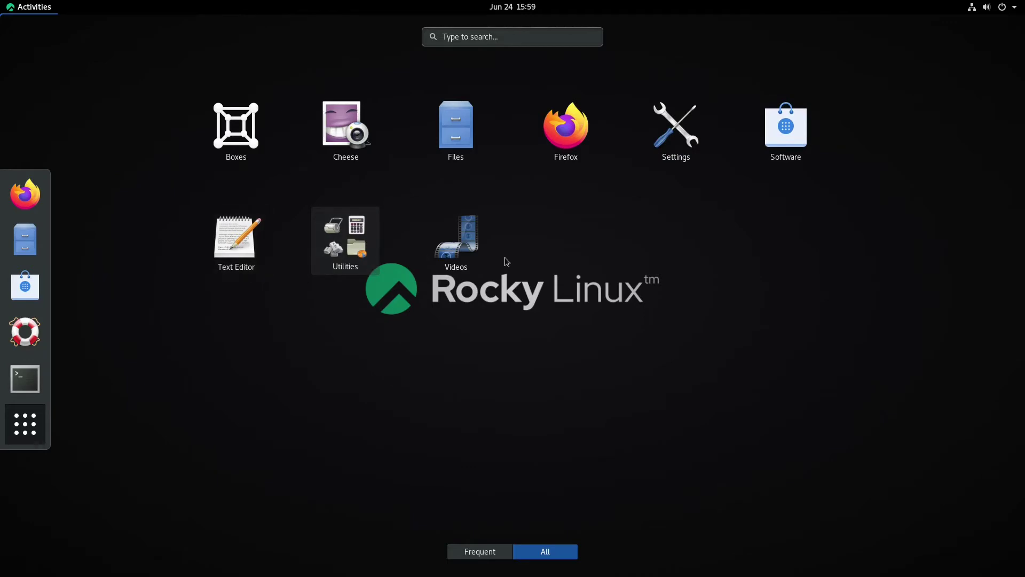
# Step: Browse the Utilities folder and the Frequent/All app views, then launch the Software app
pyautogui.click(345, 240)
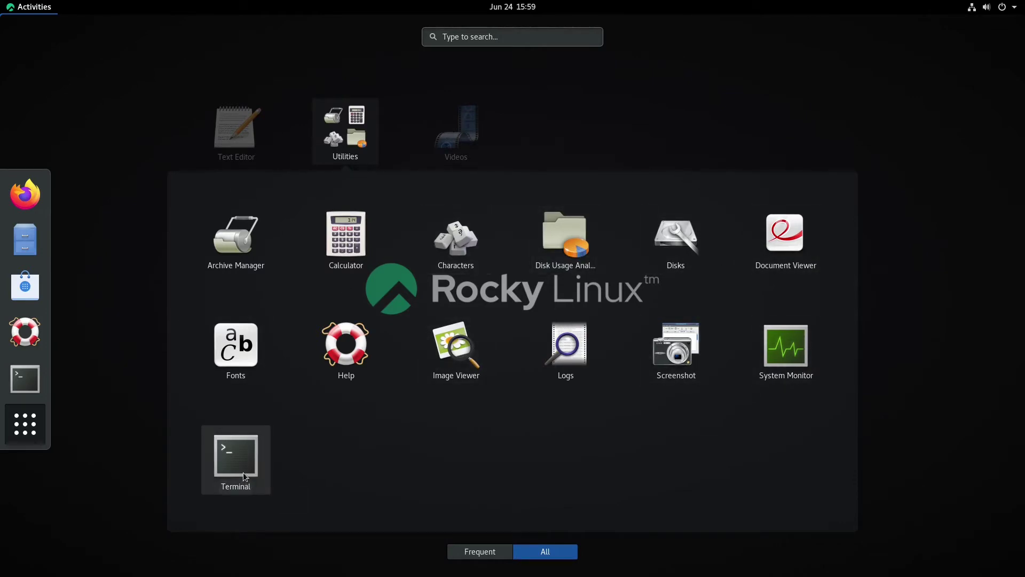
pyautogui.moveTo(242, 472); pyautogui.dragTo(252, 454)
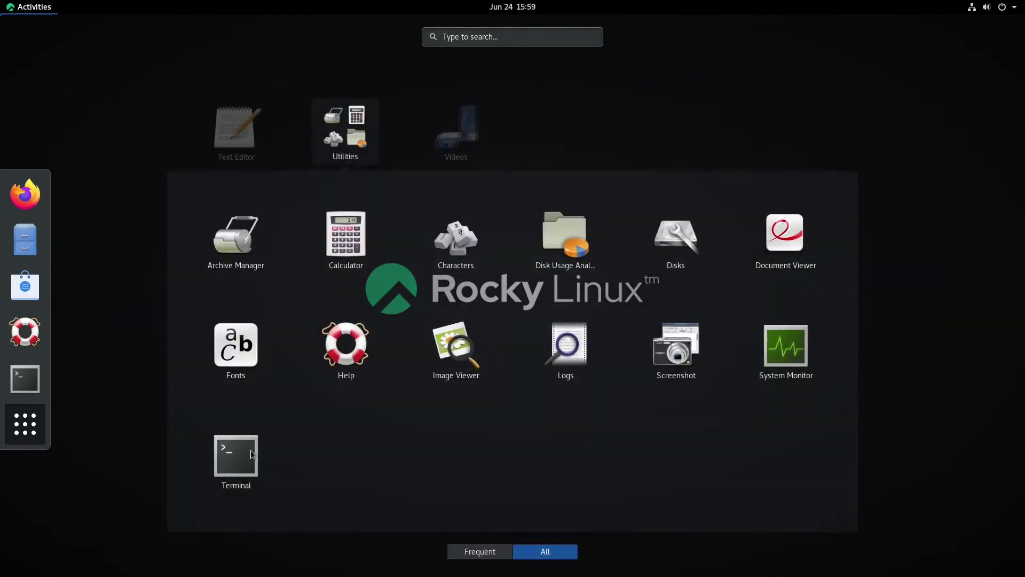
pyautogui.click(667, 83)
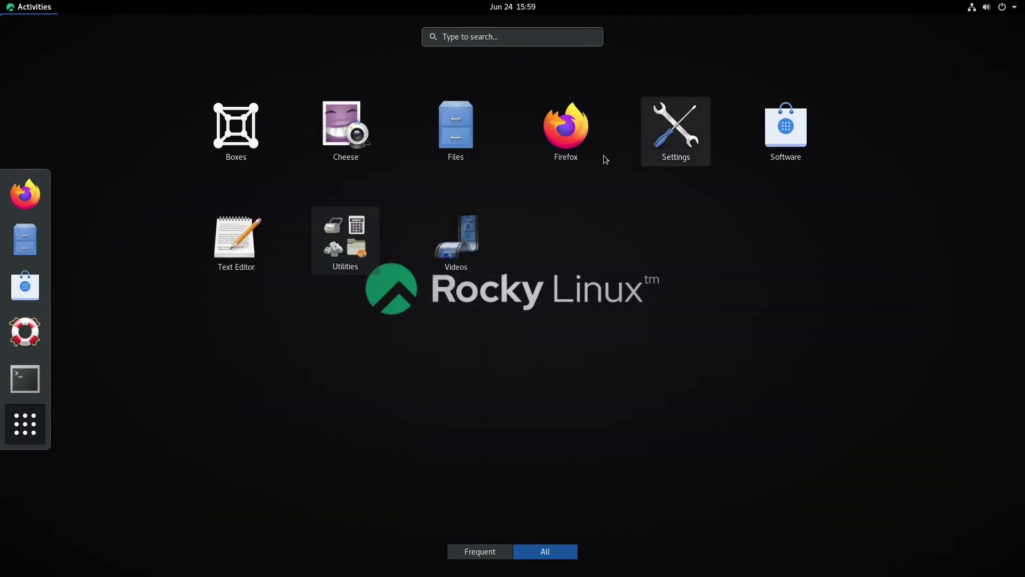
pyautogui.click(470, 550)
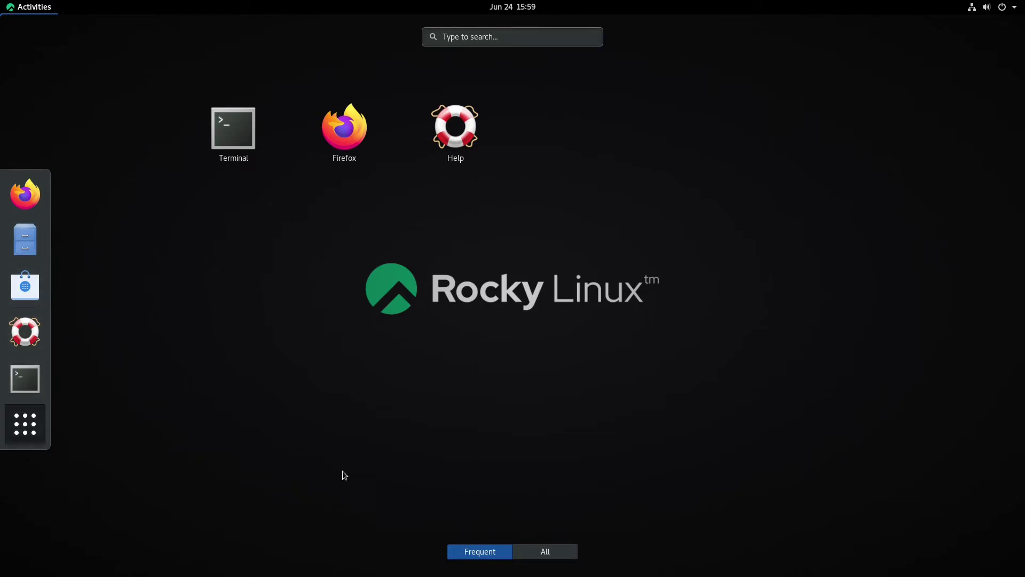
pyautogui.click(545, 551)
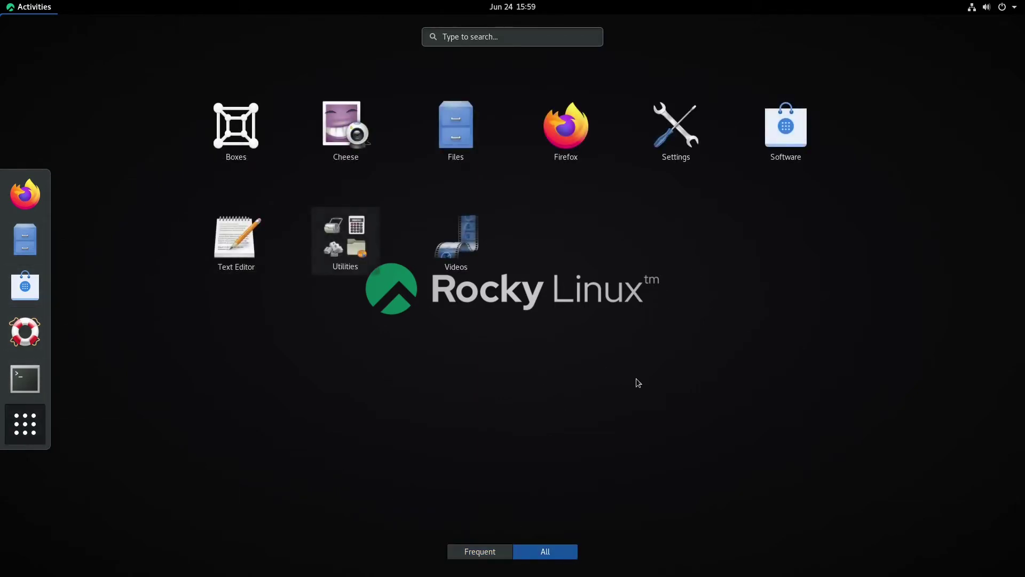
pyautogui.click(793, 108)
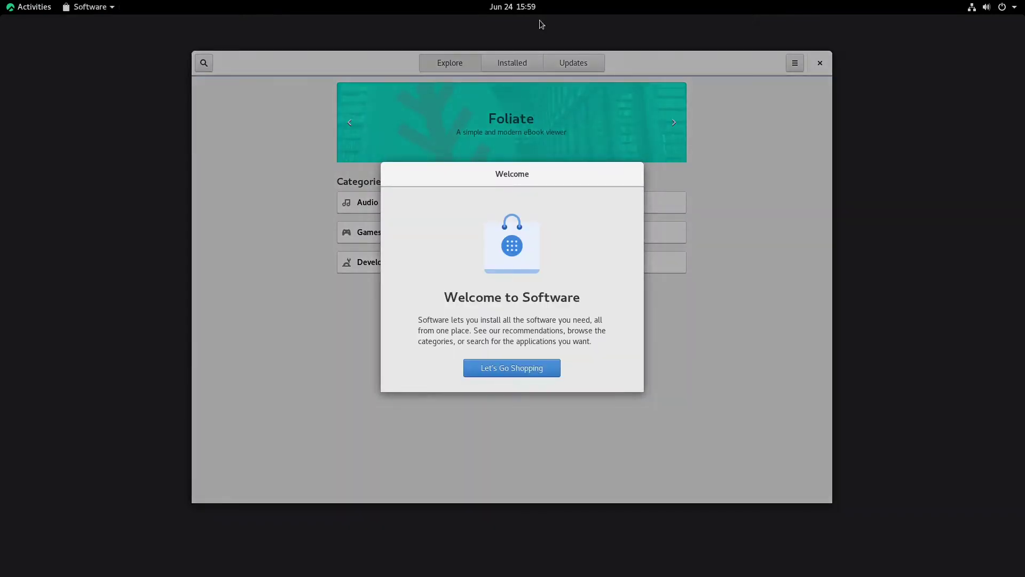
# Step: Dismiss the Welcome to Software dialog and close the Software window
pyautogui.click(526, 366)
pyautogui.moveTo(660, 70); pyautogui.dragTo(663, 78)
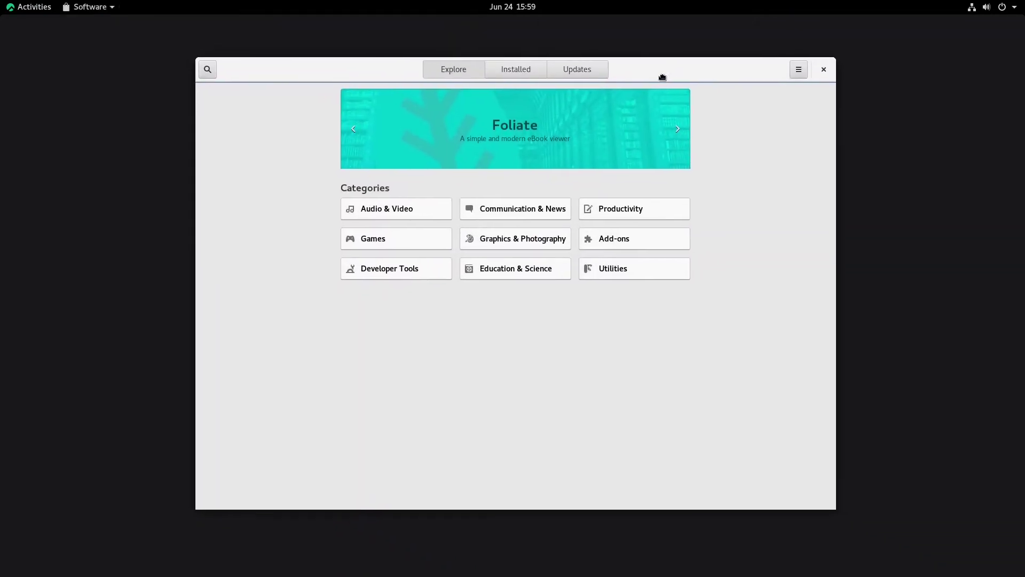
pyautogui.click(822, 70)
# Step: Search the Activities overview for 'twea' and open the GNOME Tweaks result
pyautogui.click(30, 7)
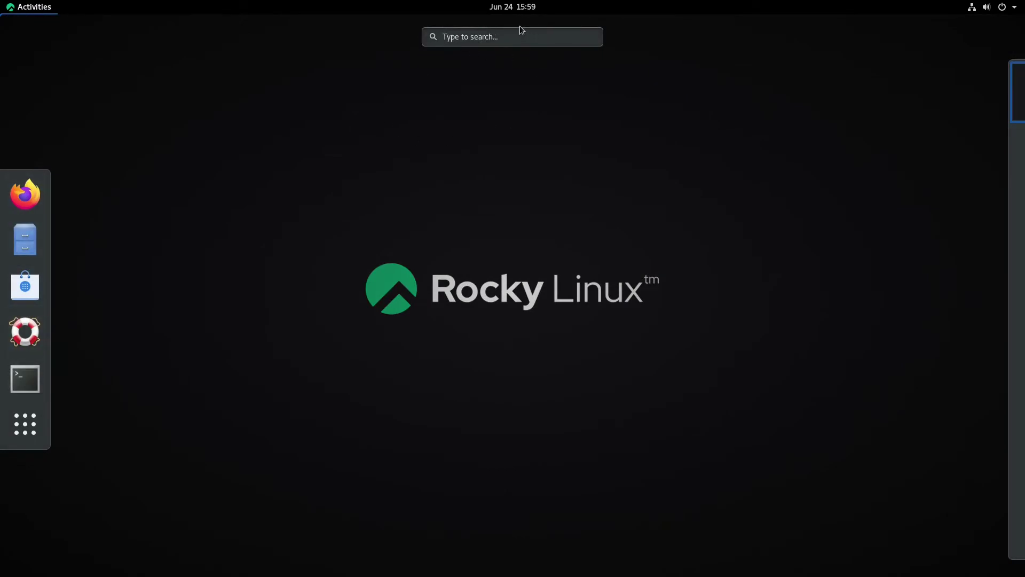
pyautogui.write('twea')
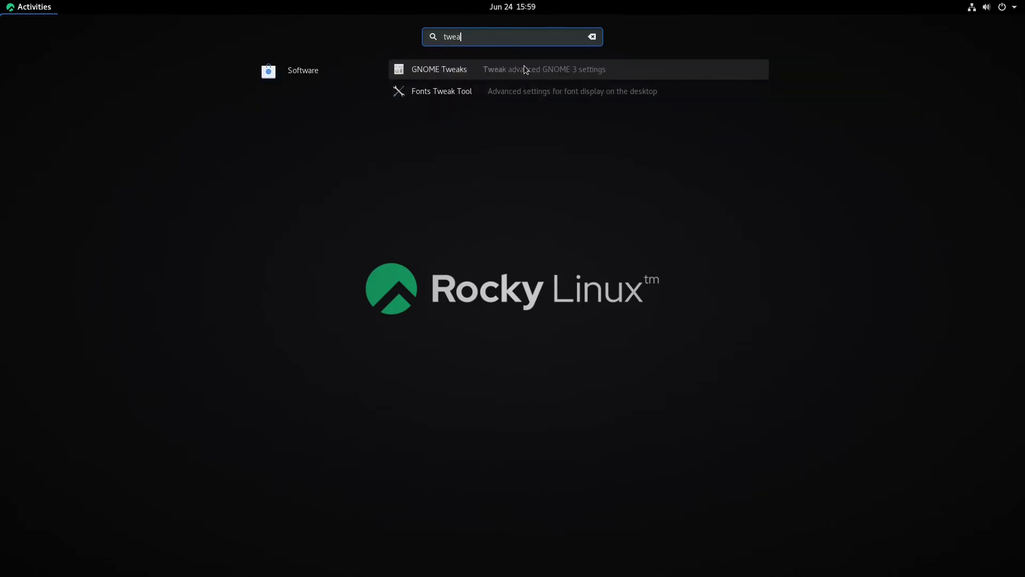
pyautogui.click(516, 70)
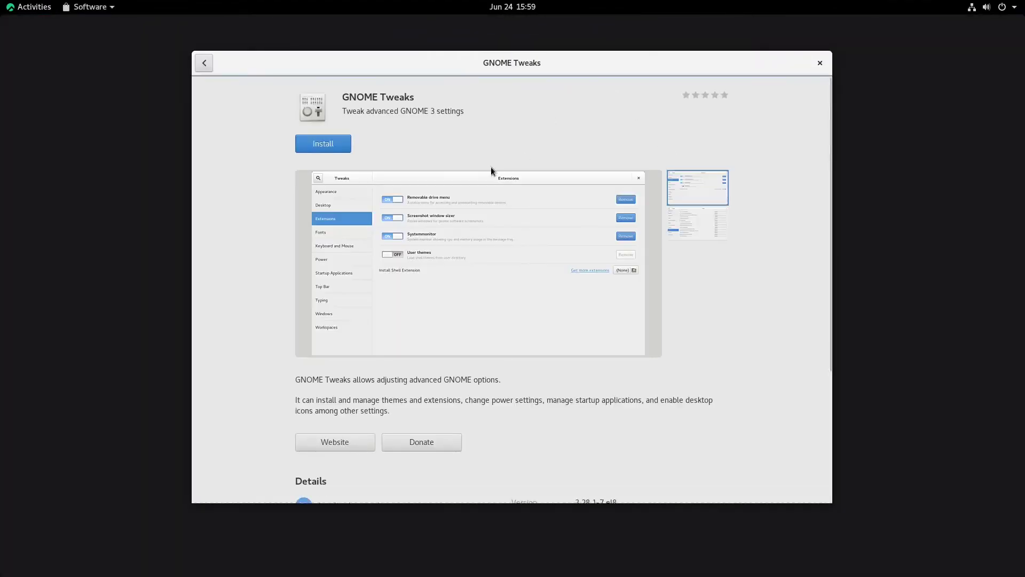
# Step: Install GNOME Tweaks from its Software page and launch it once installation finishes
pyautogui.click(333, 141)
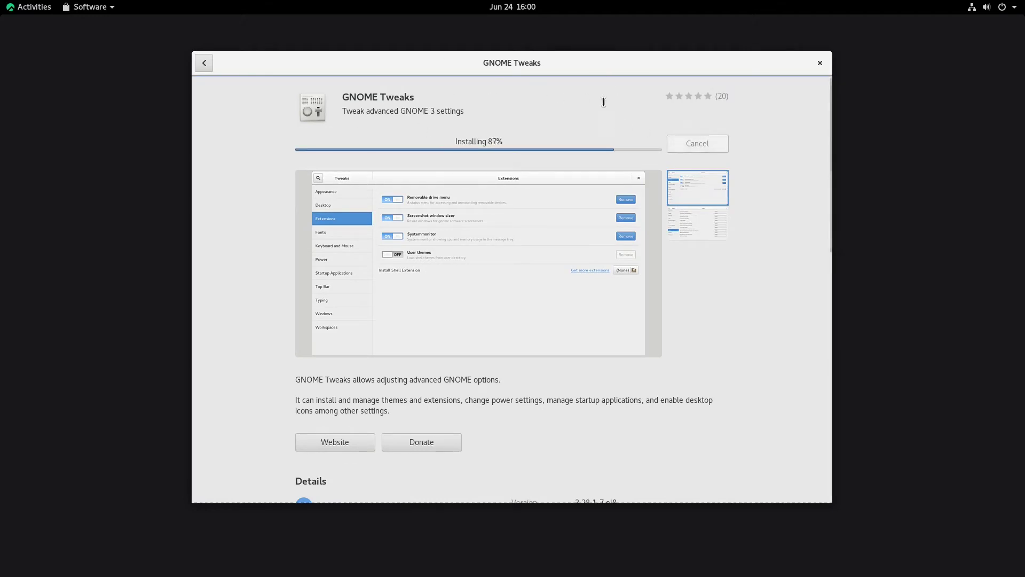
pyautogui.moveTo(654, 74); pyautogui.dragTo(662, 113)
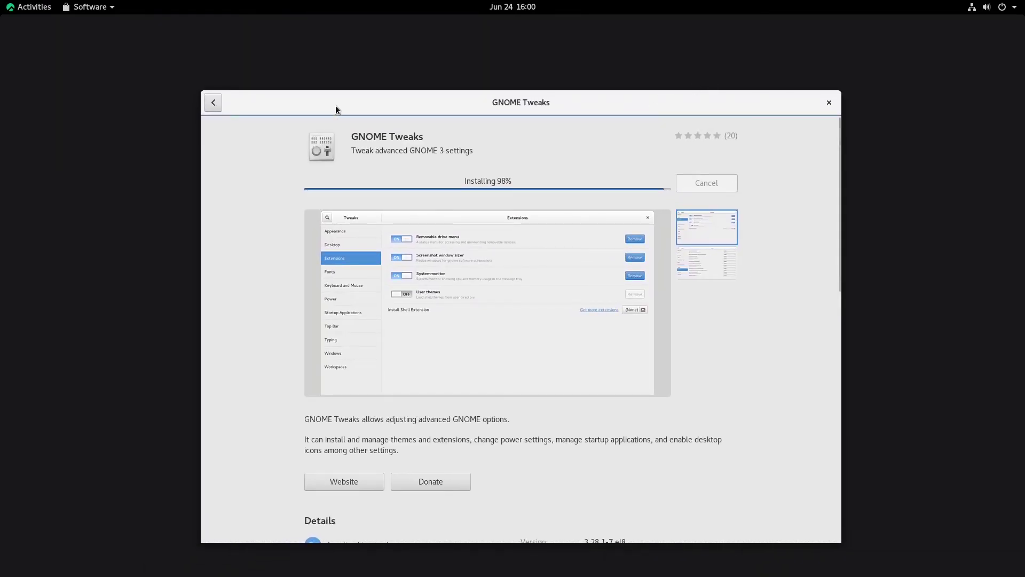
pyautogui.moveTo(508, 94); pyautogui.dragTo(506, 50)
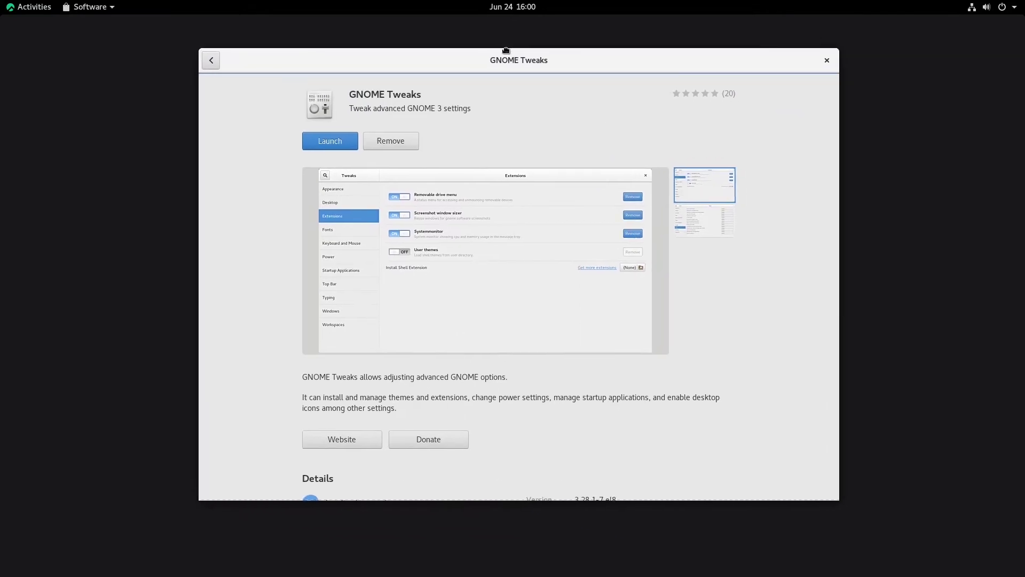
pyautogui.click(329, 141)
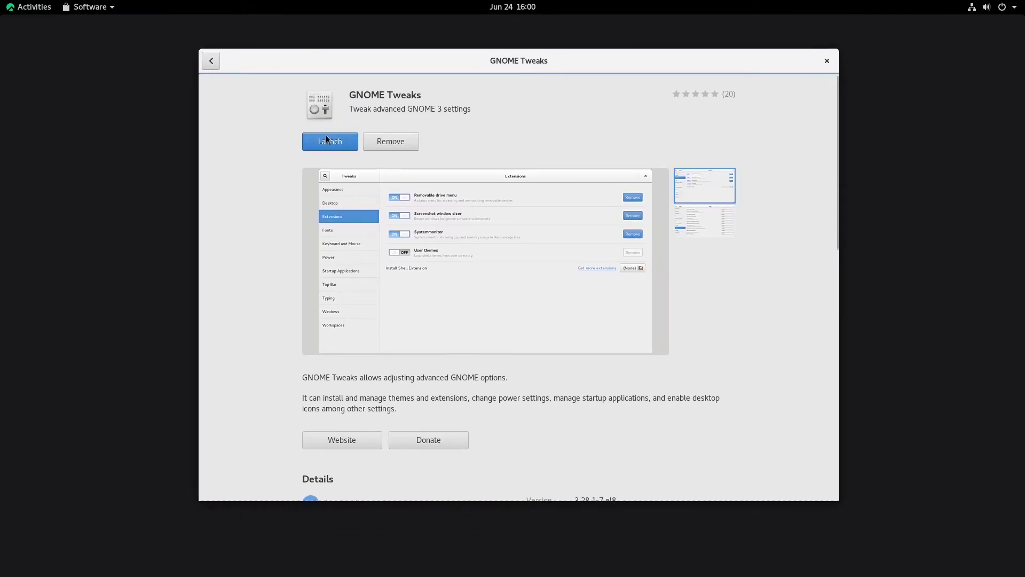
# Step: Position the Software and Tweaks windows and glance at Extensions before returning to Appearance
pyautogui.moveTo(631, 64); pyautogui.dragTo(597, 81)
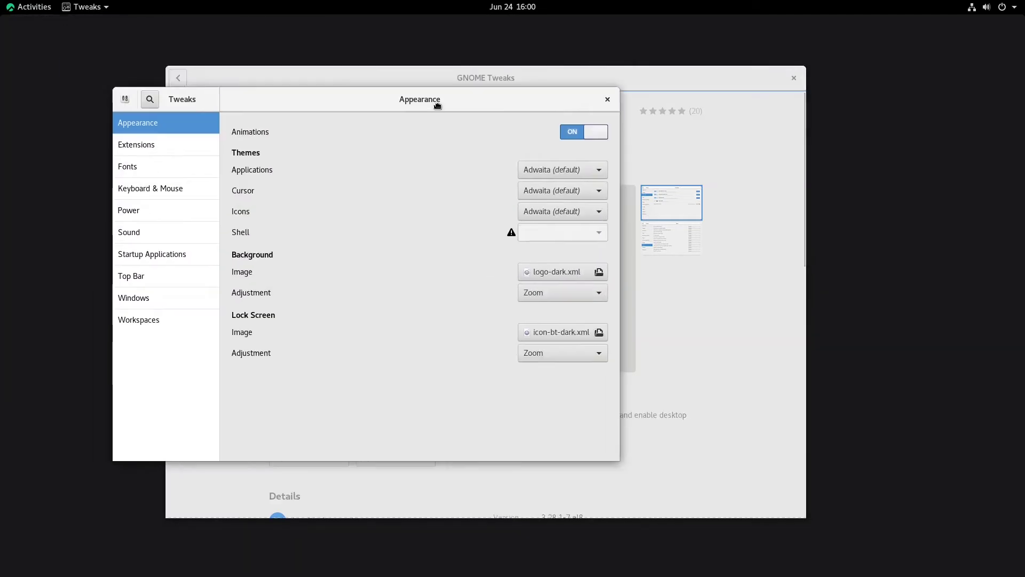
pyautogui.moveTo(438, 105); pyautogui.dragTo(439, 106)
pyautogui.click(189, 149)
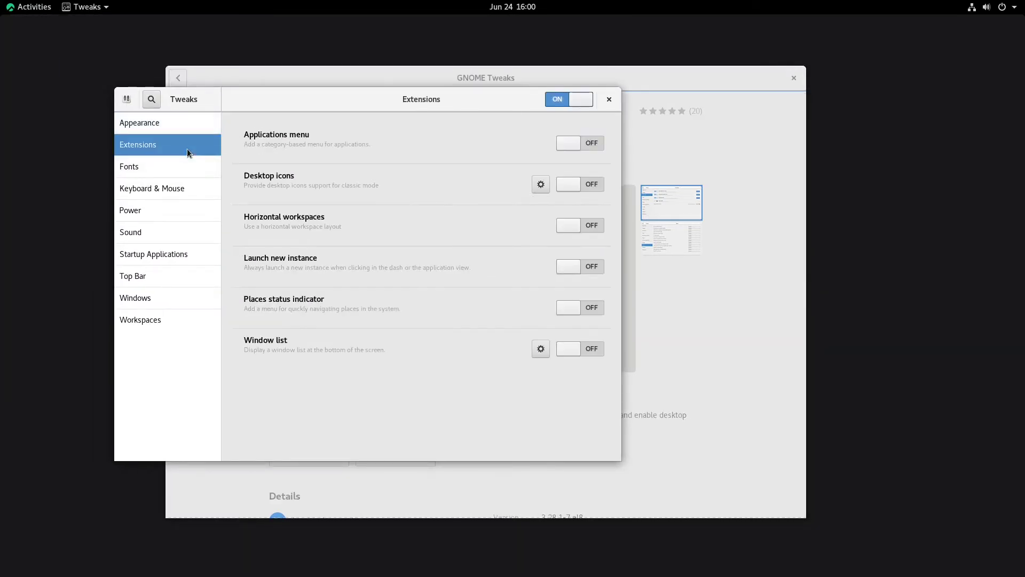
pyautogui.click(166, 126)
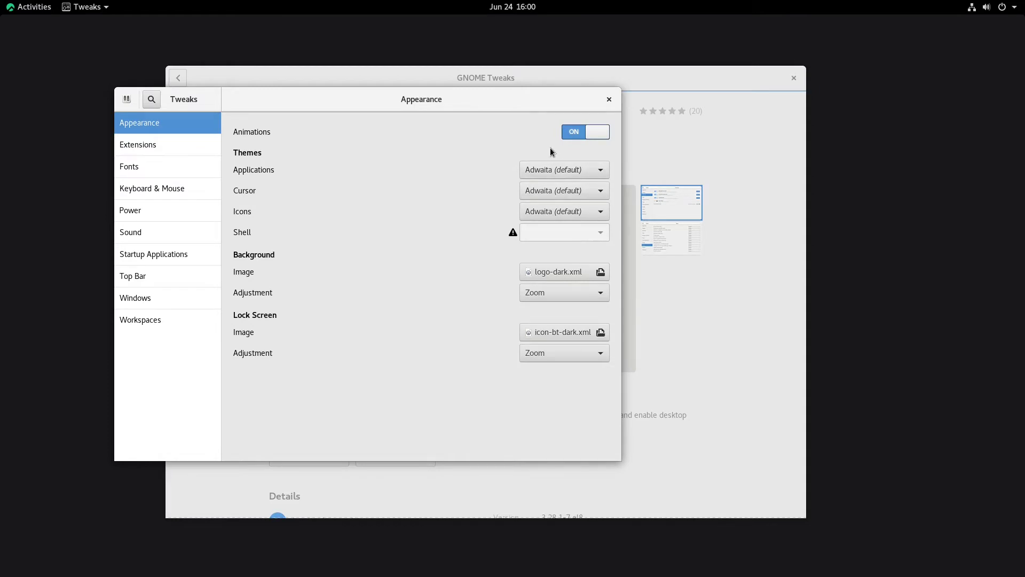
# Step: Set the Applications theme to Adwaita-dark after trying HighContrast, keeping Adwaita icons
pyautogui.click(544, 167)
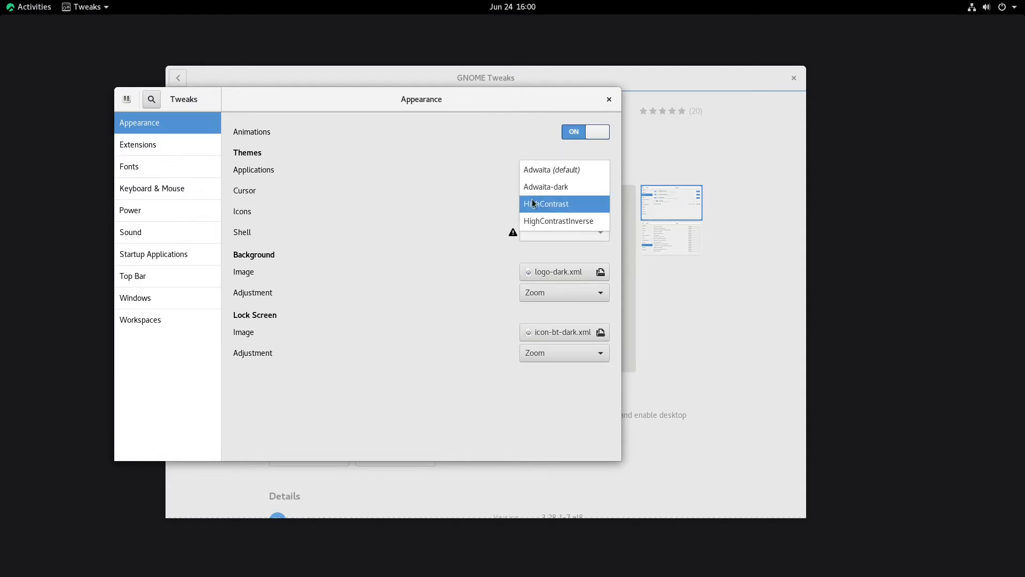
pyautogui.click(545, 203)
pyautogui.click(555, 178)
pyautogui.click(557, 165)
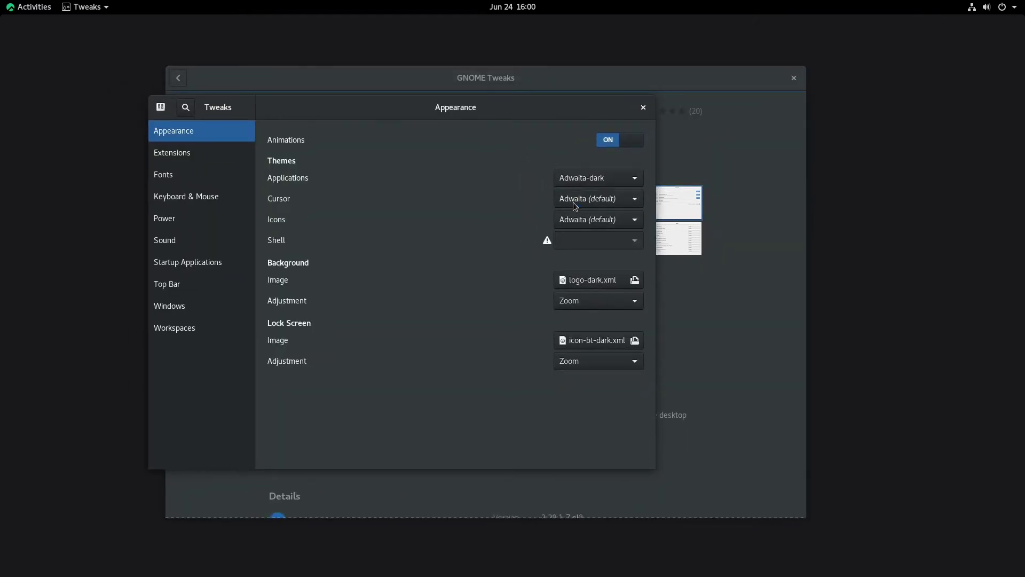
pyautogui.click(577, 219)
pyautogui.click(578, 219)
pyautogui.click(214, 153)
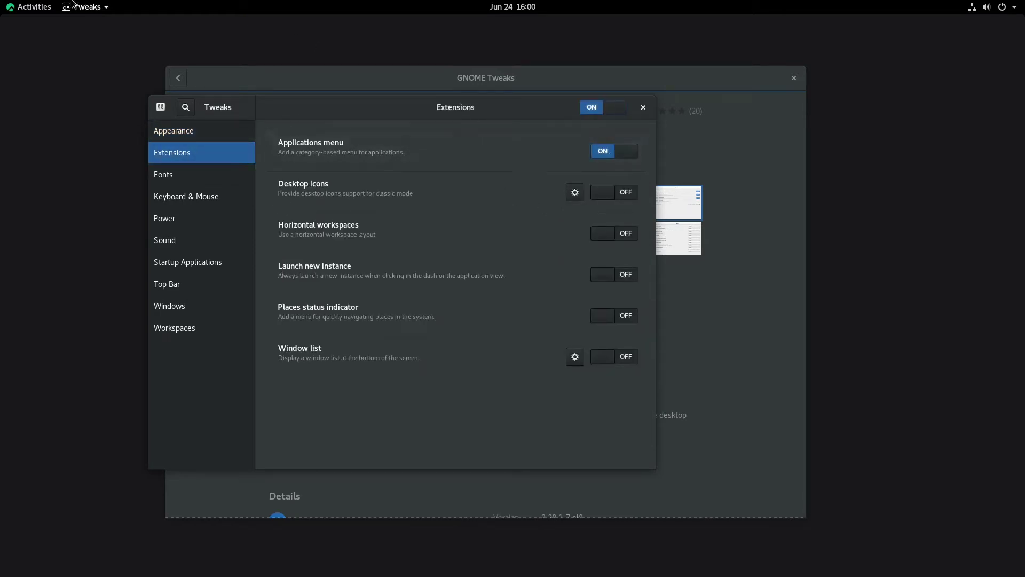
# Step: Try the Applications menu extension in the top bar, then switch it back off
pyautogui.click(90, 6)
pyautogui.click(511, 30)
pyautogui.click(604, 153)
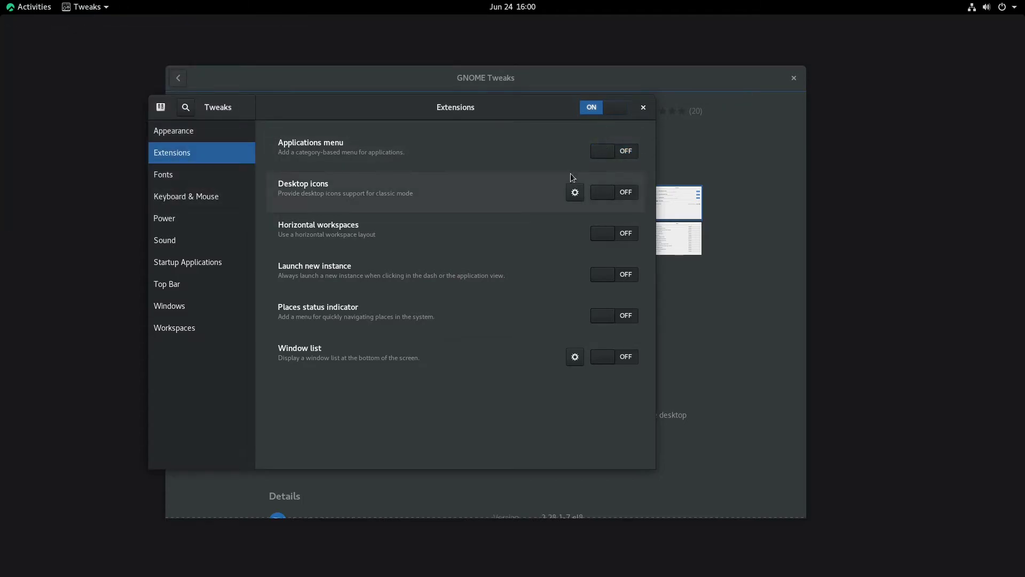
# Step: Turn on Desktop icons and check the home folder icon opens Files, then close Files
pyautogui.click(612, 184)
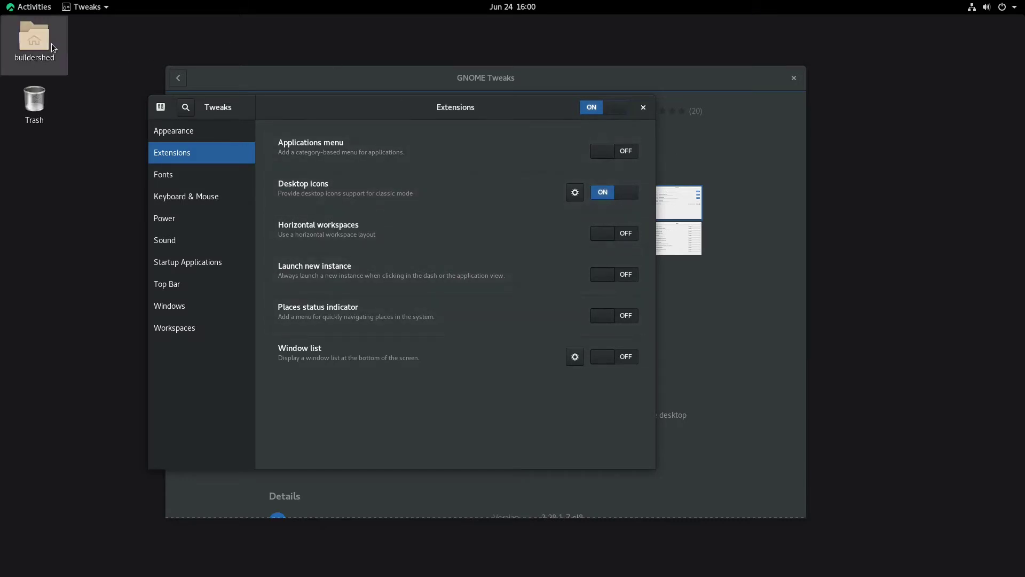
pyautogui.doubleClick(51, 48)
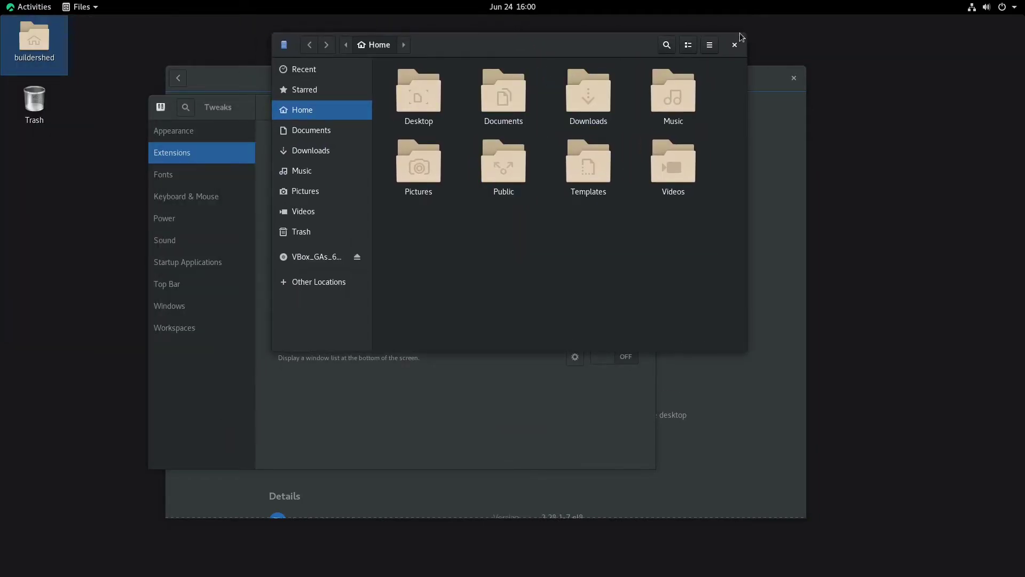
pyautogui.click(626, 101)
pyautogui.click(736, 43)
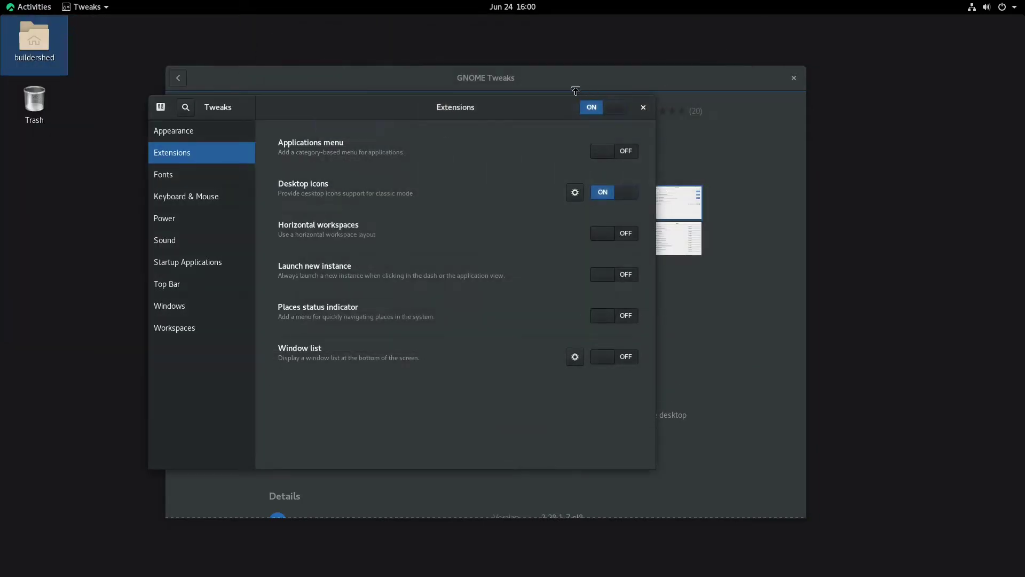
# Step: Browse the Tweaks sections to Windows and enable the Maximize and Minimize titlebar buttons
pyautogui.moveTo(471, 108); pyautogui.dragTo(607, 142)
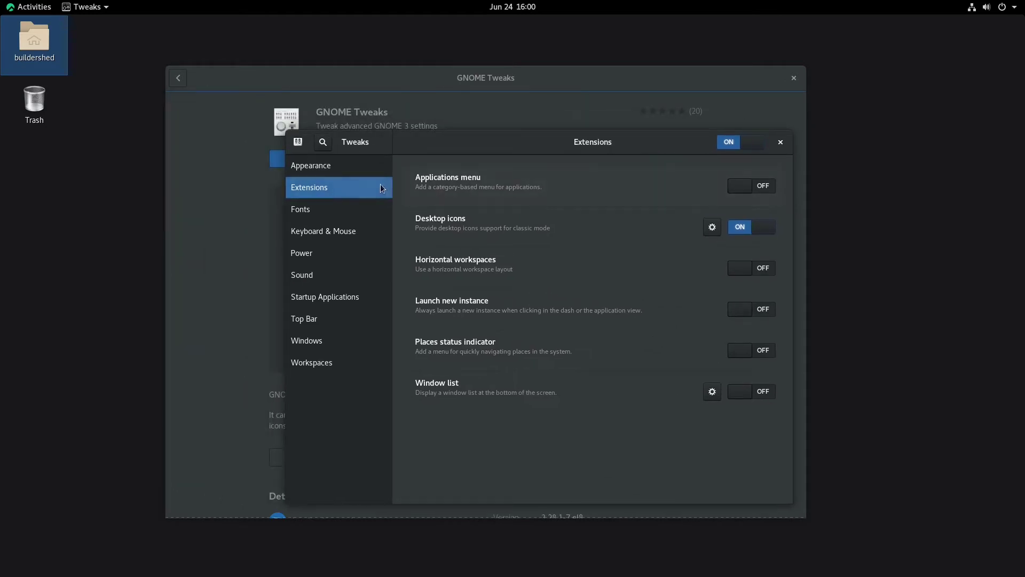
pyautogui.click(327, 214)
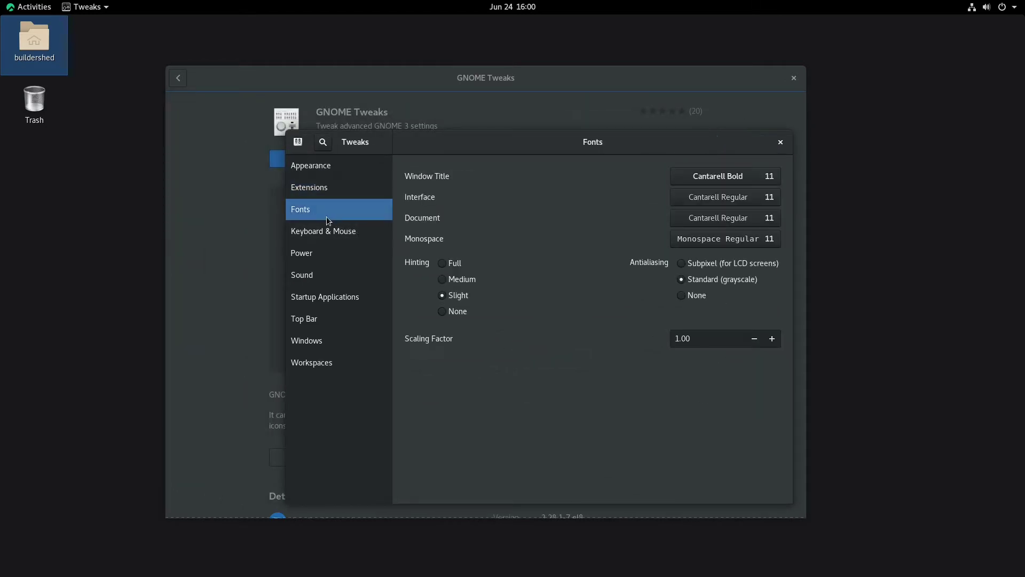
pyautogui.click(288, 233)
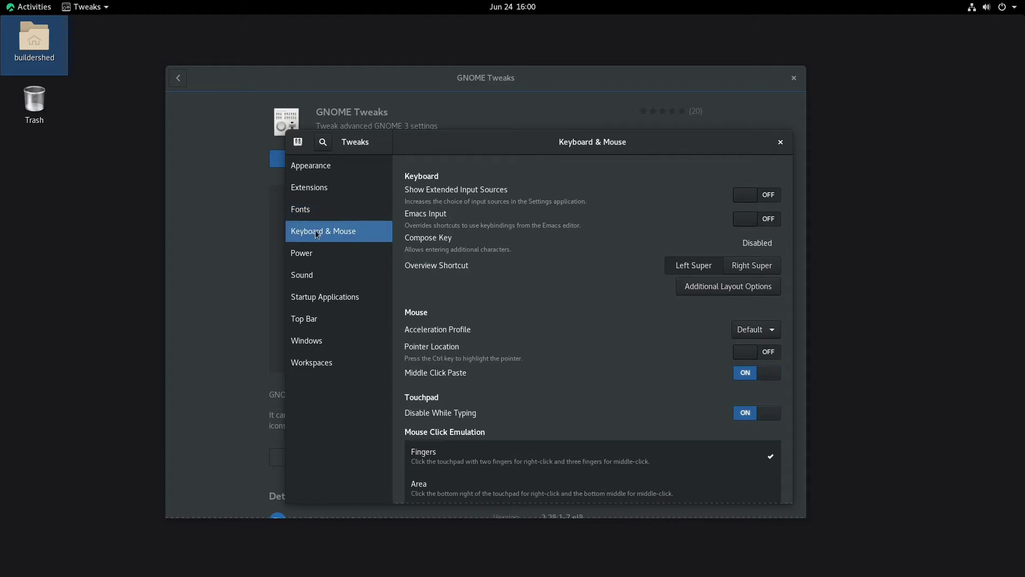
pyautogui.click(327, 256)
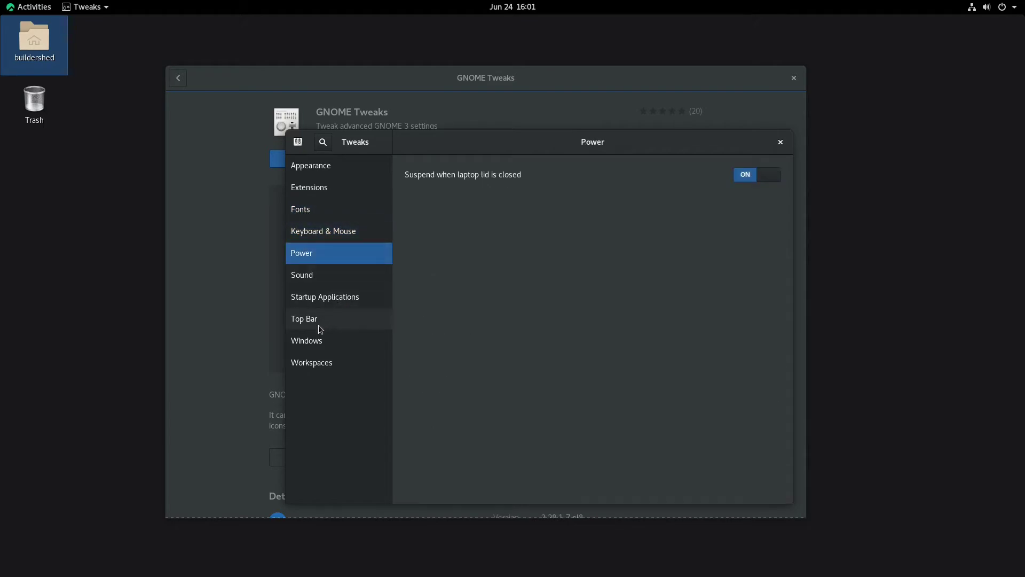
pyautogui.click(316, 337)
pyautogui.click(324, 323)
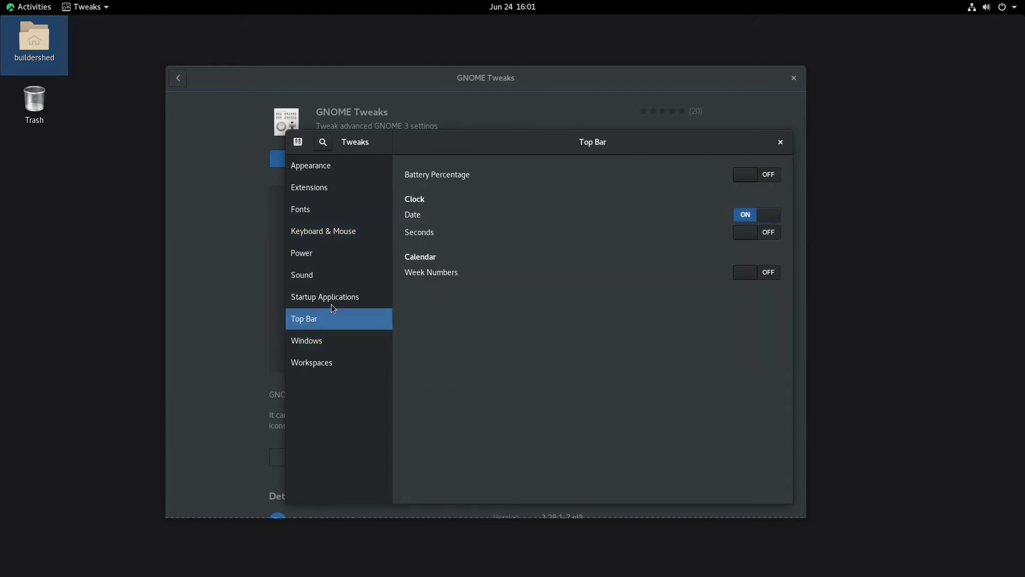
pyautogui.click(331, 341)
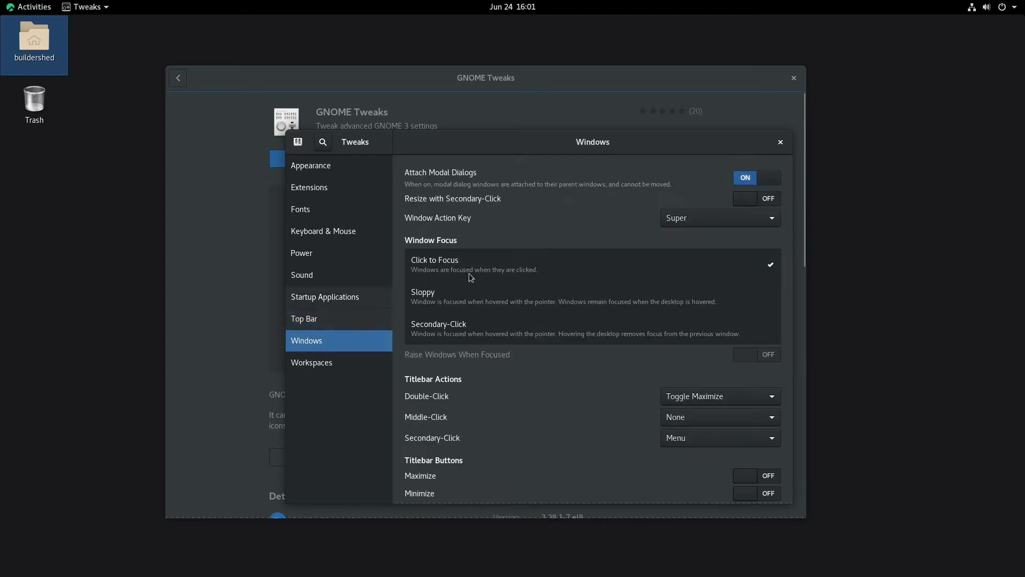
pyautogui.scroll(-1, 694, 405)
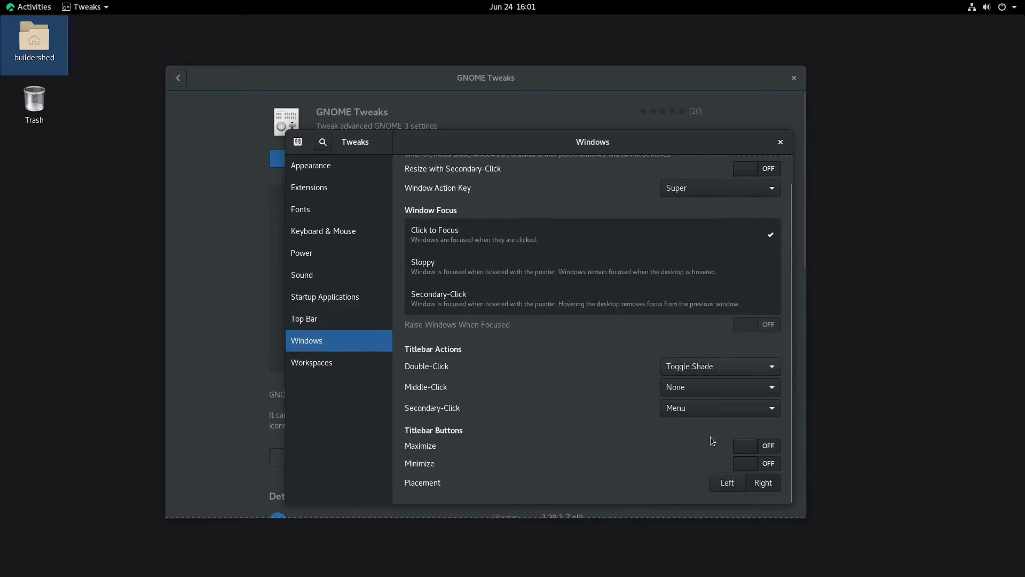
pyautogui.click(762, 452)
pyautogui.click(767, 463)
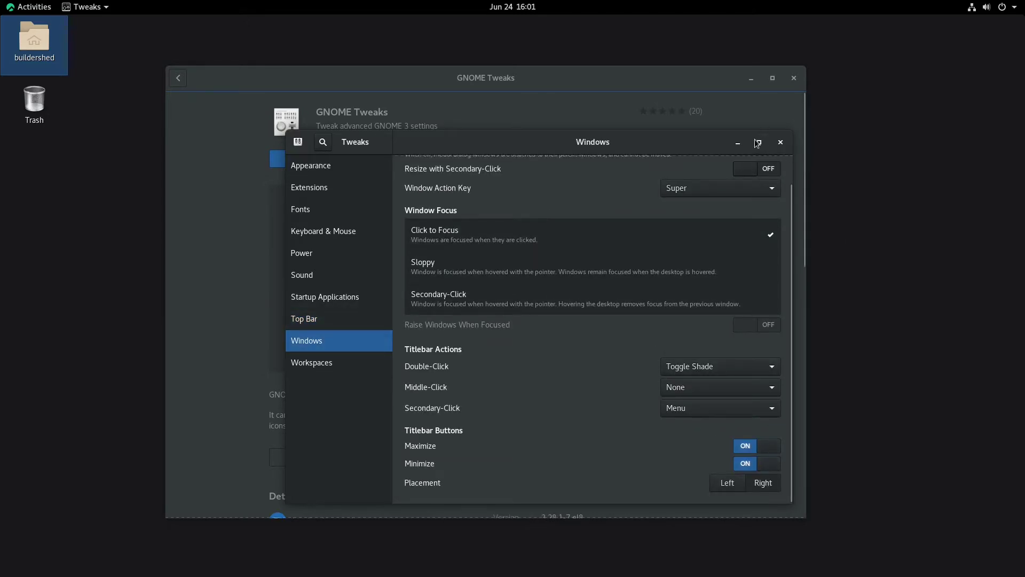
# Step: Close GNOME Tweaks and GNOME Software, then bring up the Activities overview
pyautogui.moveTo(589, 142); pyautogui.dragTo(503, 151)
pyautogui.click(693, 153)
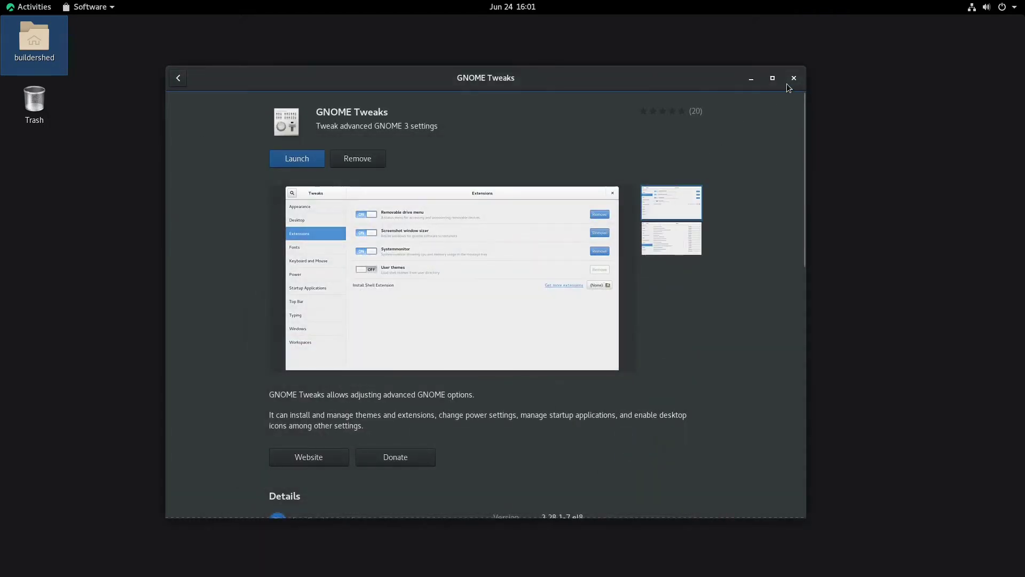
pyautogui.click(793, 78)
pyautogui.click(44, 6)
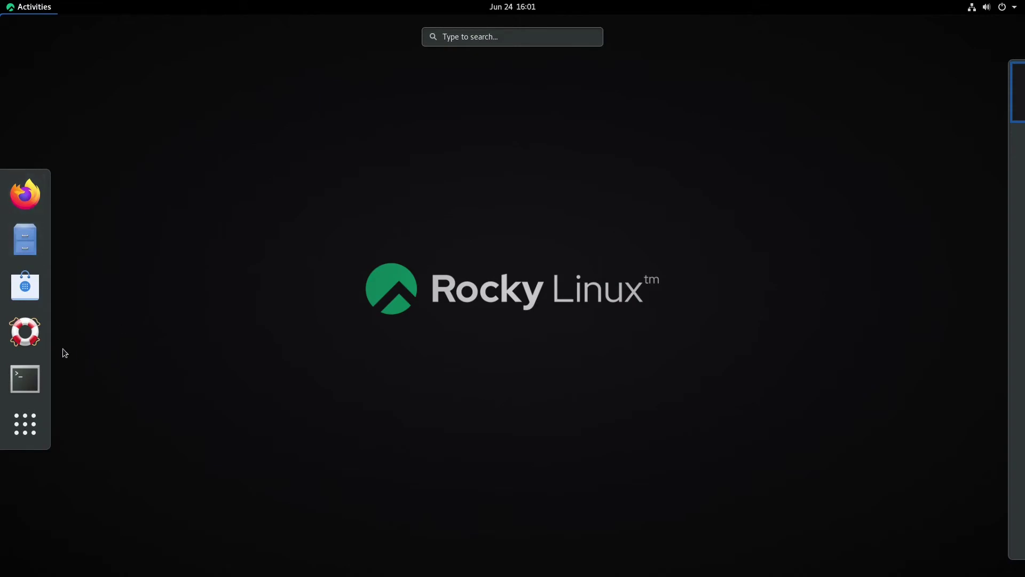
# Step: Launch Terminal from the dock, minimize it, then start Firefox from the Activities dock
pyautogui.click(24, 377)
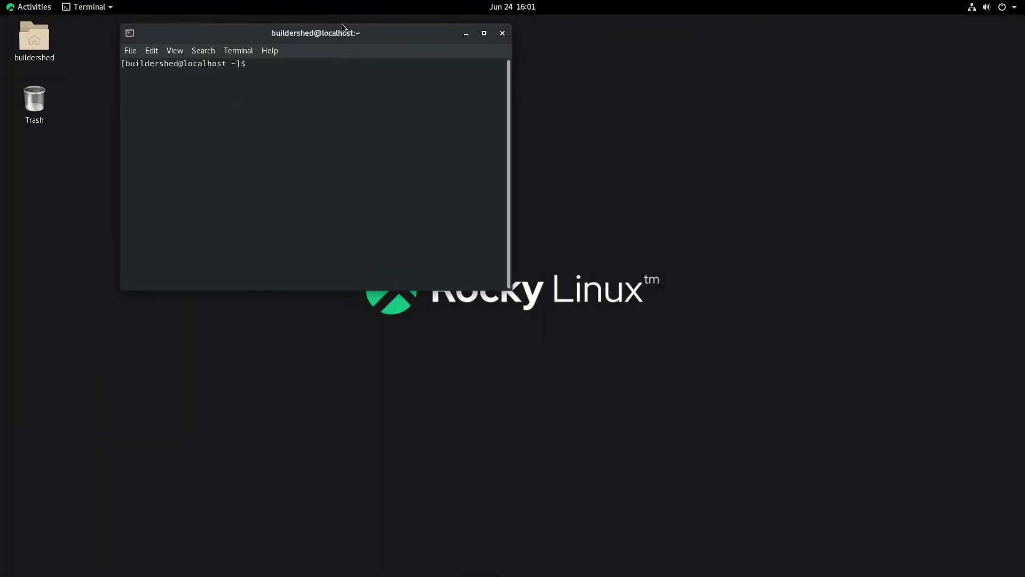
pyautogui.click(466, 33)
pyautogui.click(32, 6)
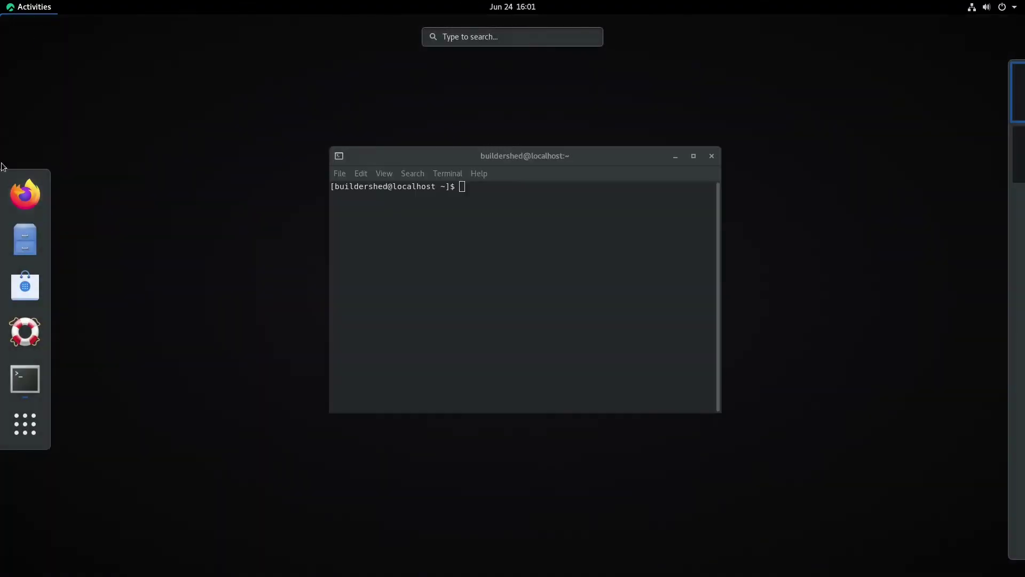
pyautogui.click(21, 192)
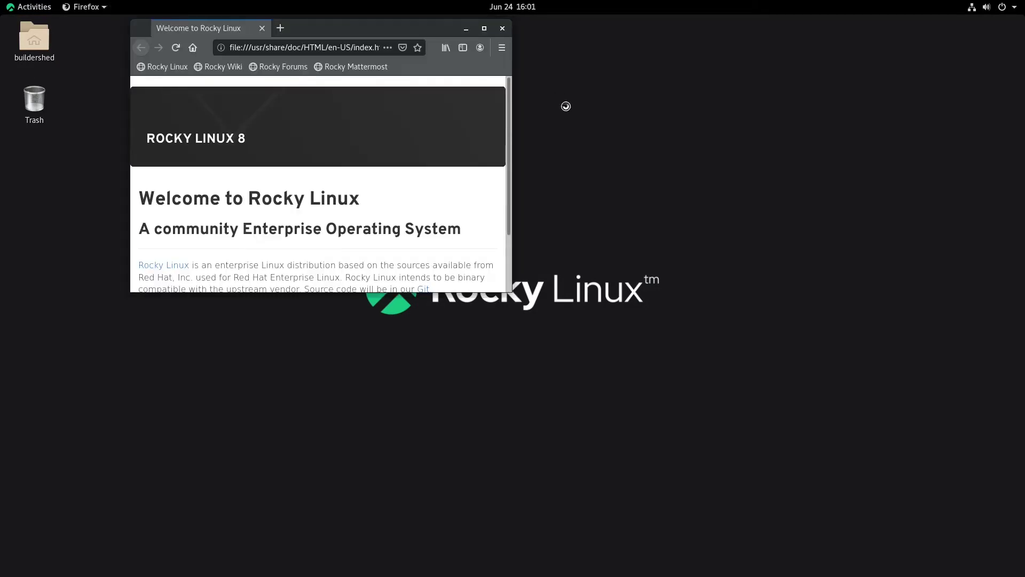
# Step: Enlarge the Firefox window and read the Welcome to Rocky Linux heading, subtitle and introduction
pyautogui.moveTo(512, 292); pyautogui.dragTo(979, 505)
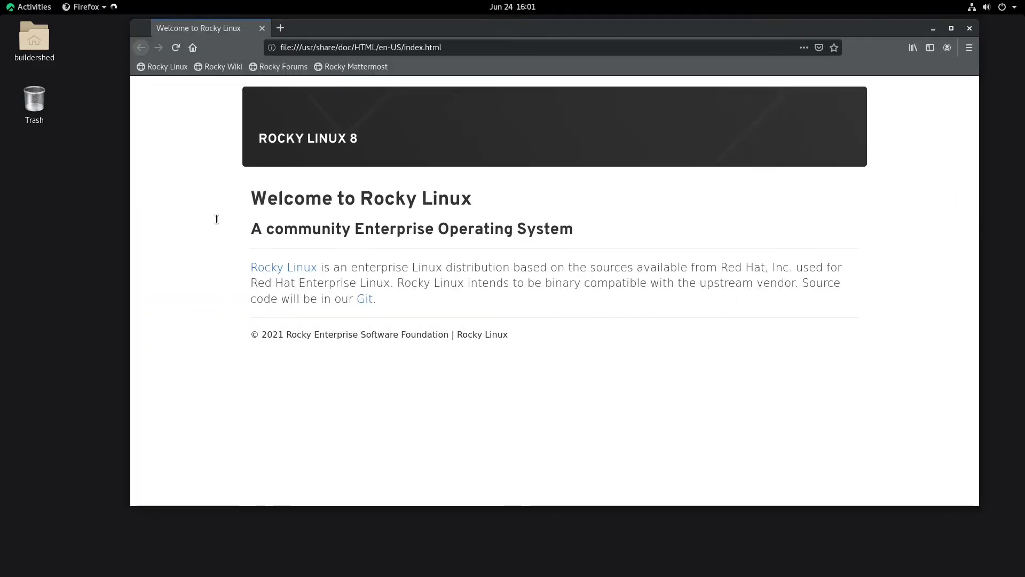
pyautogui.tripleClick(443, 199)
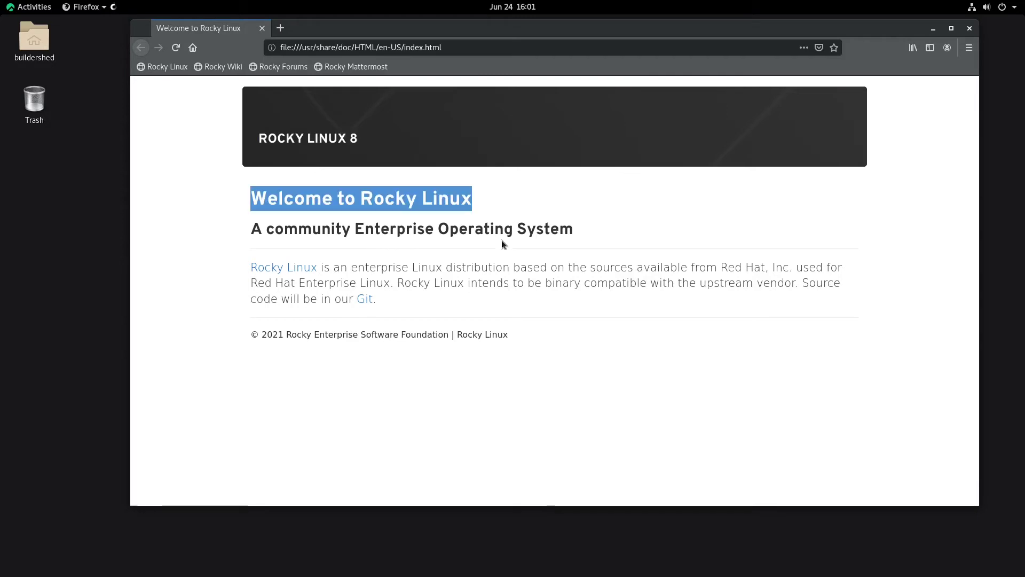
pyautogui.click(511, 194)
pyautogui.tripleClick(256, 228)
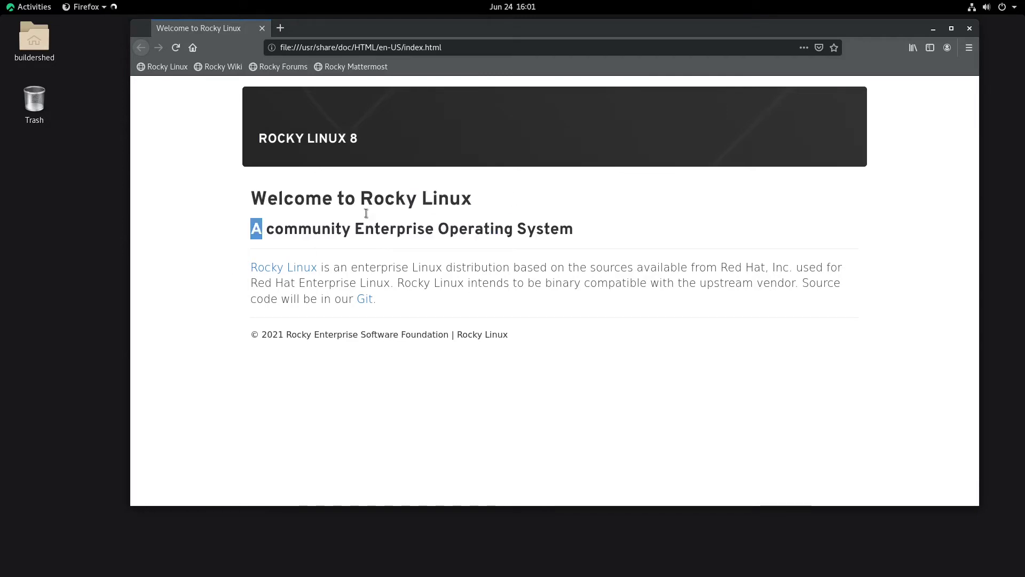
pyautogui.click(614, 230)
pyautogui.moveTo(605, 284); pyautogui.dragTo(424, 296)
pyautogui.click(400, 292)
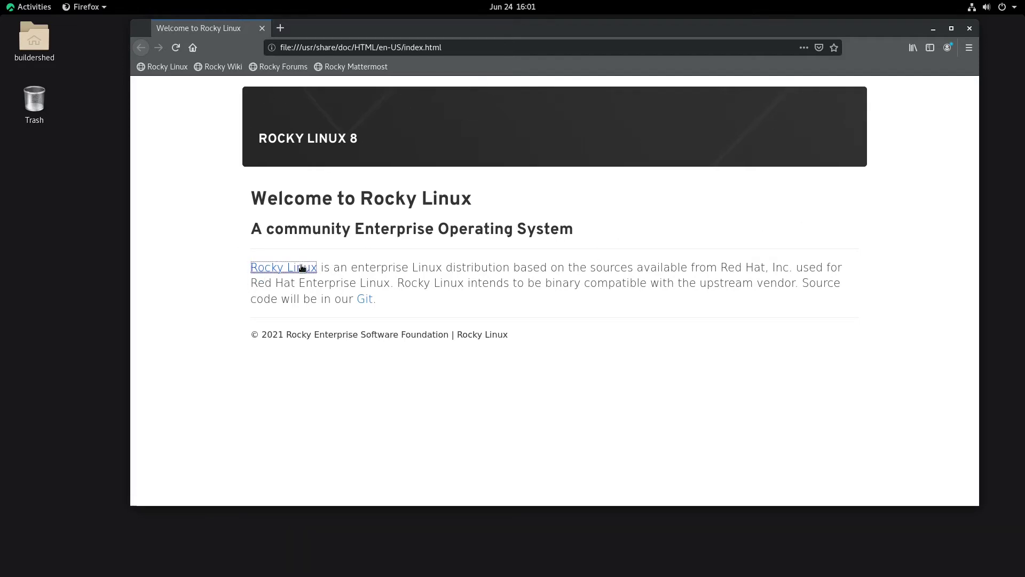
# Step: Open rockylinux.org from the Rocky Linux link and highlight its web address
pyautogui.click(269, 268)
pyautogui.moveTo(470, 27); pyautogui.dragTo(419, 47)
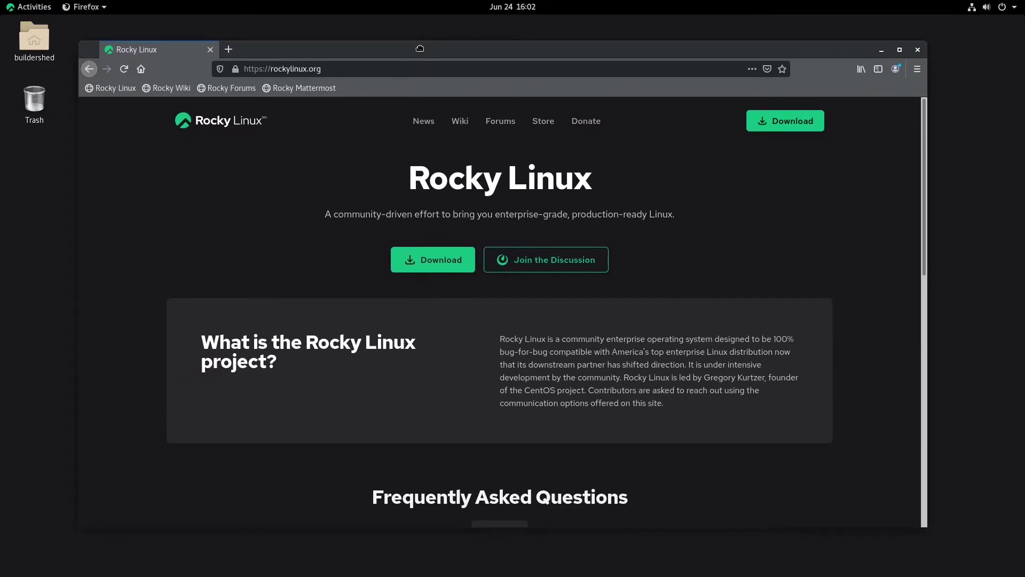
pyautogui.click(302, 64)
pyautogui.click(302, 65)
pyautogui.click(196, 324)
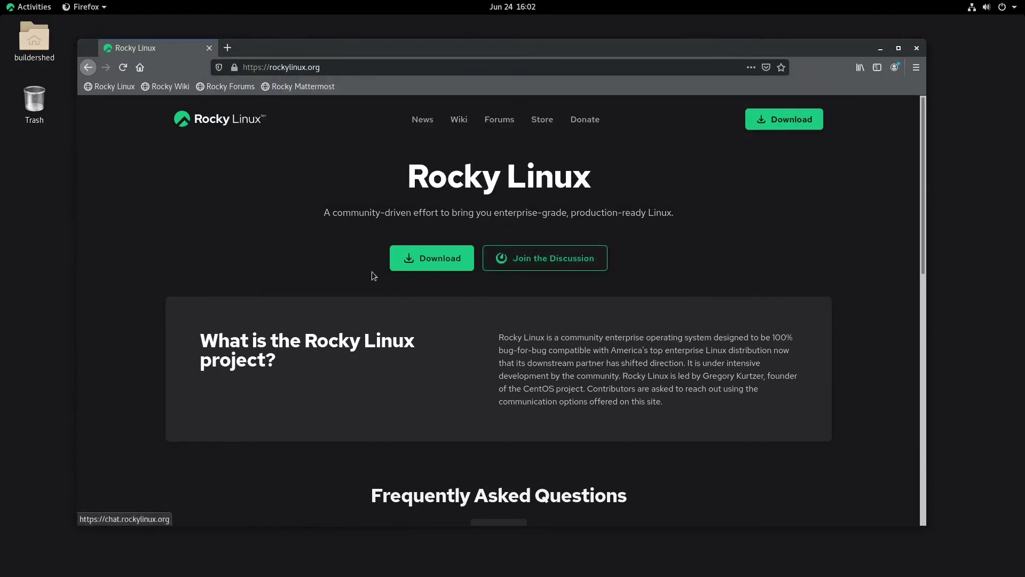
# Step: Read the home page FAQ section, selecting the CentOS and Rocky Linux answers
pyautogui.scroll(-10, 453, 239)
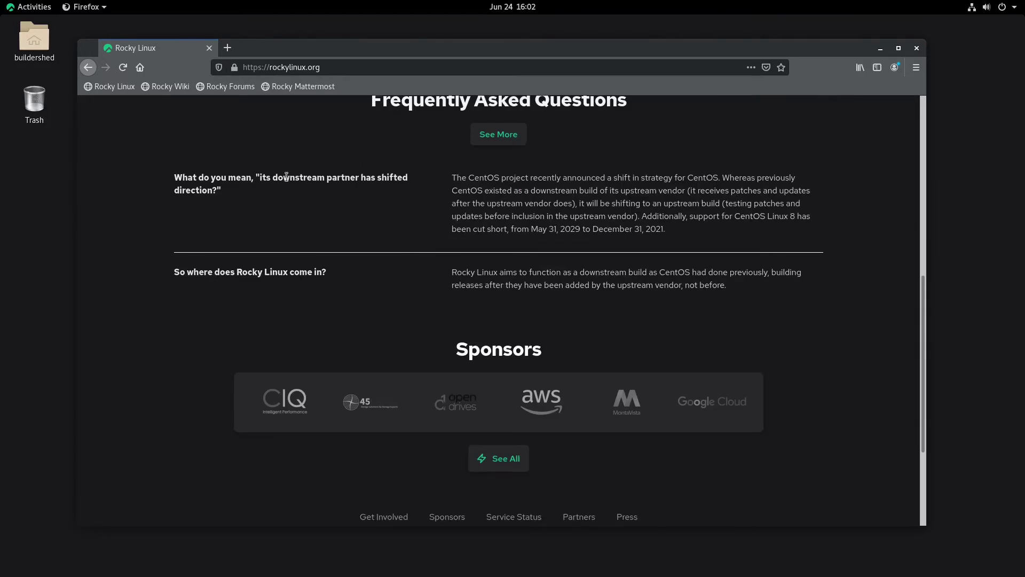
pyautogui.scroll(2, 275, 154)
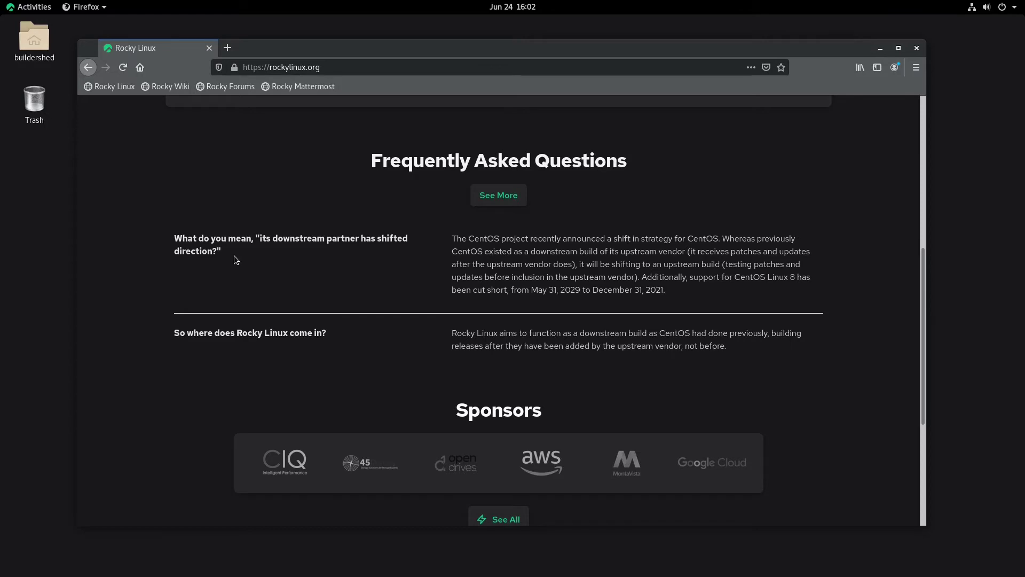
pyautogui.moveTo(234, 256); pyautogui.dragTo(272, 239)
pyautogui.click(281, 239)
pyautogui.moveTo(458, 240); pyautogui.dragTo(753, 302)
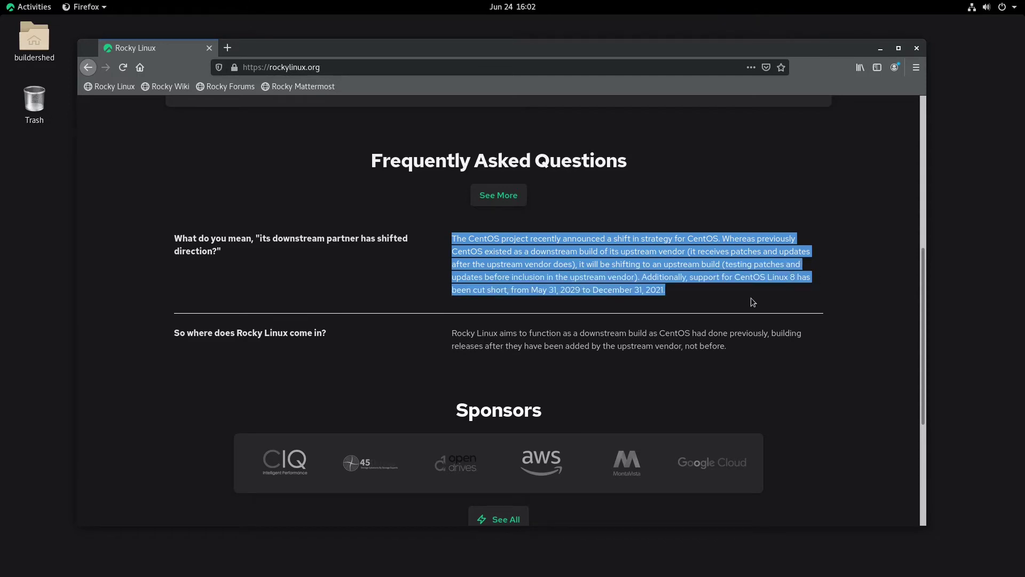
pyautogui.moveTo(777, 287); pyautogui.dragTo(668, 293)
pyautogui.click(666, 293)
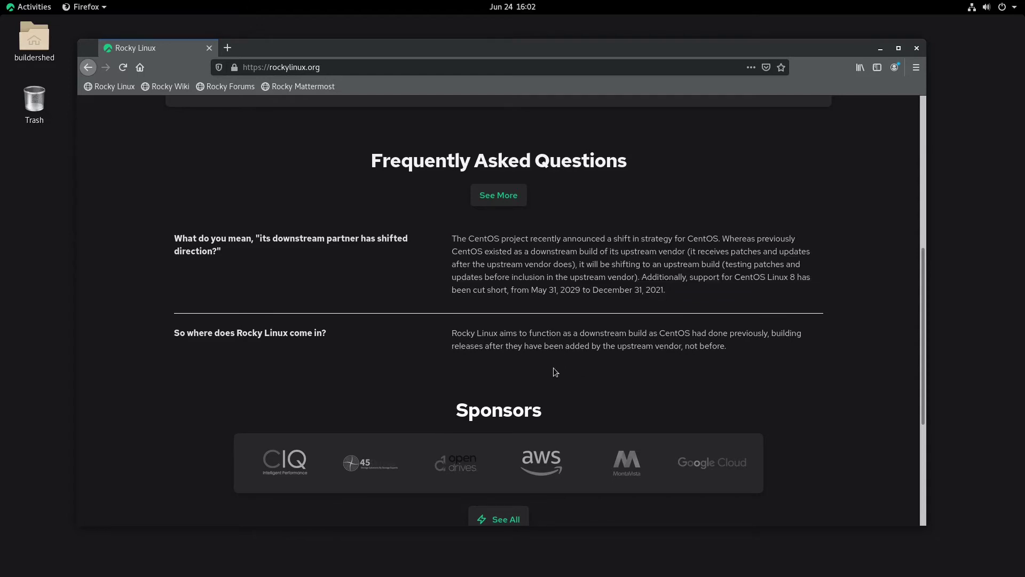
pyautogui.moveTo(452, 332); pyautogui.dragTo(519, 346)
pyautogui.click(462, 325)
pyautogui.moveTo(452, 332); pyautogui.dragTo(677, 348)
pyautogui.click(677, 348)
# Step: Scroll past the FAQ and Sponsors sections and open the full FAQ page via See More
pyautogui.moveTo(332, 43); pyautogui.dragTo(359, 48)
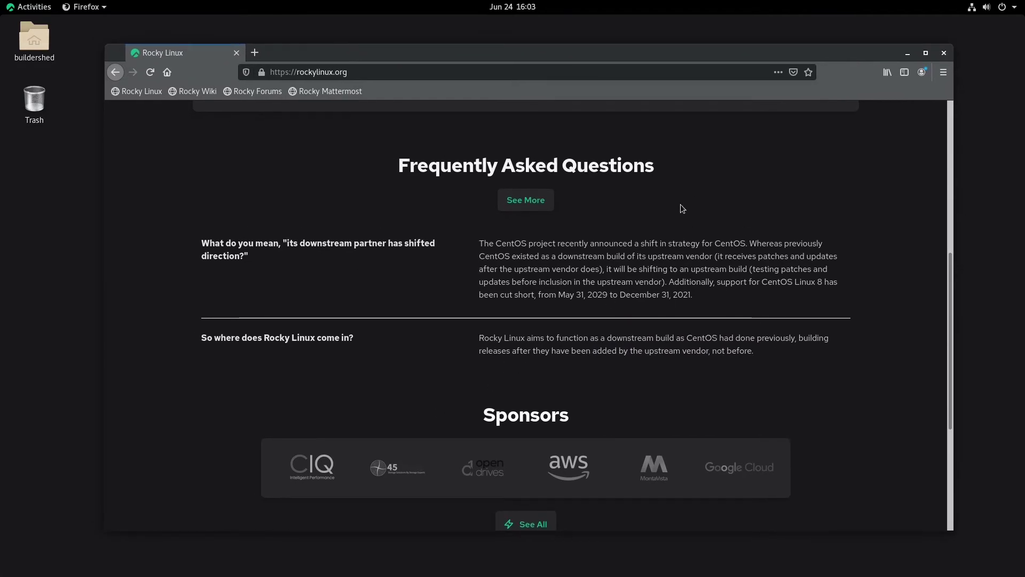
pyautogui.scroll(-5, 484, 176)
pyautogui.scroll(-1, 459, 213)
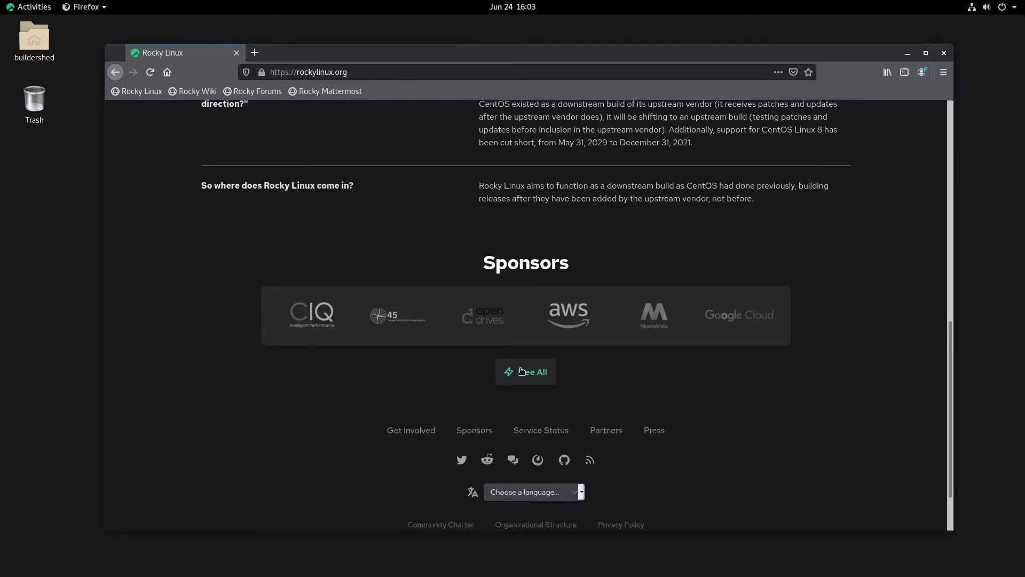
pyautogui.scroll(5, 534, 214)
pyautogui.click(525, 199)
# Step: Read the FAQ's production-environment answer, selecting its lines while reading
pyautogui.scroll(-5, 399, 226)
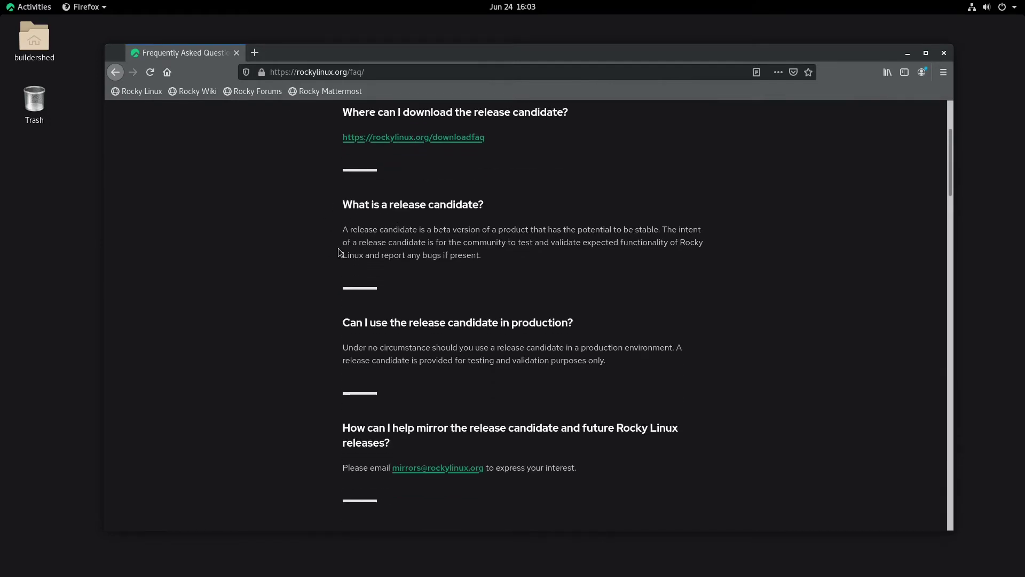
pyautogui.scroll(-4, 487, 223)
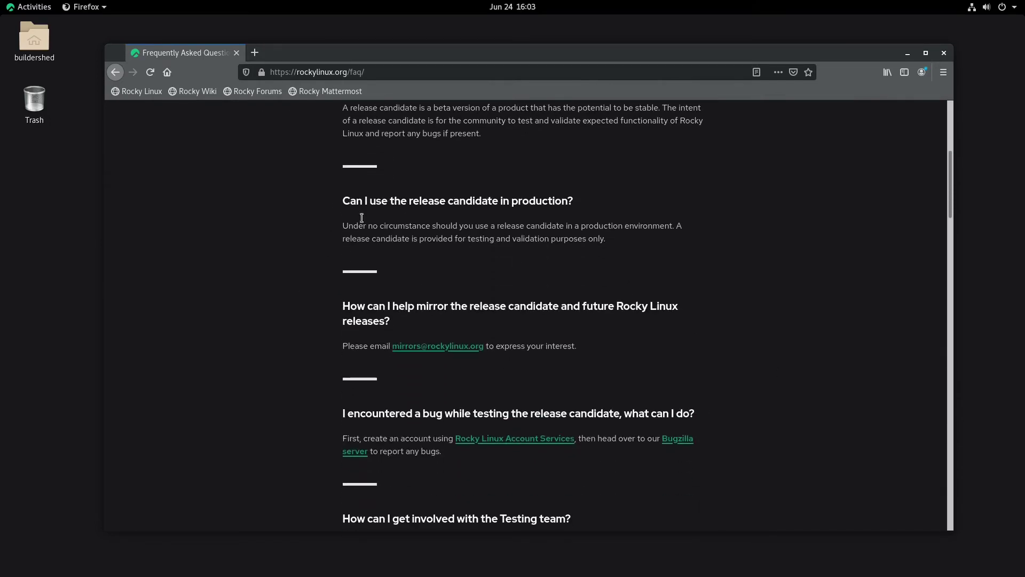
pyautogui.moveTo(357, 203); pyautogui.dragTo(581, 227)
pyautogui.click(553, 232)
pyautogui.tripleClick(359, 224)
pyautogui.moveTo(492, 223); pyautogui.dragTo(575, 224)
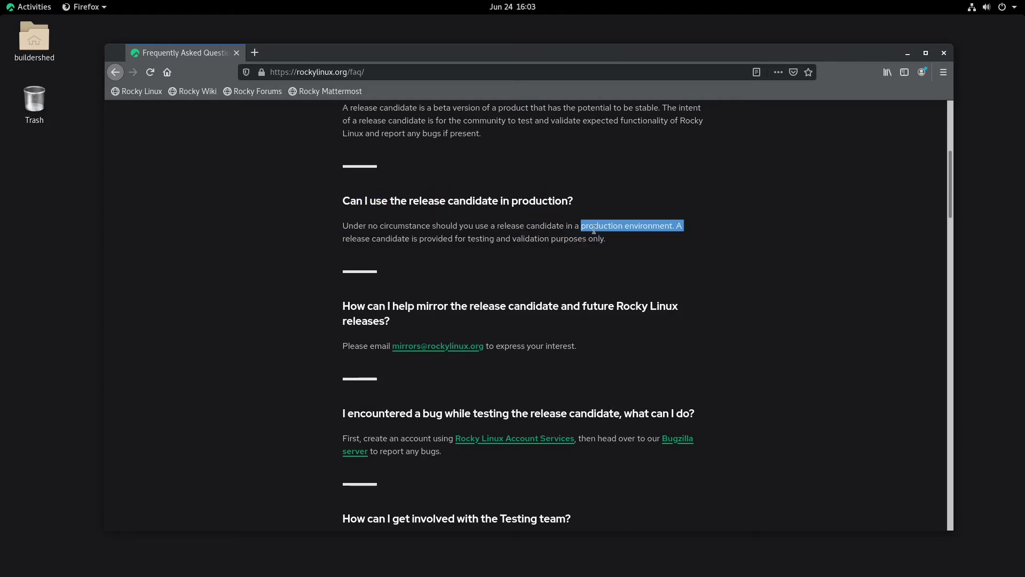
pyautogui.click(683, 267)
pyautogui.moveTo(350, 239); pyautogui.dragTo(614, 239)
pyautogui.click(614, 239)
# Step: Scroll on to the Stay tuned paragraph, then return to the top and open Wiki
pyautogui.scroll(-2, 652, 271)
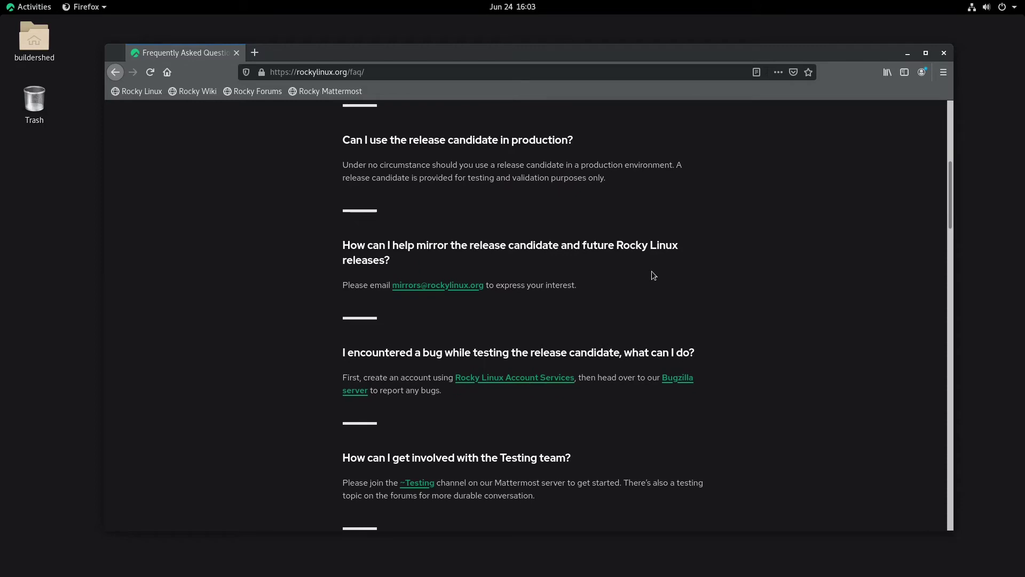
pyautogui.scroll(-4, 562, 297)
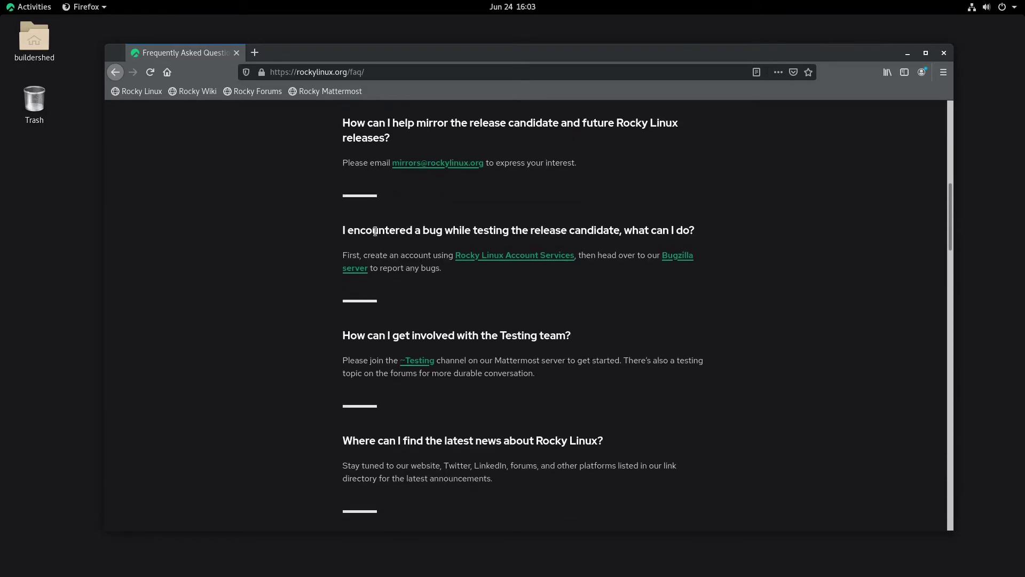
pyautogui.scroll(-2, 470, 220)
pyautogui.scroll(-3, 358, 232)
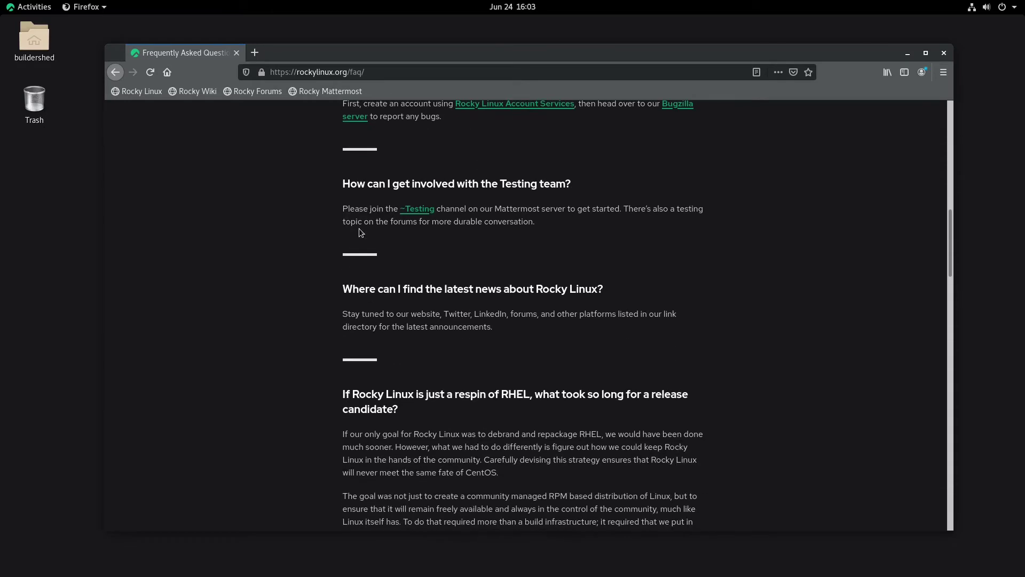
pyautogui.scroll(2, 315, 187)
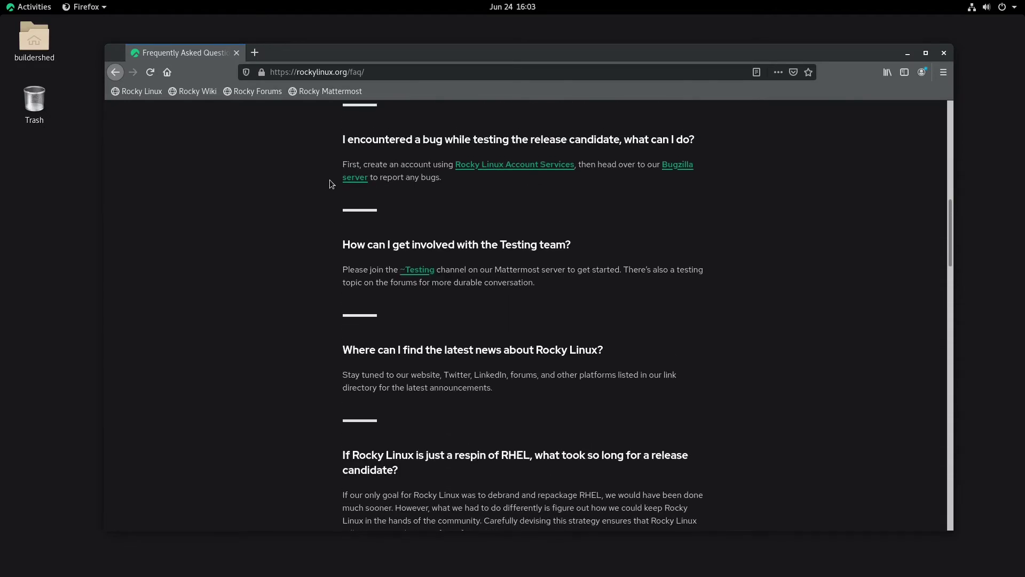
pyautogui.scroll(-7, 467, 281)
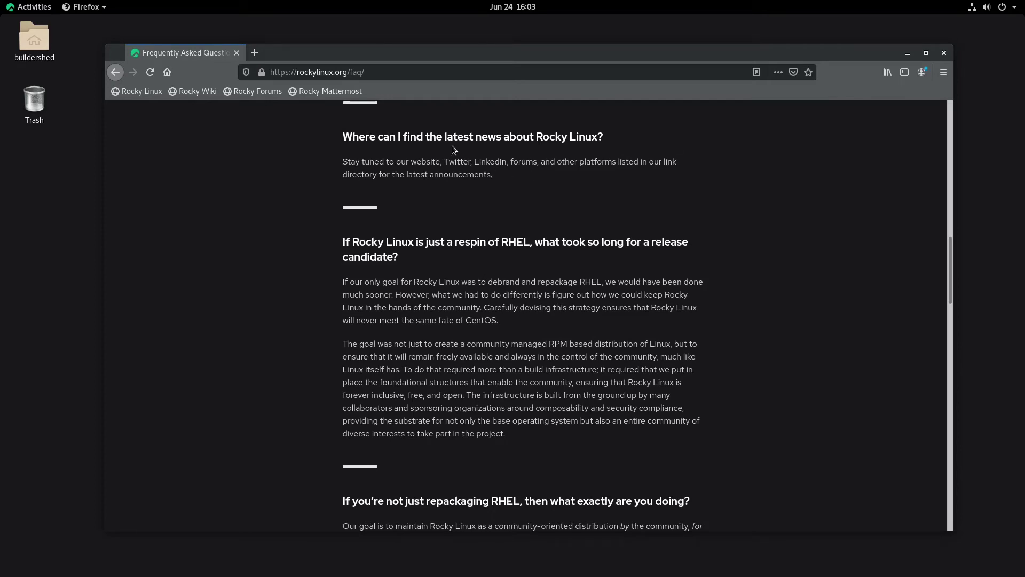
pyautogui.moveTo(338, 162); pyautogui.dragTo(543, 195)
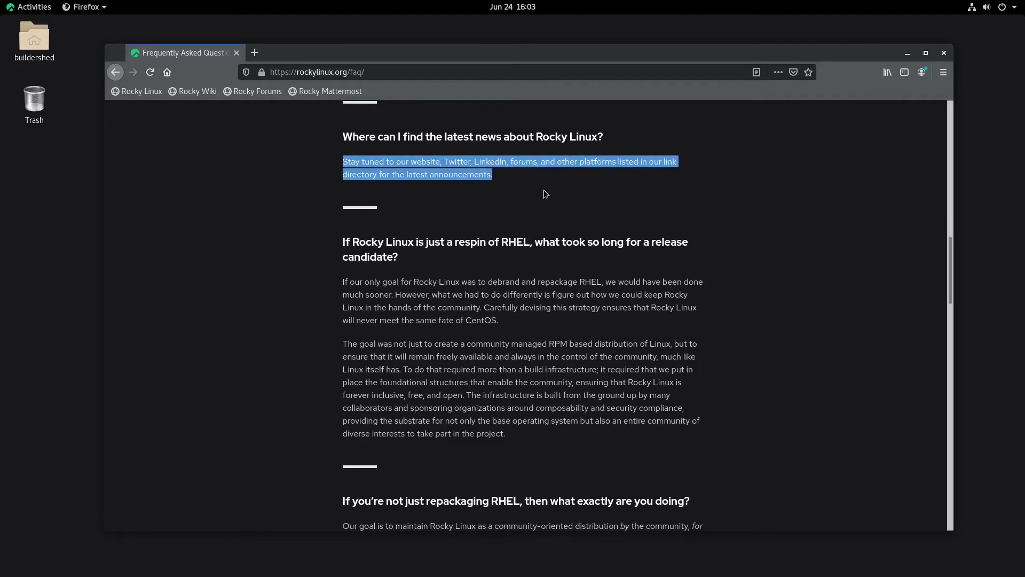
pyautogui.click(545, 193)
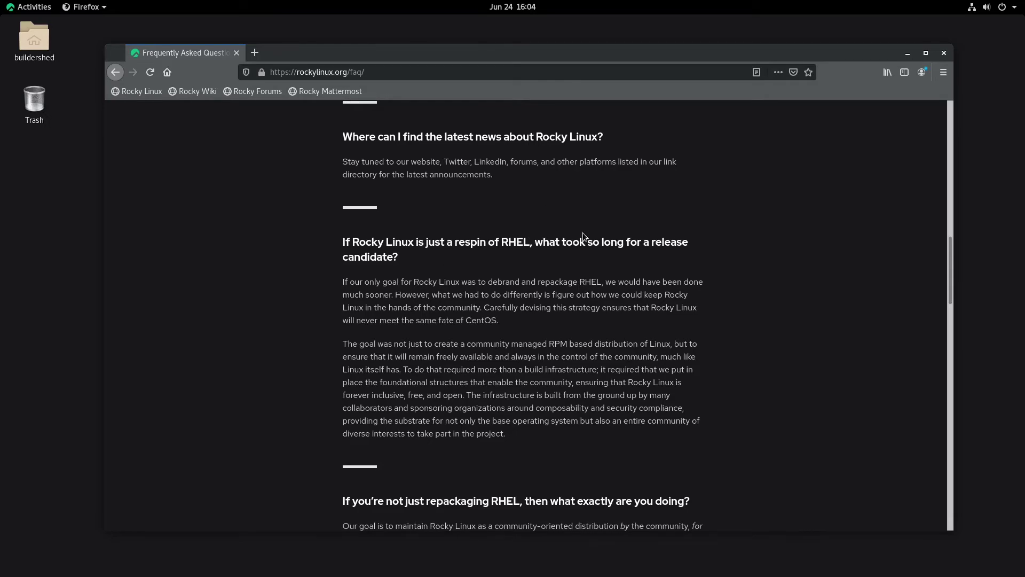
pyautogui.scroll(15, 582, 233)
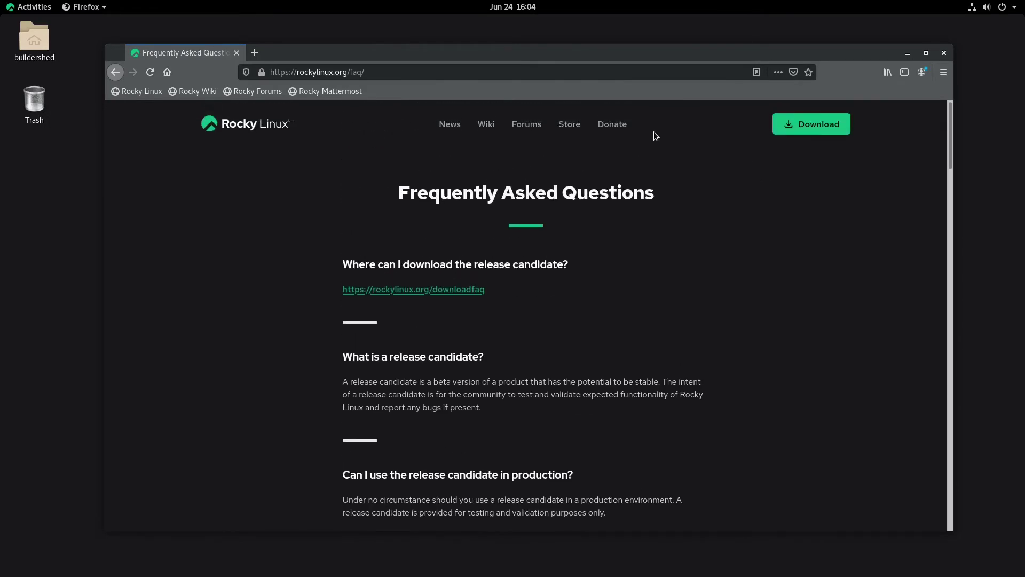
pyautogui.click(486, 124)
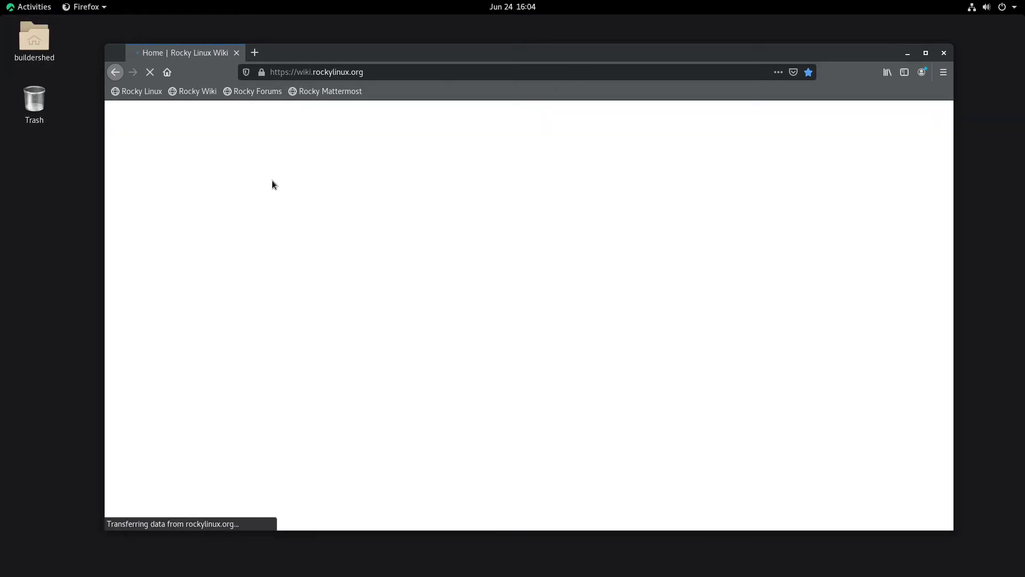
# Step: Look over the Rocky Linux Wiki home page, then go back to rockylinux.org/faq/
pyautogui.moveTo(366, 59); pyautogui.dragTo(345, 50)
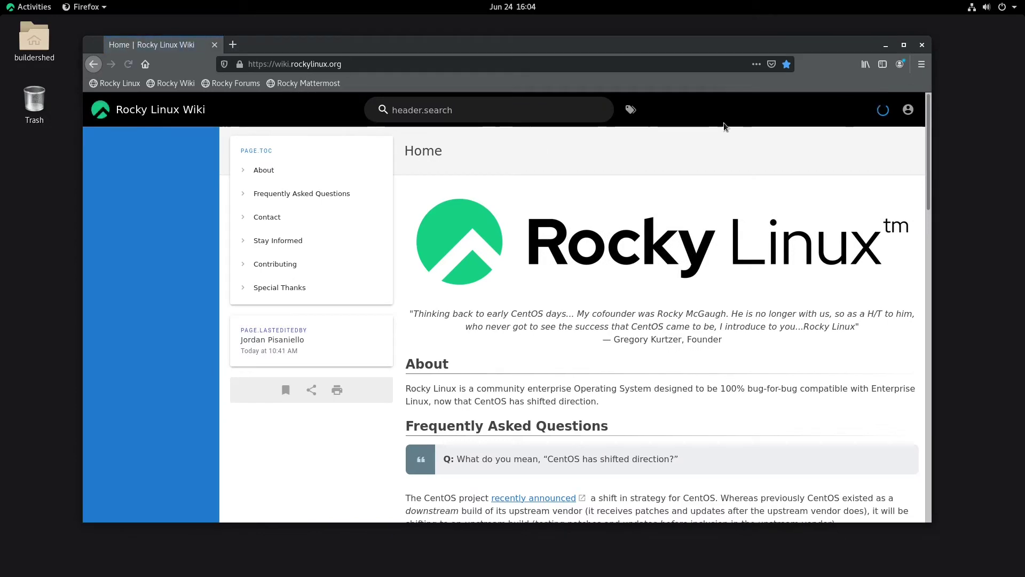
pyautogui.scroll(-5, 615, 327)
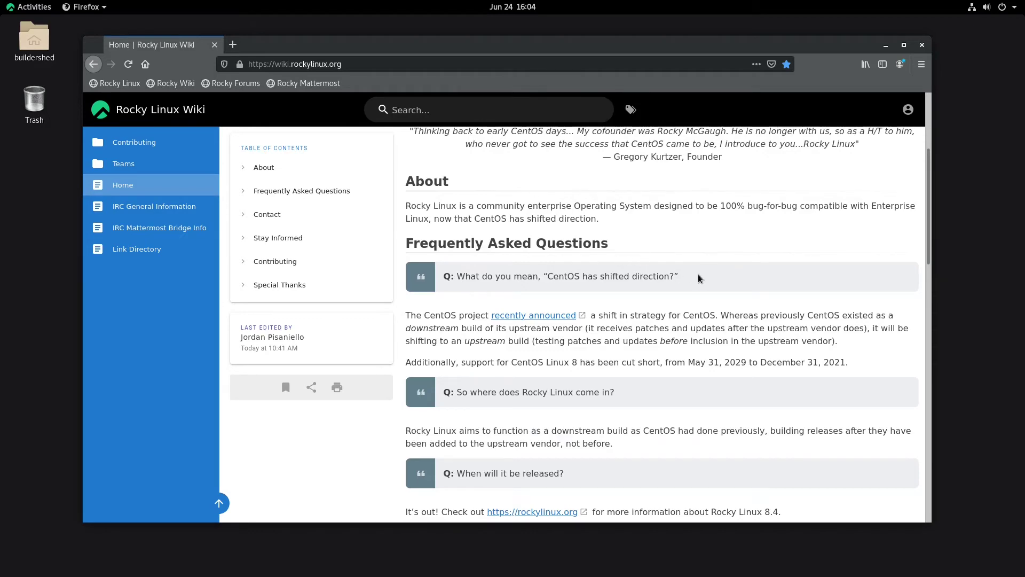
pyautogui.scroll(-4, 592, 235)
pyautogui.scroll(9, 839, 326)
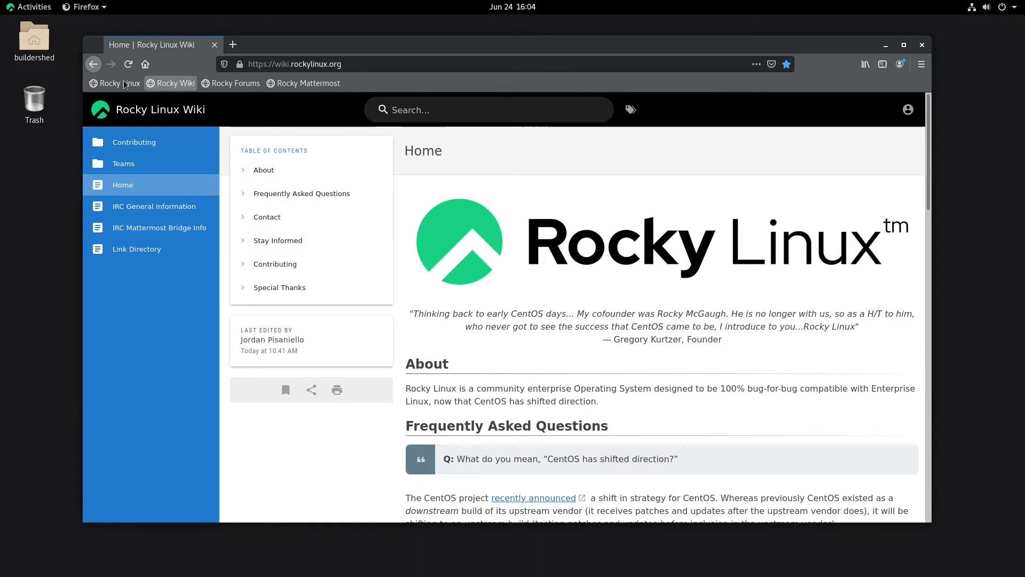
pyautogui.click(93, 64)
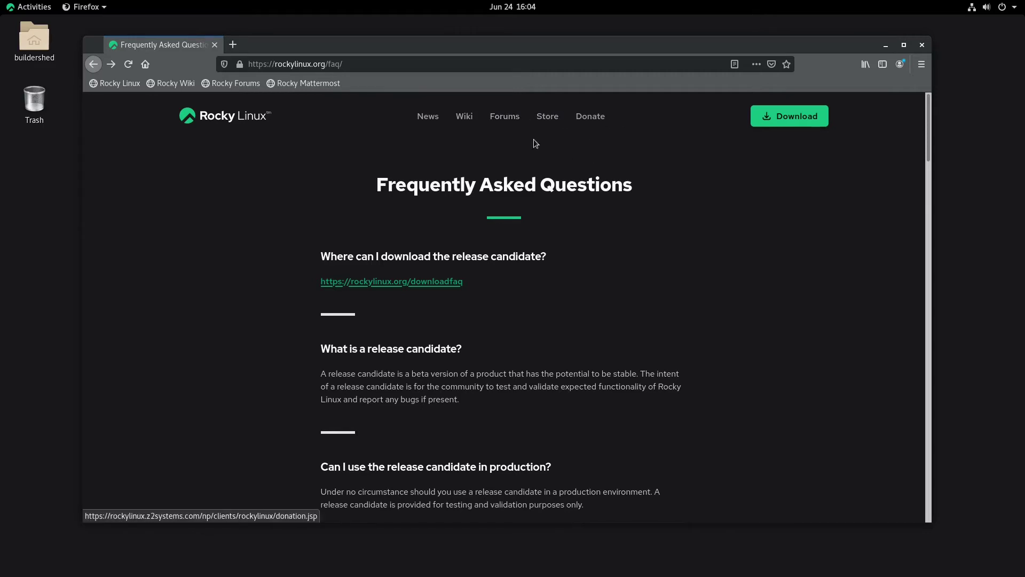
# Step: Look through the Rocky Linux merchandise store, then go back to the FAQ page
pyautogui.click(547, 117)
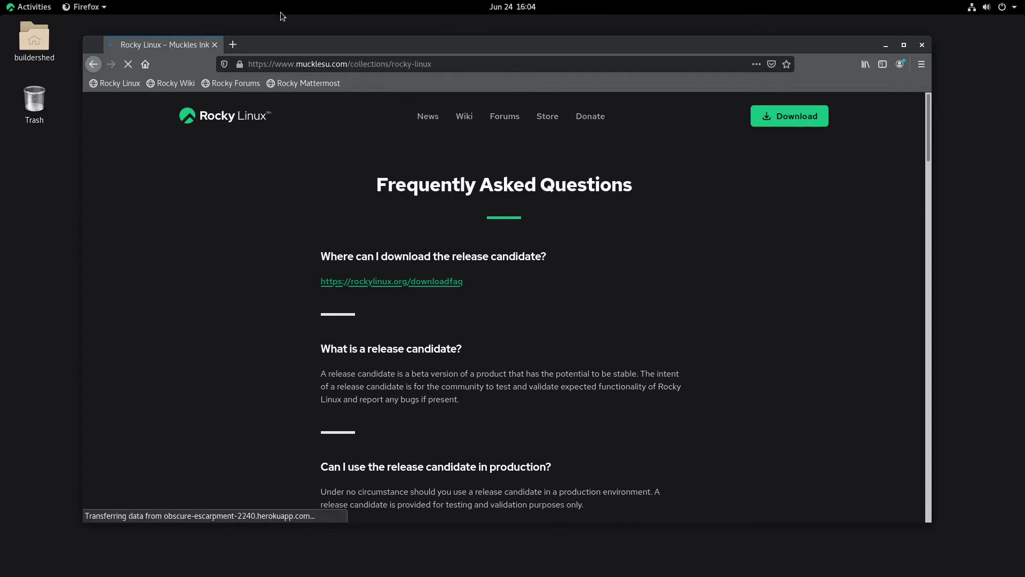
pyautogui.scroll(-10, 340, 289)
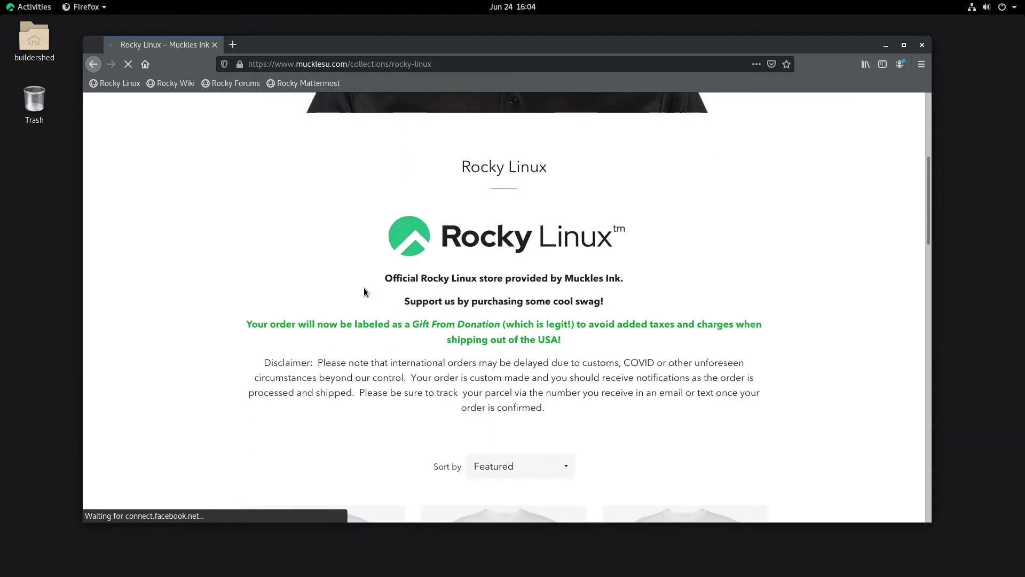
pyautogui.scroll(7, 317, 211)
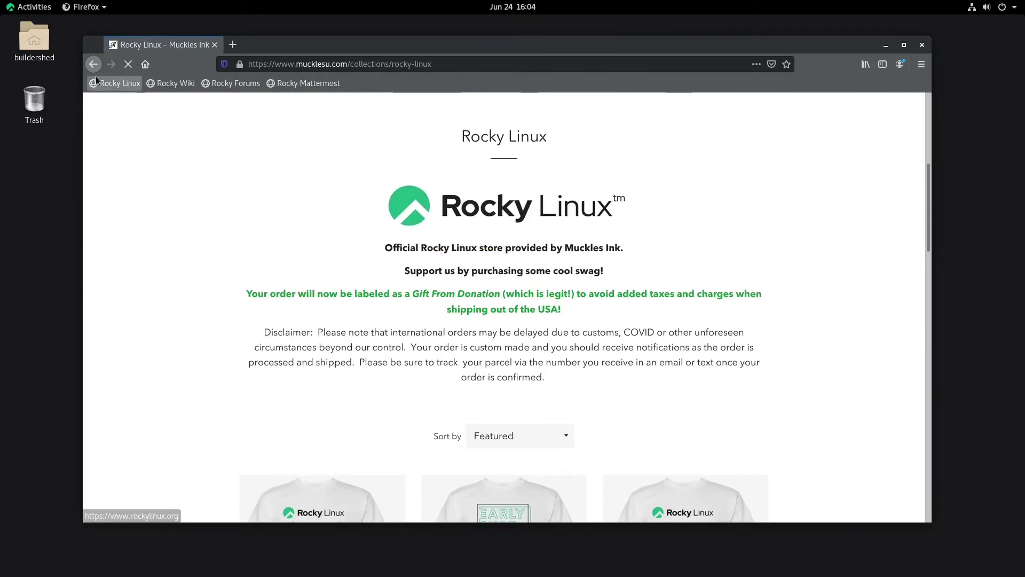
pyautogui.click(92, 64)
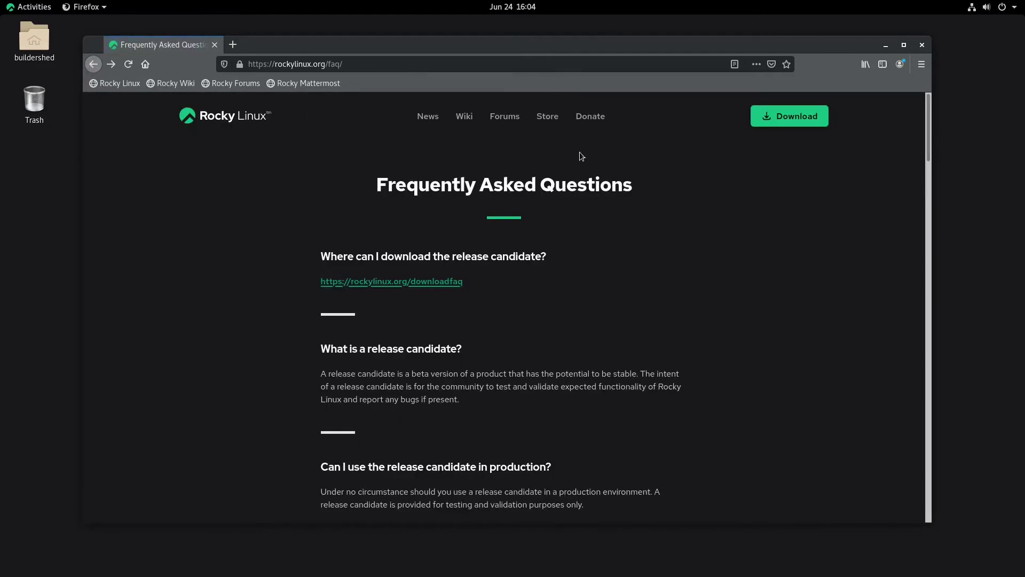
# Step: Visit the Rocky Linux donation, news and forum pages, then close Firefox
pyautogui.click(587, 120)
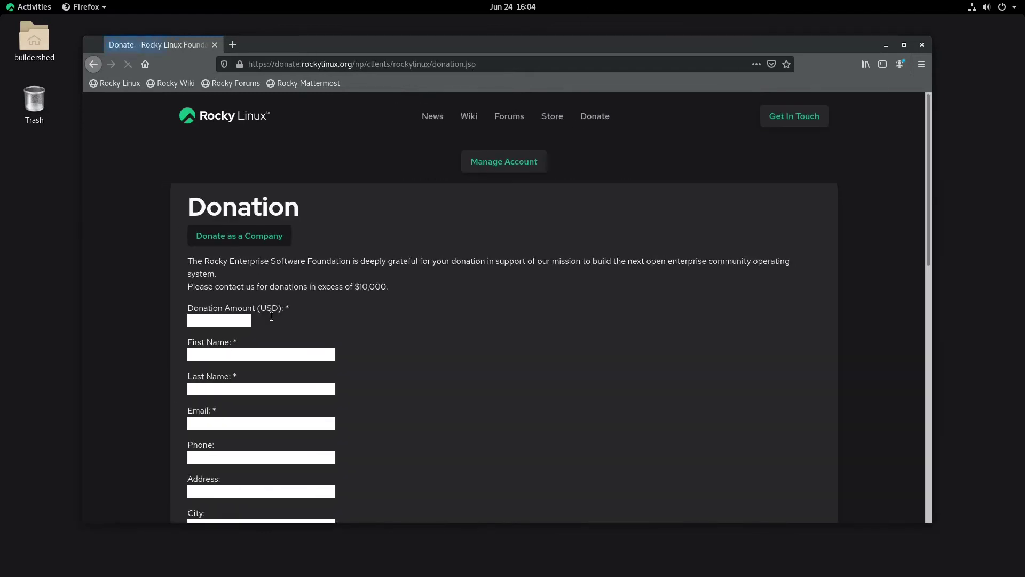
pyautogui.click(437, 117)
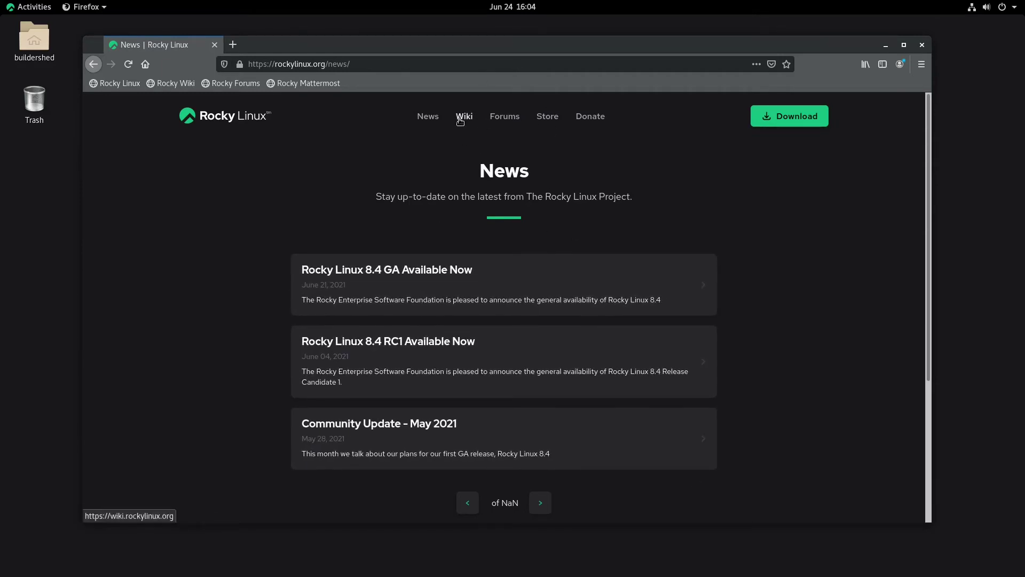
pyautogui.click(503, 116)
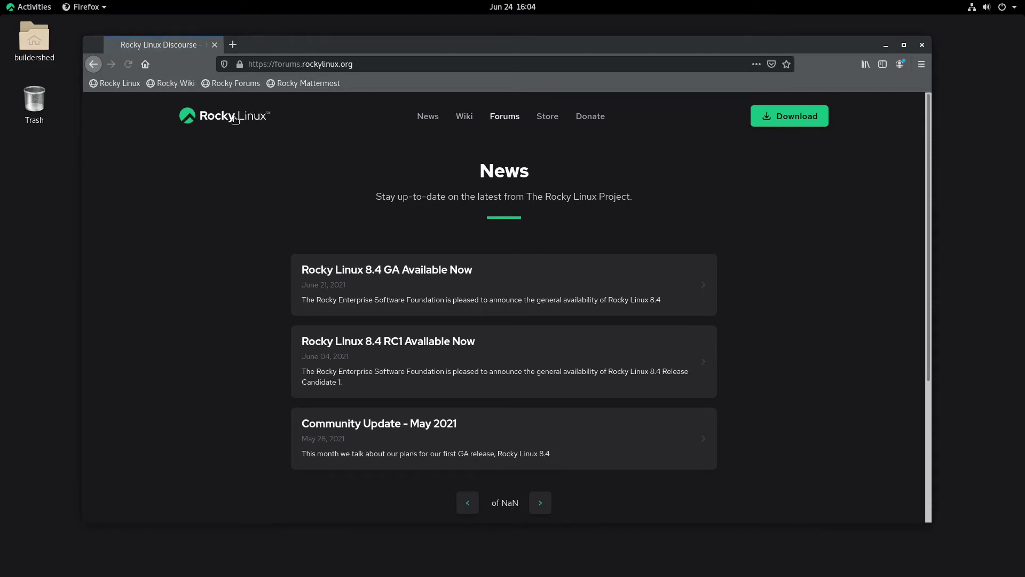
pyautogui.click(214, 44)
# Step: Launch a new Terminal from the Activities dash and centre its window
pyautogui.moveTo(2, 2)
pyautogui.click(23, 378)
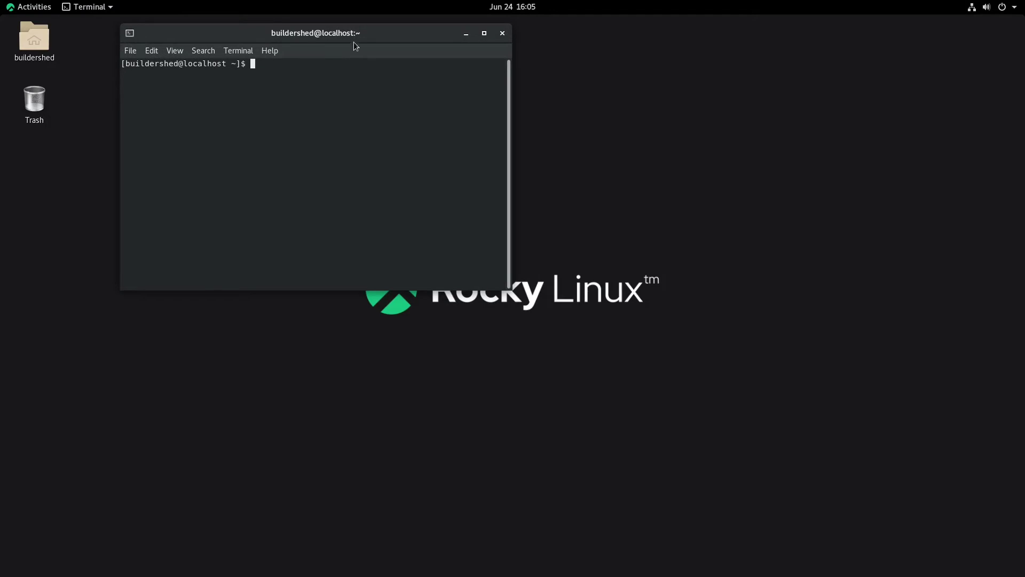
pyautogui.moveTo(354, 42); pyautogui.dragTo(496, 119)
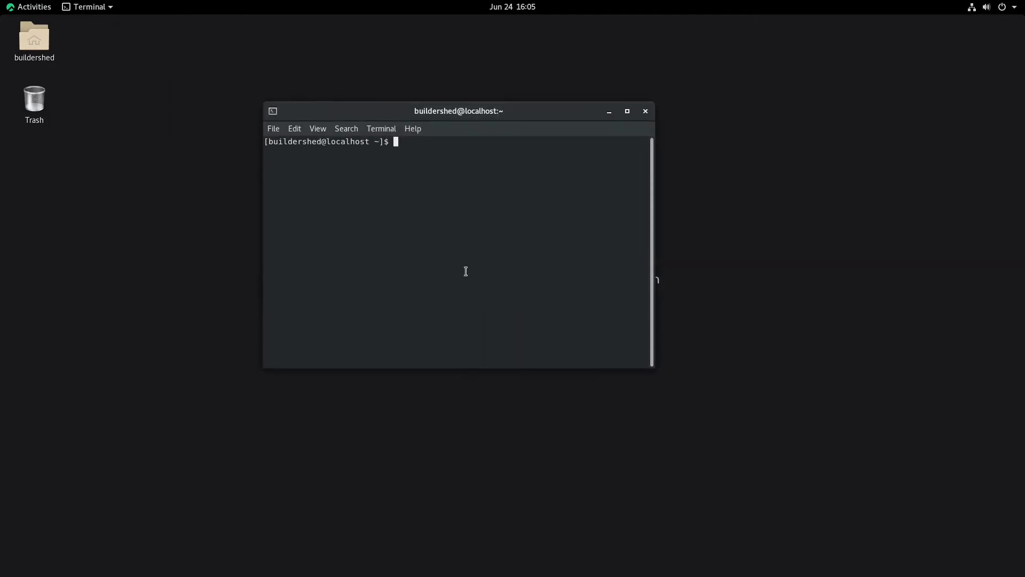
# Step: Run sudo dnf install neofetch, enter the account password, and move the window aside
pyautogui.write('sudo dnf install neofertch')
pyautogui.press('BackSpace')
pyautogui.press('BackSpace')
pyautogui.press('BackSpace')
pyautogui.press('BackSpace')
pyautogui.write('tch')
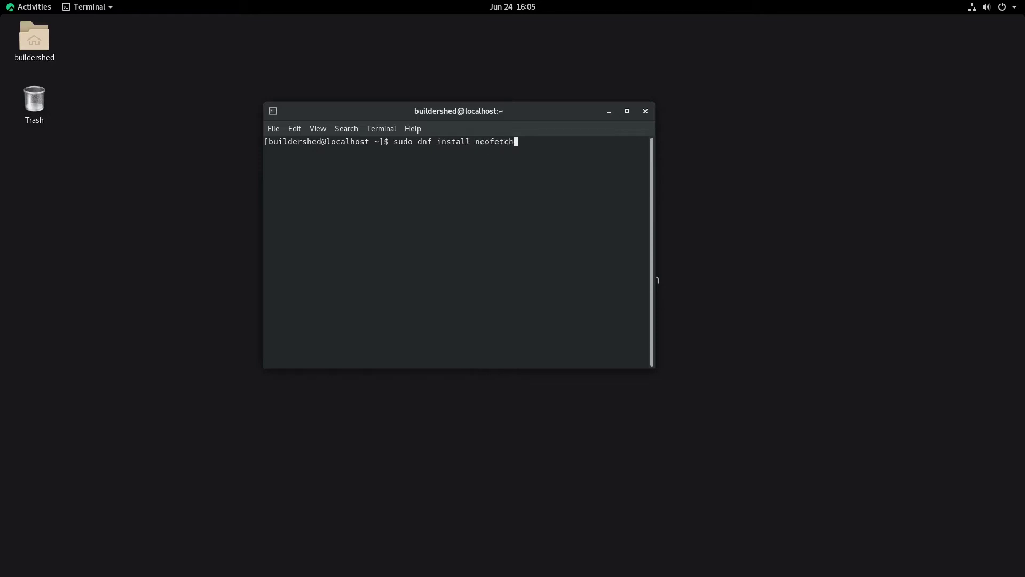
pyautogui.press('Return')
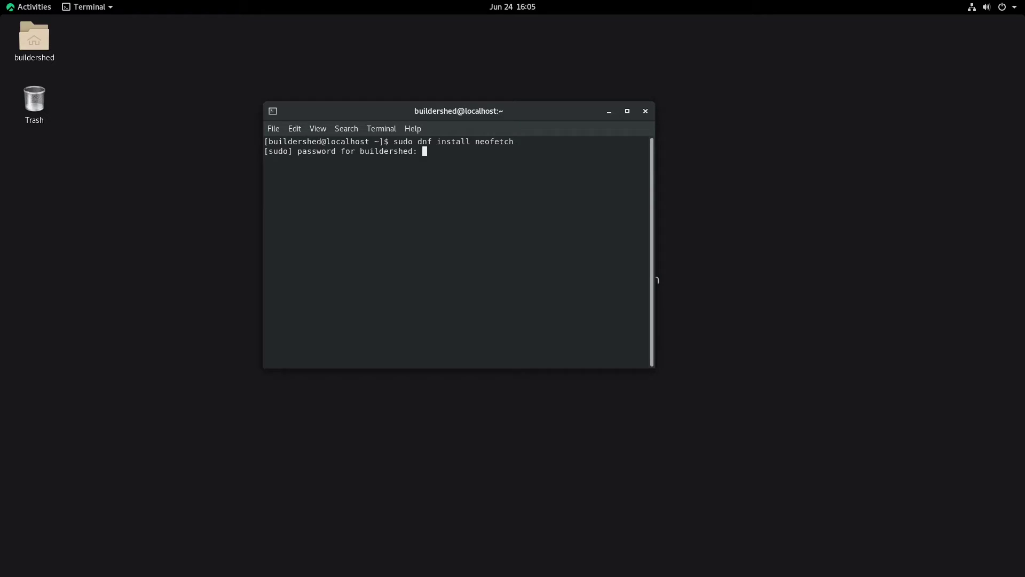
pyautogui.press('Return')
pyautogui.moveTo(507, 115); pyautogui.dragTo(667, 100)
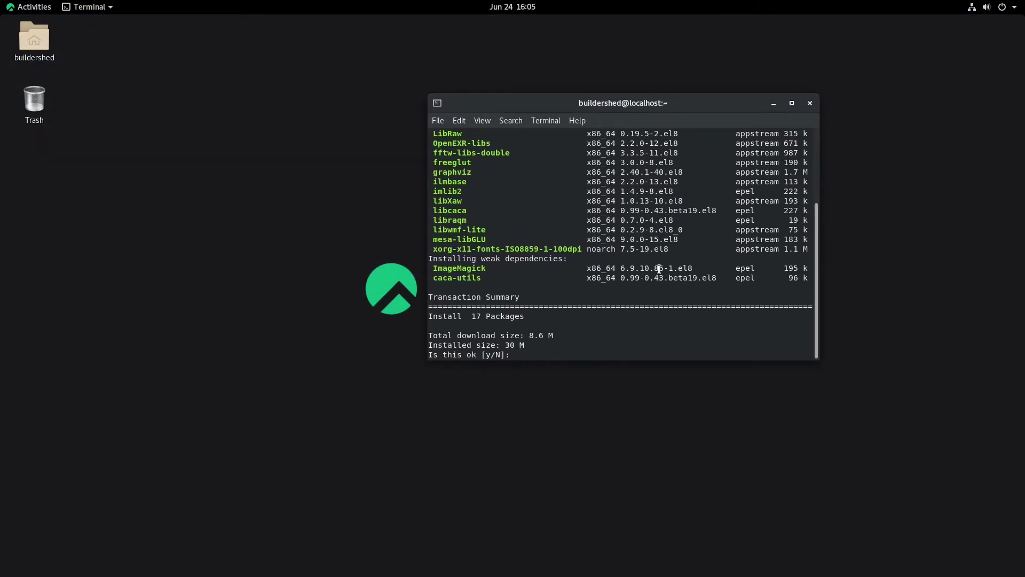
# Step: Answer y to install the 17 neofetch packages and wait for Complete!
pyautogui.write('y')
pyautogui.press('Return')
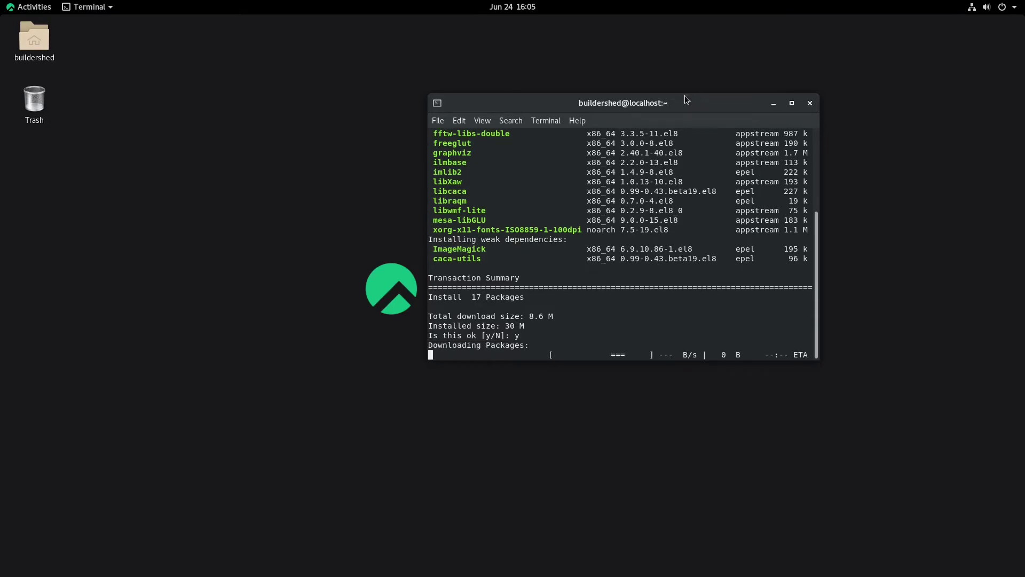
pyautogui.moveTo(672, 103); pyautogui.dragTo(592, 147)
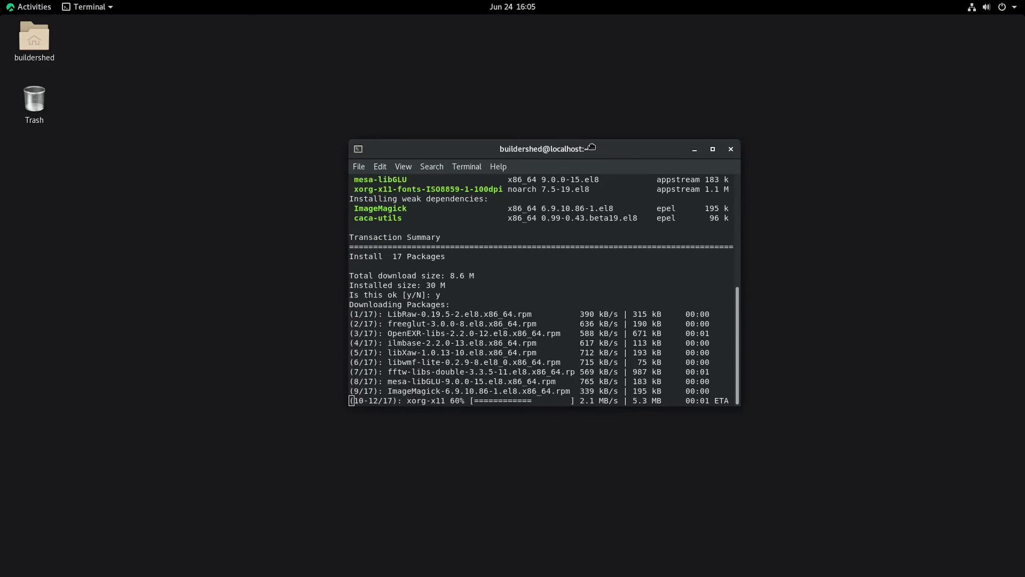
pyautogui.moveTo(592, 147); pyautogui.dragTo(588, 145)
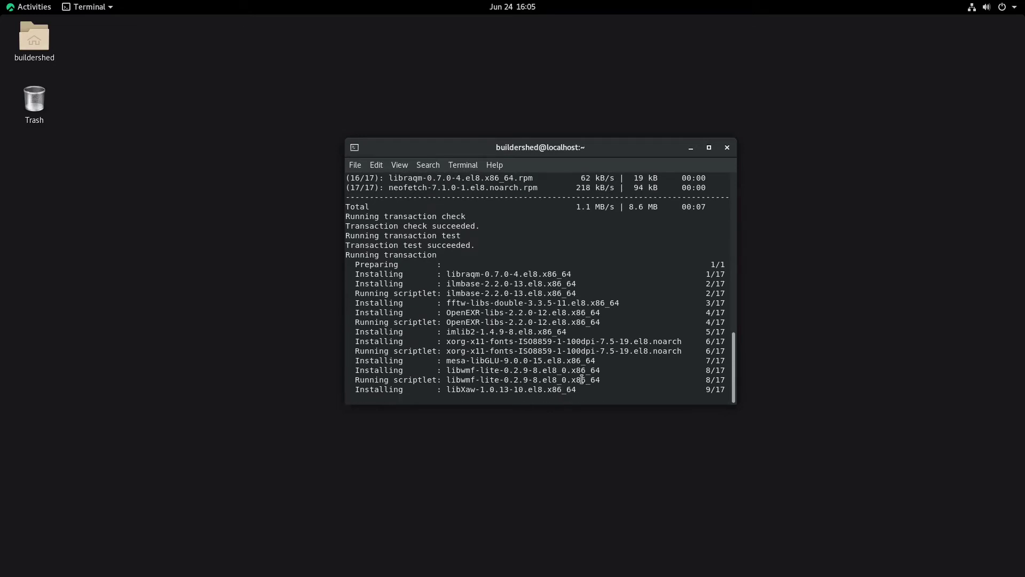
pyautogui.moveTo(520, 140); pyautogui.dragTo(438, 120)
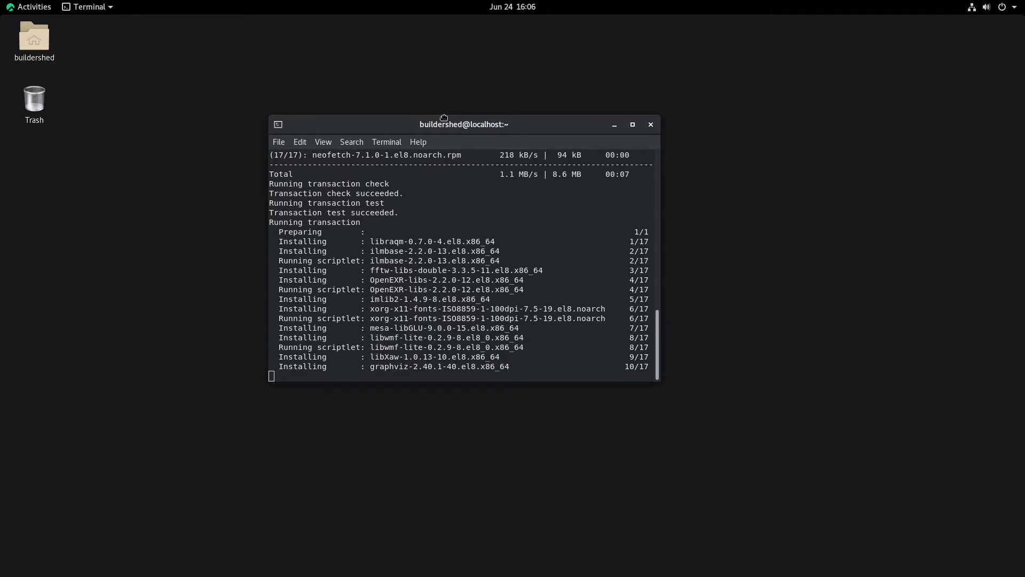
pyautogui.moveTo(444, 118); pyautogui.dragTo(481, 131)
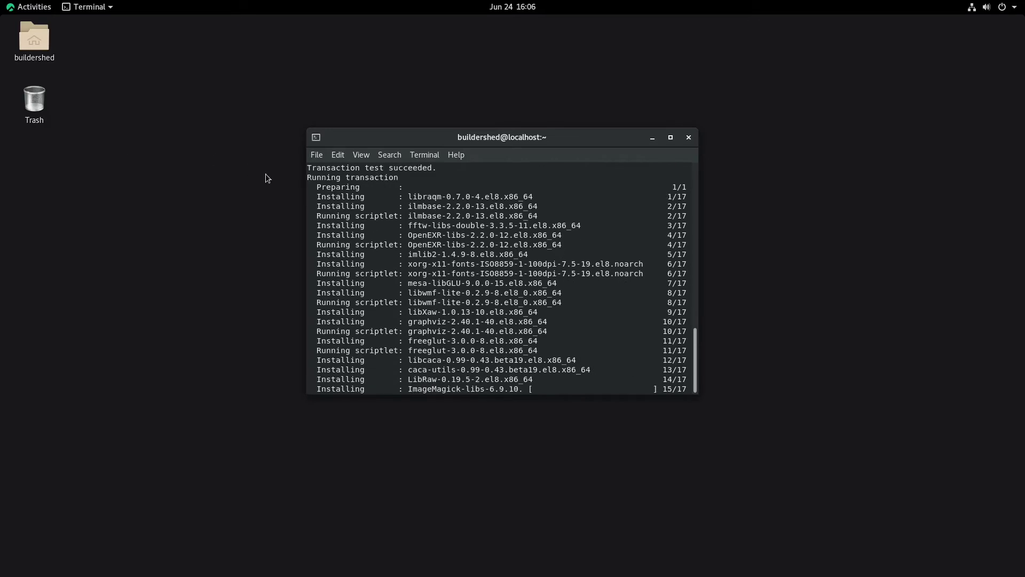
pyautogui.moveTo(376, 141); pyautogui.dragTo(497, 111)
# Step: Run clear && neofetch to show the Rocky Linux system summary
pyautogui.moveTo(0, 0)
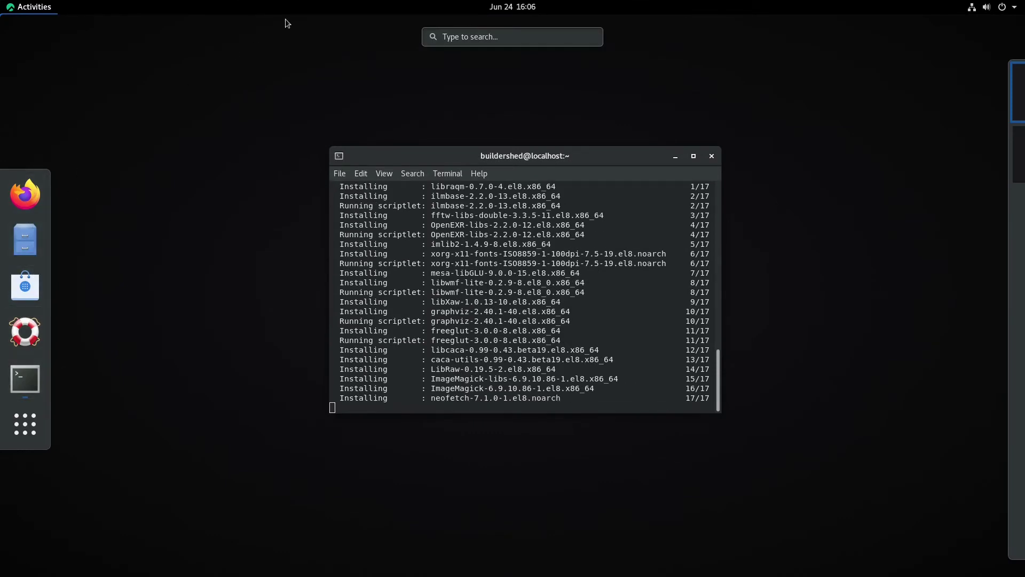
pyautogui.click(458, 292)
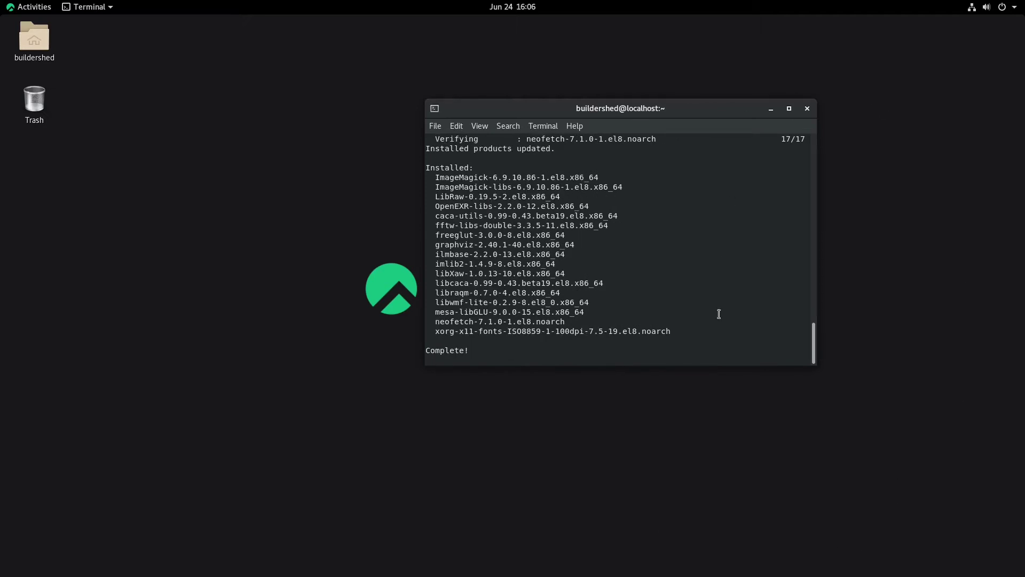
pyautogui.write('n')
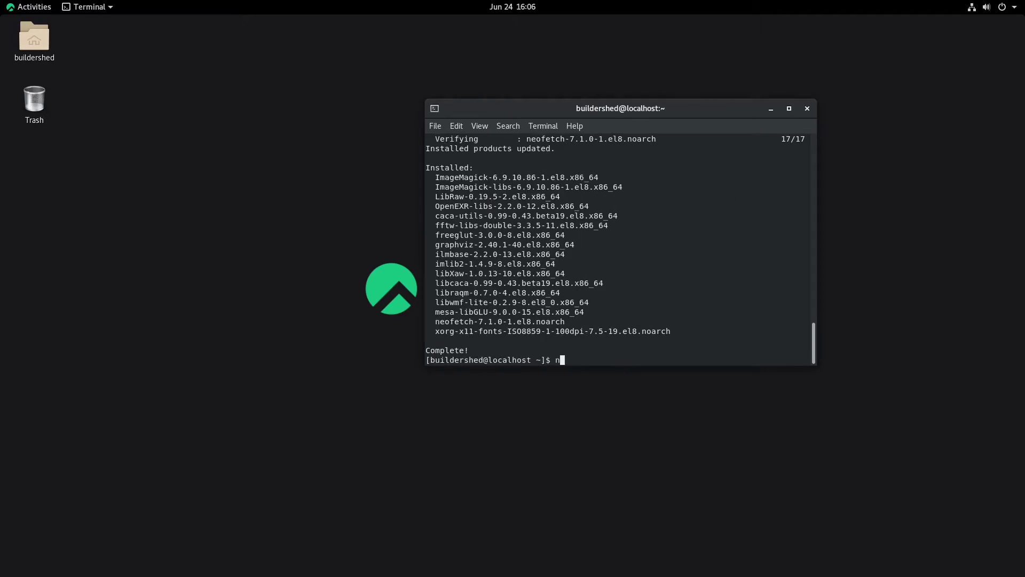
pyautogui.write('clear && neofetch')
pyautogui.press('Return')
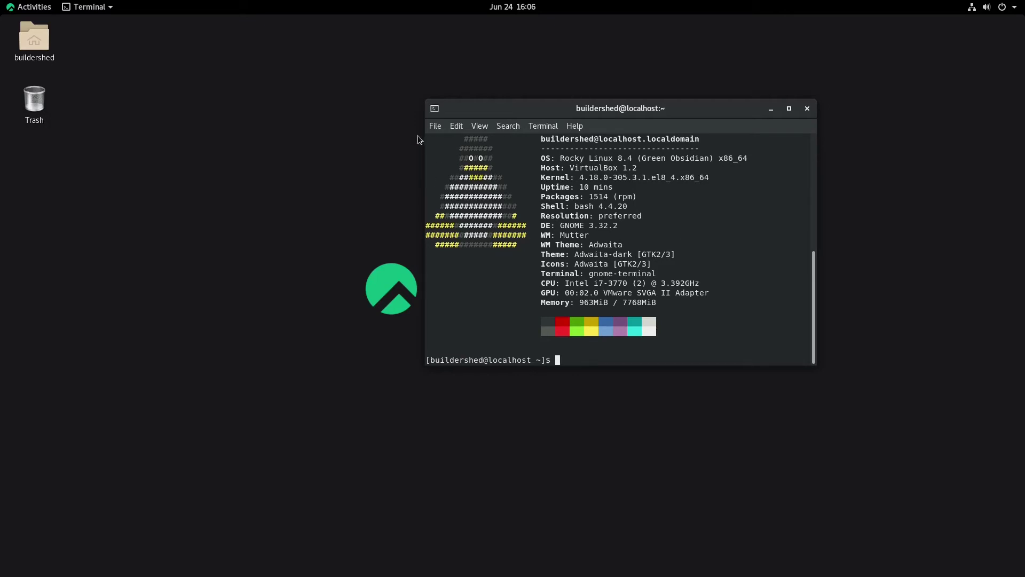
# Step: Replace the recalled clear && neofetch command with neofetch --ascii_distro CentOS
pyautogui.moveTo(433, 134); pyautogui.dragTo(658, 320)
pyautogui.moveTo(592, 364); pyautogui.dragTo(592, 389)
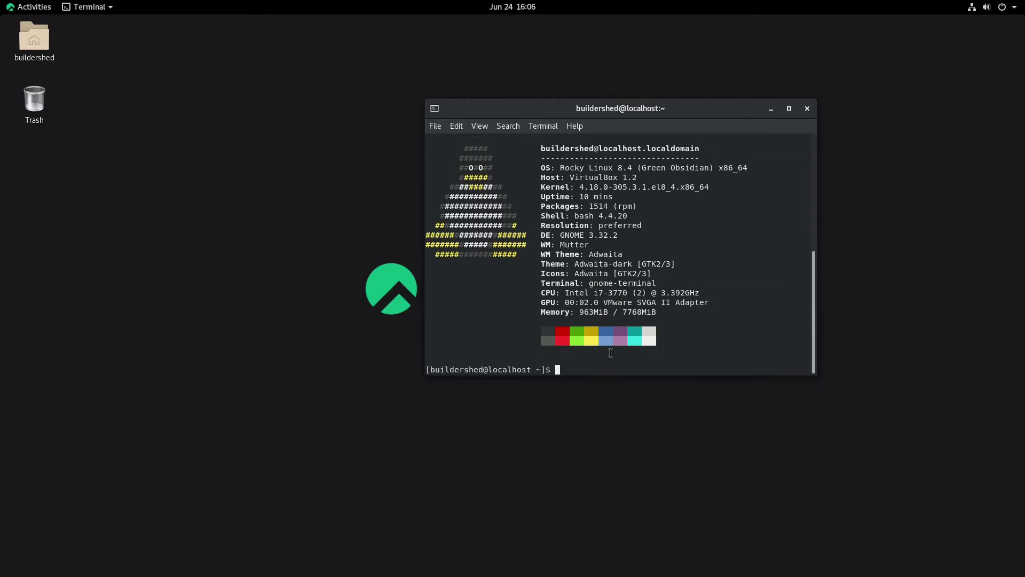
pyautogui.press('Up')
pyautogui.press('BackSpace')
pyautogui.press('BackSpace')
pyautogui.press('BackSpace')
pyautogui.press('BackSpace')
pyautogui.press('BackSpace')
pyautogui.press('BackSpace')
pyautogui.press('BackSpace')
pyautogui.press('BackSpace')
pyautogui.press('BackSpace')
pyautogui.press('BackSpace')
pyautogui.press('BackSpace')
pyautogui.press('BackSpace')
pyautogui.press('BackSpace')
pyautogui.press('BackSpace')
pyautogui.press('BackSpace')
pyautogui.press('BackSpace')
pyautogui.press('BackSpace')
pyautogui.write('neofetch && --')
pyautogui.write('ascii')
pyautogui.press('BackSpace')
pyautogui.press('BackSpace')
pyautogui.press('BackSpace')
pyautogui.press('BackSpace')
pyautogui.press('BackSpace')
pyautogui.press('BackSpace')
pyautogui.press('BackSpace')
pyautogui.press('BackSpace')
pyautogui.press('BackSpace')
pyautogui.press('BackSpace')
pyautogui.press('BackSpace')
pyautogui.write('--ascii-d')
pyautogui.press('BackSpace')
pyautogui.press('BackSpace')
pyautogui.write('_distro CentOS')
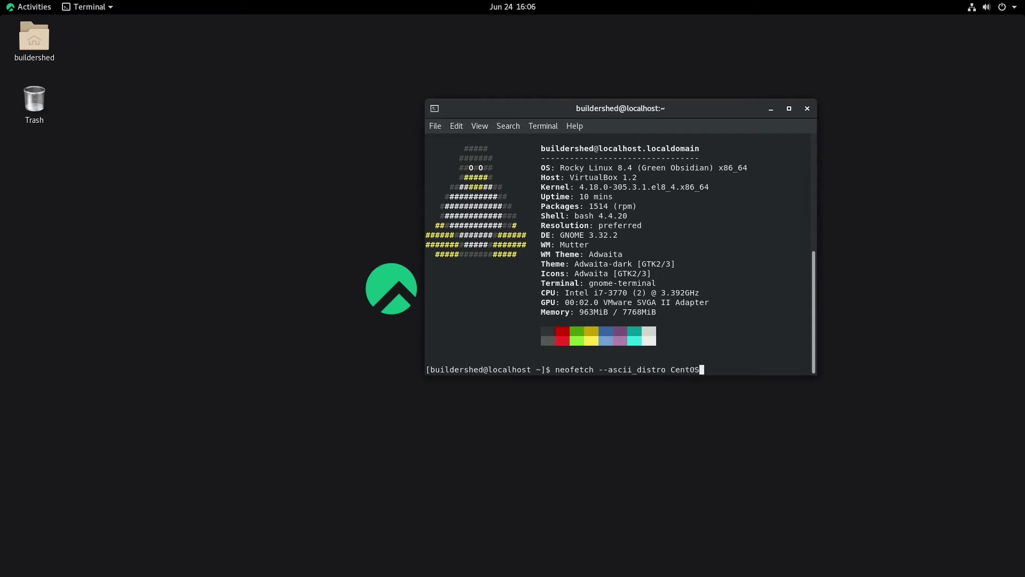
# Step: Run neofetch with CentOS art and append that command to .bashrc using echo
pyautogui.press('Return')
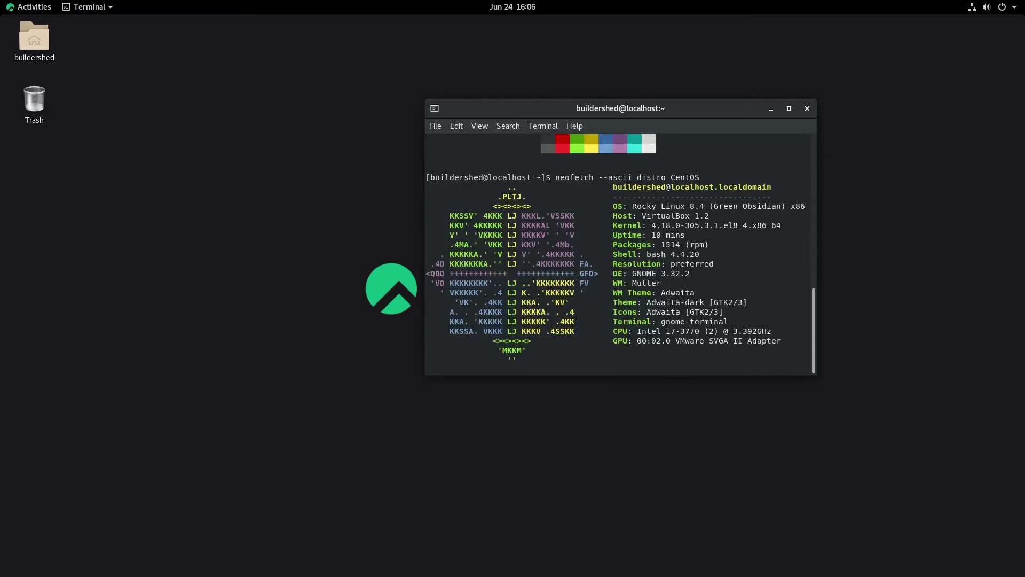
pyautogui.moveTo(603, 363); pyautogui.dragTo(430, 182)
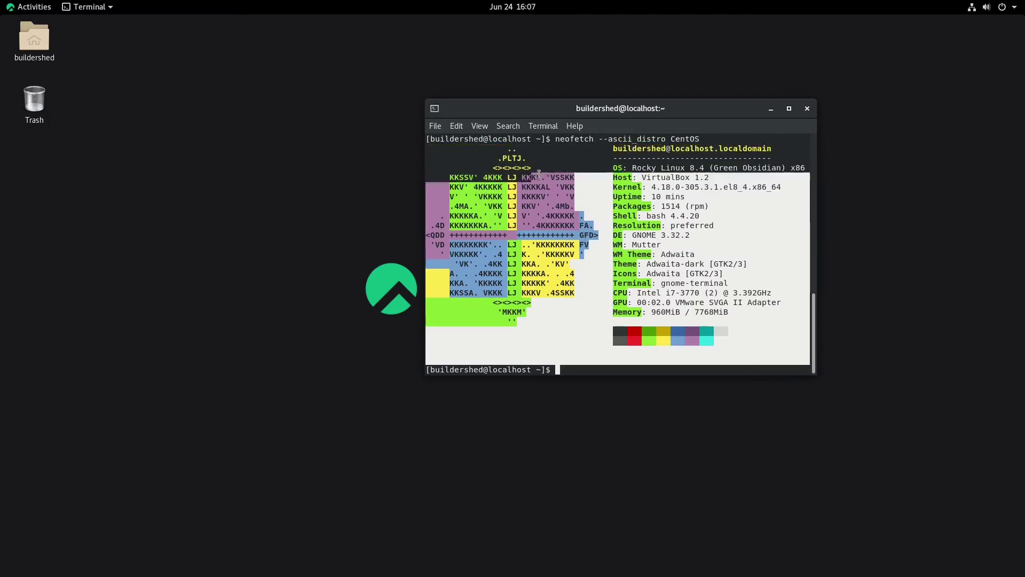
pyautogui.moveTo(710, 135); pyautogui.dragTo(557, 198)
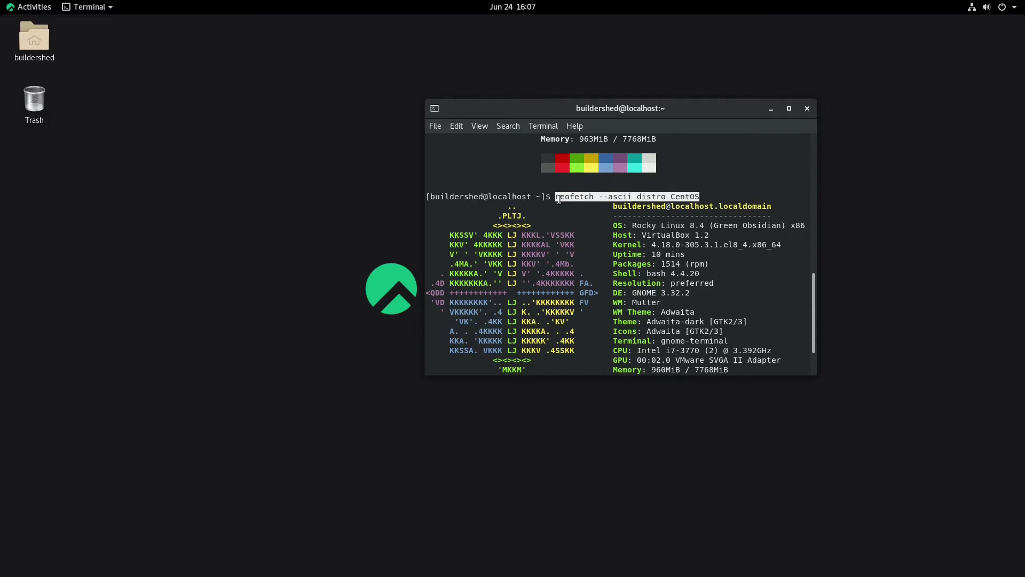
pyautogui.scroll(-2, 559, 199)
pyautogui.click(570, 324)
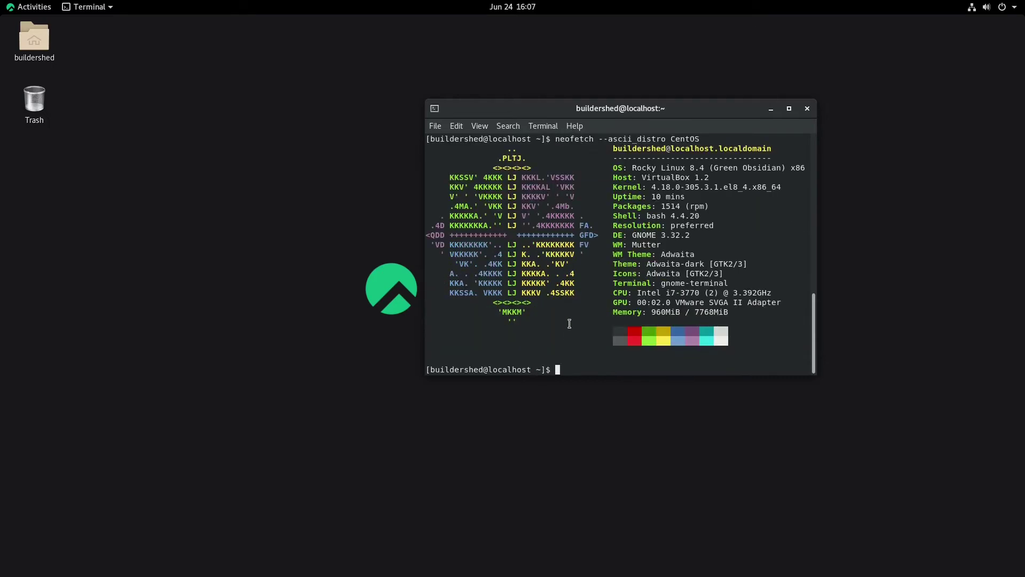
pyautogui.write('echo')
pyautogui.middleClick(570, 323)
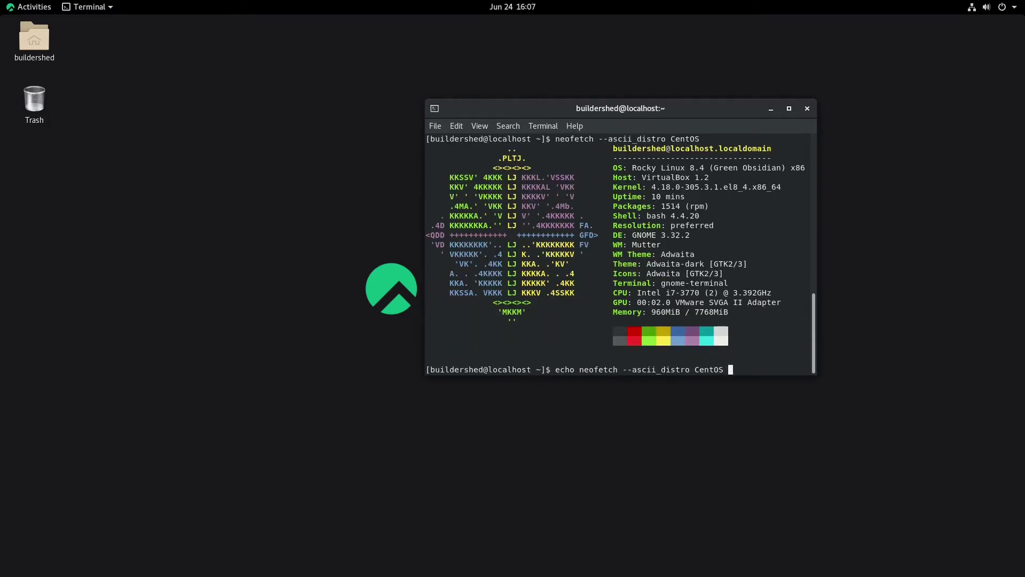
pyautogui.write('>> .bashrc')
pyautogui.press('Return')
# Step: Start vim and nano briefly, quitting each back to the shell
pyautogui.write('vim')
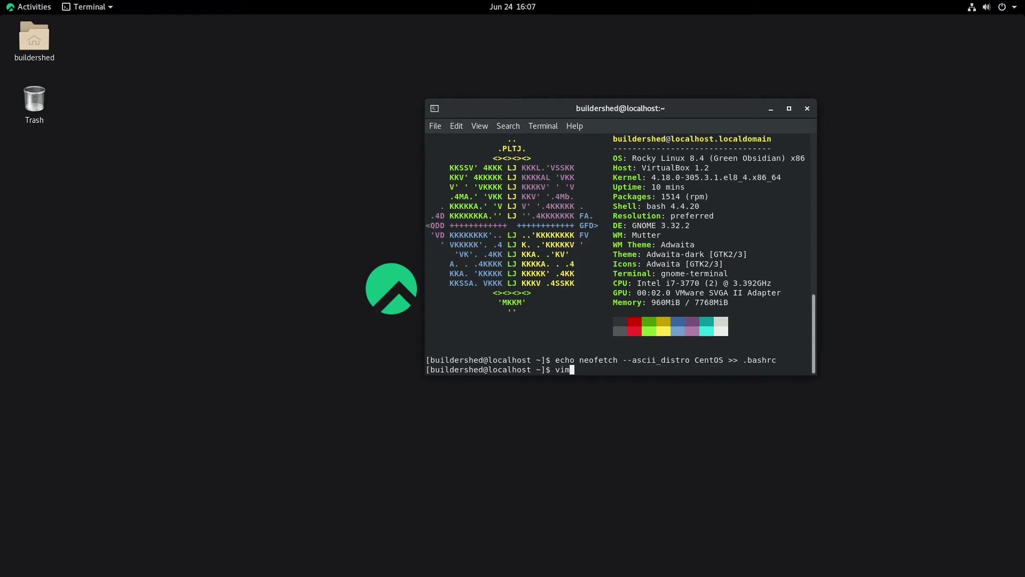
pyautogui.press('Return')
pyautogui.write(':q')
pyautogui.press('Return')
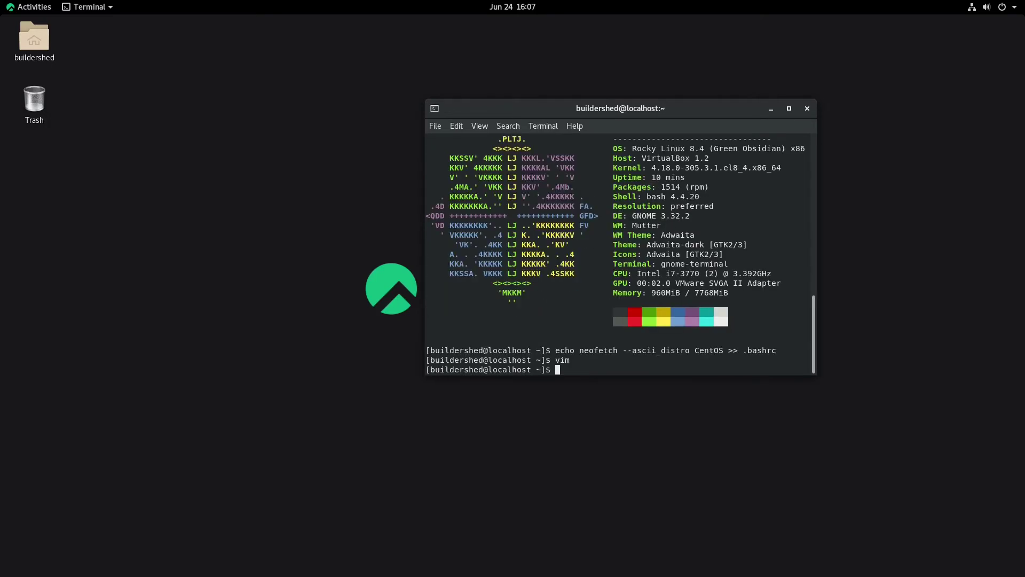
pyautogui.write('nano')
pyautogui.press('Return')
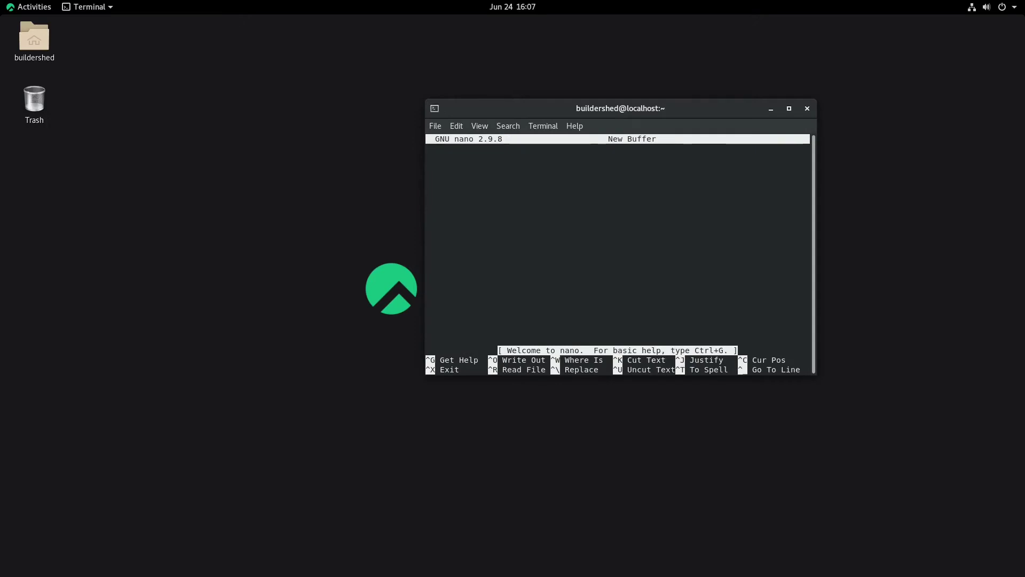
pyautogui.hotkey('ctrl', 'x')
# Step: Check the neofetch line in .bashrc with vim, save with :wq, and exit the terminal
pyautogui.write('v')
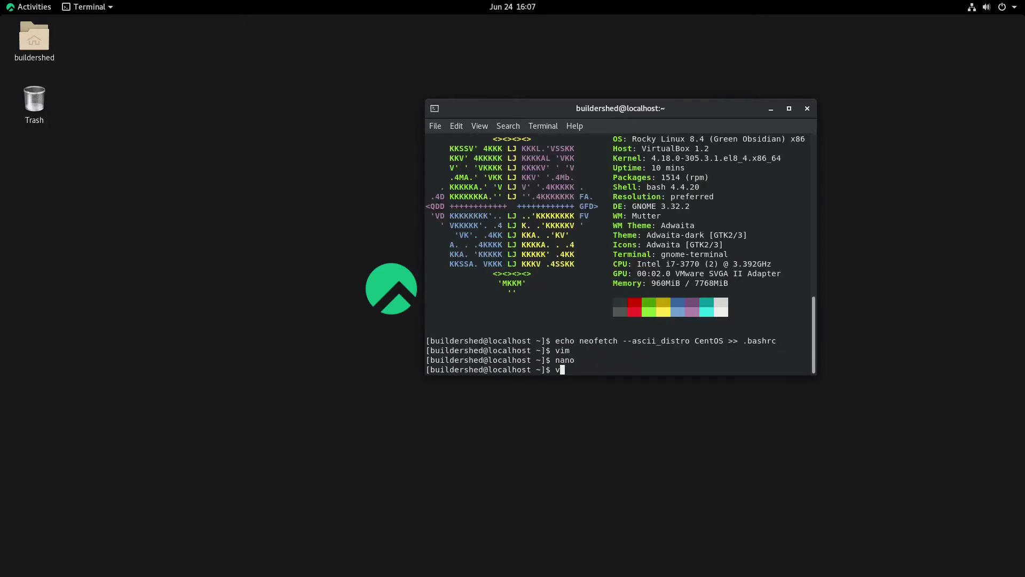
pyautogui.write('im .bashrc')
pyautogui.press('Return')
pyautogui.press('Down')
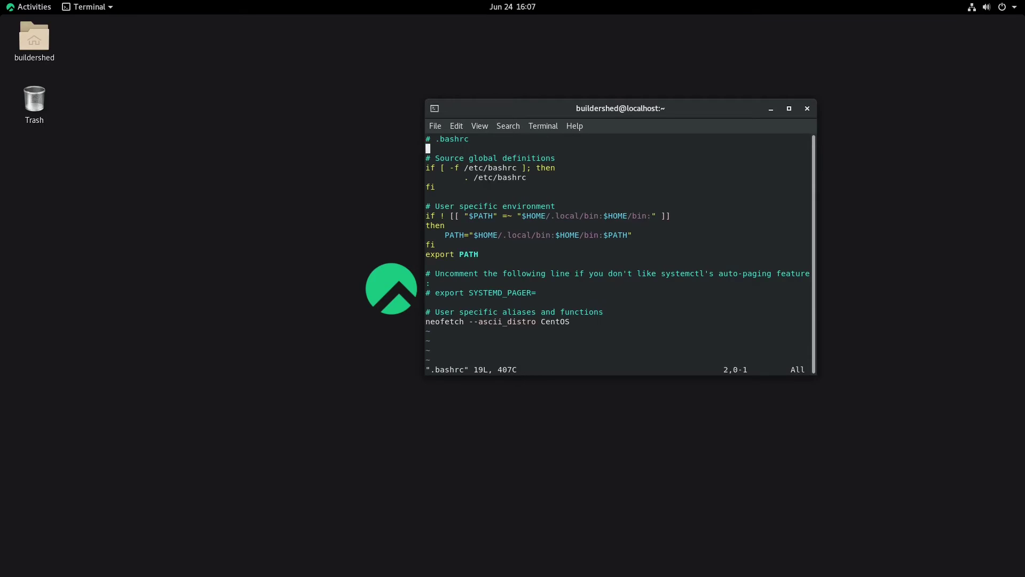
pyautogui.press('Down')
pyautogui.press('Down')
pyautogui.press('Down')
pyautogui.press('Down')
pyautogui.press('Down')
pyautogui.press('Down')
pyautogui.press('Down')
pyautogui.press('Down')
pyautogui.press('Down')
pyautogui.press('Down')
pyautogui.press('Down')
pyautogui.press('Down')
pyautogui.press('Down')
pyautogui.write(':wq')
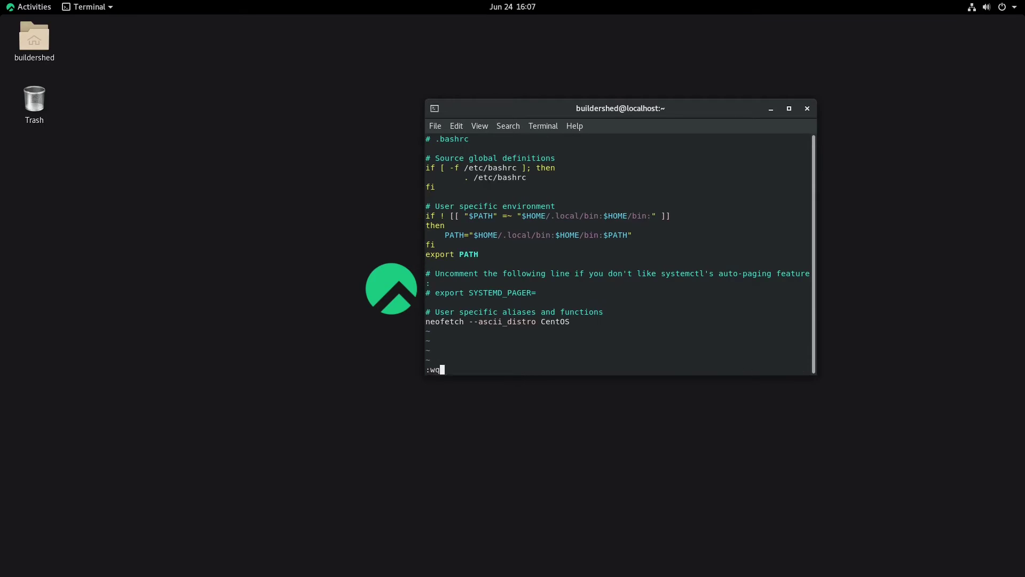
pyautogui.press('Return')
pyautogui.write('e')
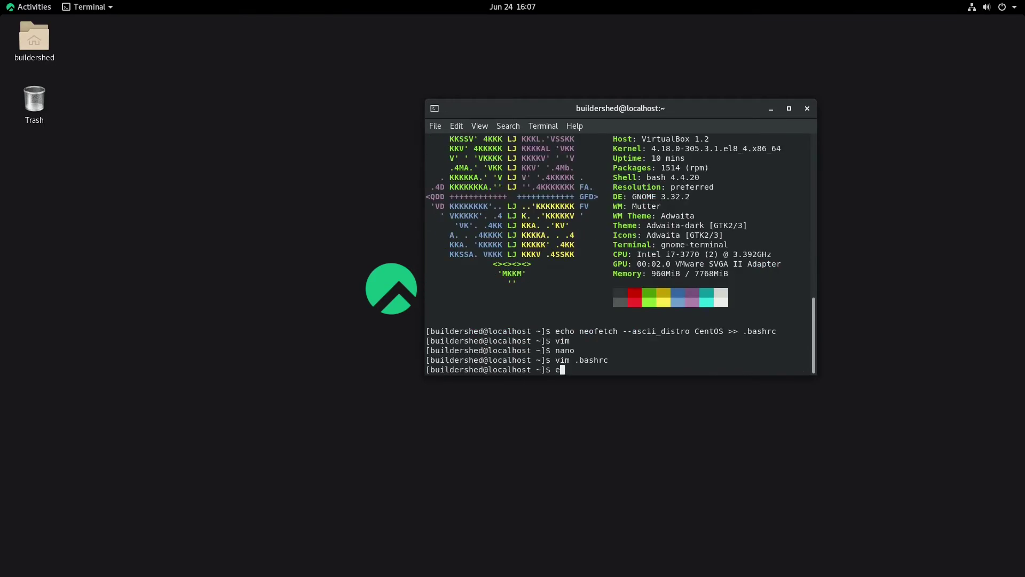
pyautogui.write('xit')
pyautogui.press('Return')
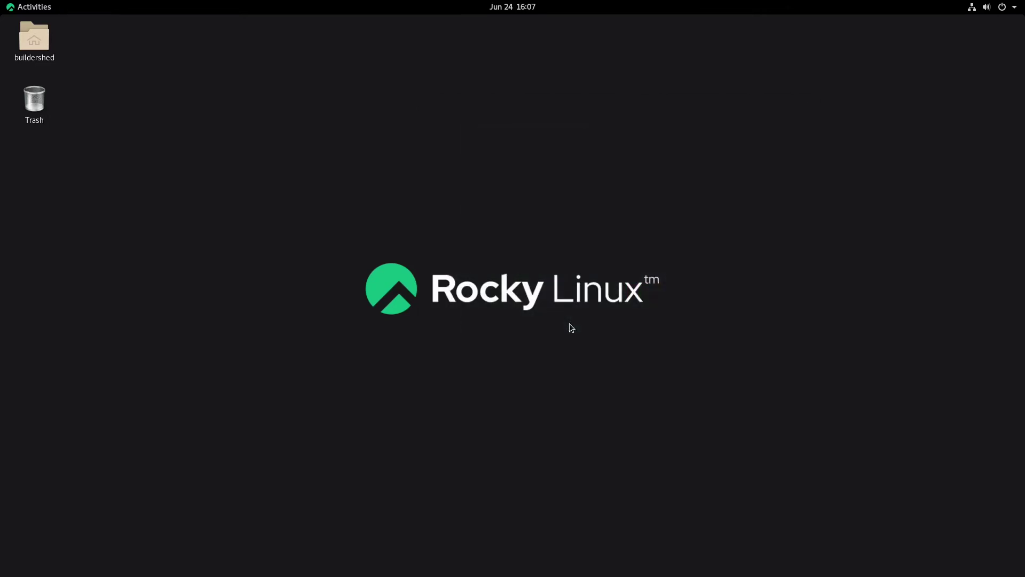
# Step: Launch a new Terminal from Activities and drag it to the screen centre
pyautogui.click(30, 6)
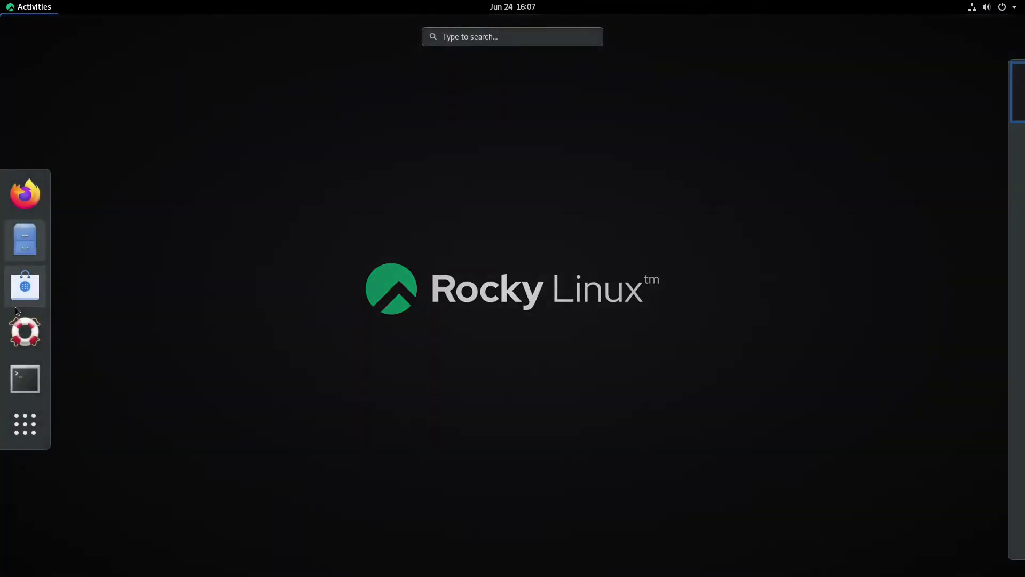
pyautogui.click(23, 377)
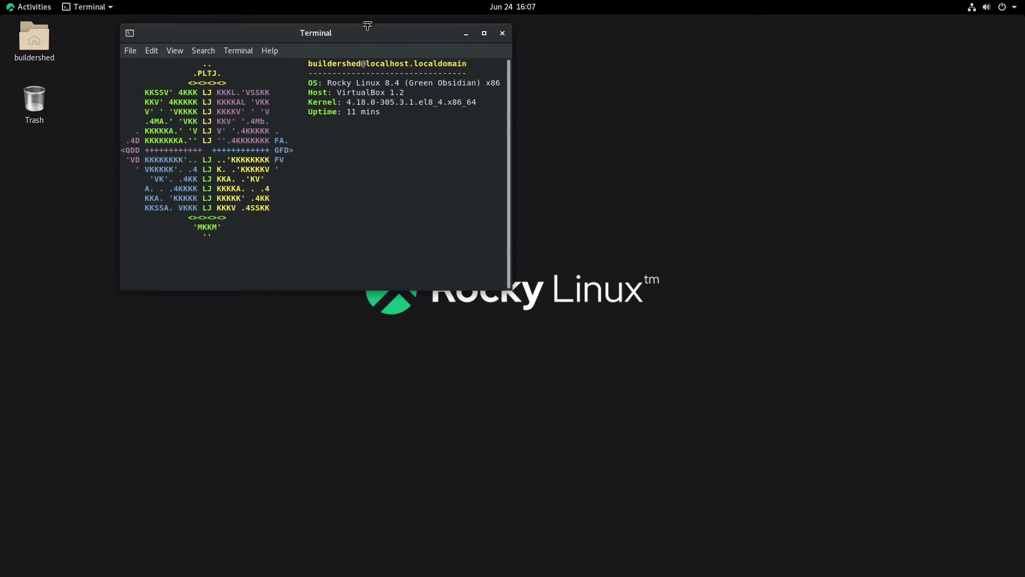
pyautogui.moveTo(369, 32); pyautogui.dragTo(621, 122)
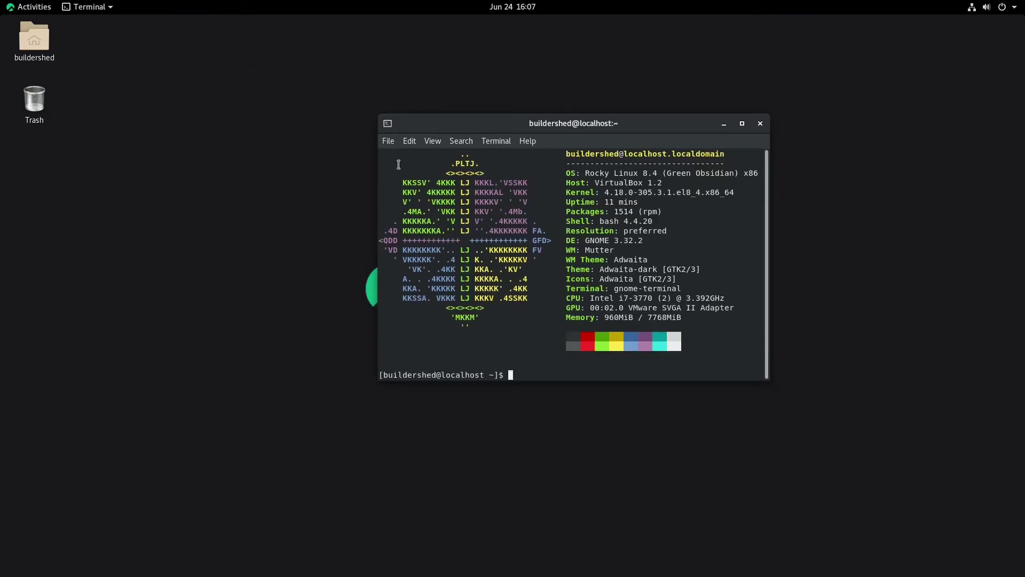
pyautogui.moveTo(378, 151); pyautogui.dragTo(457, 283)
pyautogui.click(450, 309)
# Step: Rerun neofetch --ascii_distro with the gentoo logo
pyautogui.press('Up')
pyautogui.press('Up')
pyautogui.press('Down')
pyautogui.press('Down')
pyautogui.hotkey('ctrl', 'shift', 'v')
pyautogui.press('BackSpace')
pyautogui.press('BackSpace')
pyautogui.press('BackSpace')
pyautogui.press('BackSpace')
pyautogui.press('BackSpace')
pyautogui.press('BackSpace')
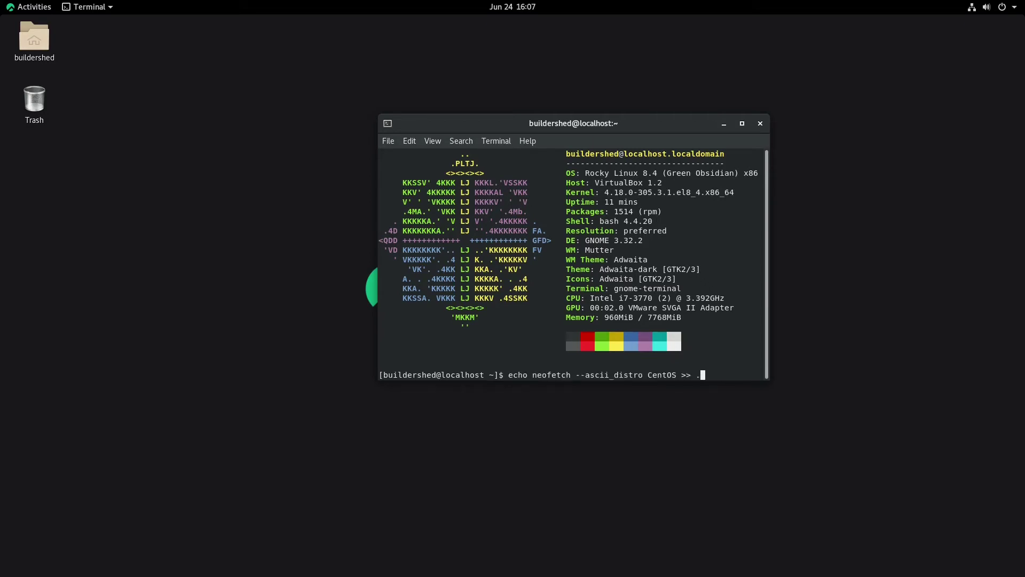
pyautogui.press('Up')
pyautogui.press('BackSpace')
pyautogui.press('BackSpace')
pyautogui.press('BackSpace')
pyautogui.press('BackSpace')
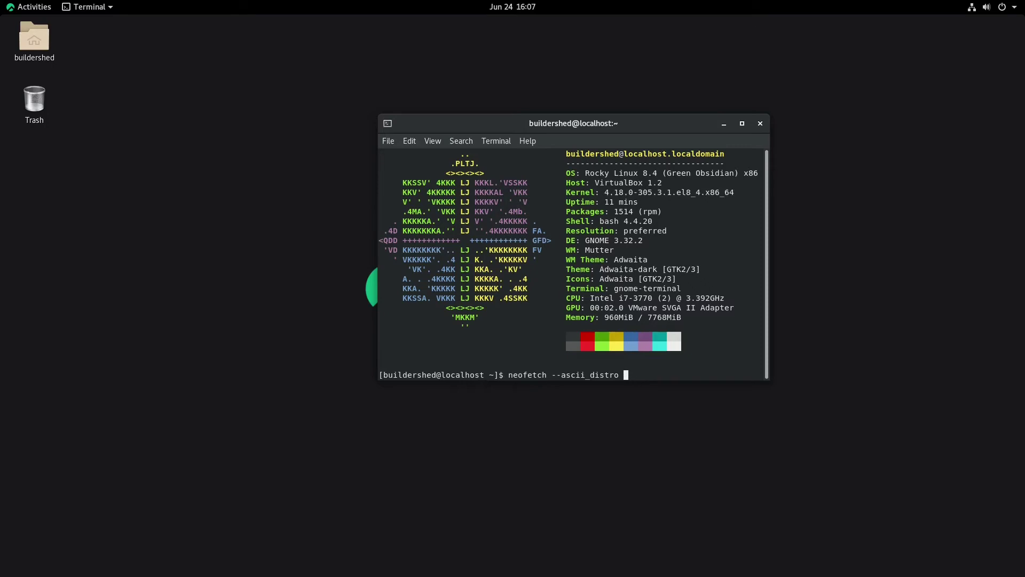
pyautogui.write('gentoo')
pyautogui.press('Return')
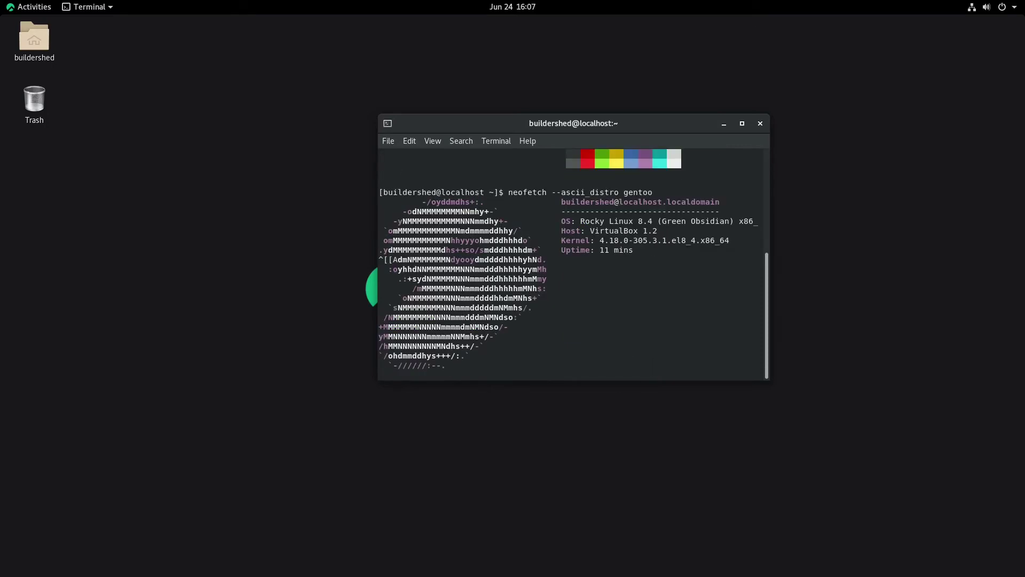
# Step: Preview the ubuntu and fedora neofetch logos
pyautogui.press('Up')
pyautogui.press('Up')
pyautogui.press('Down')
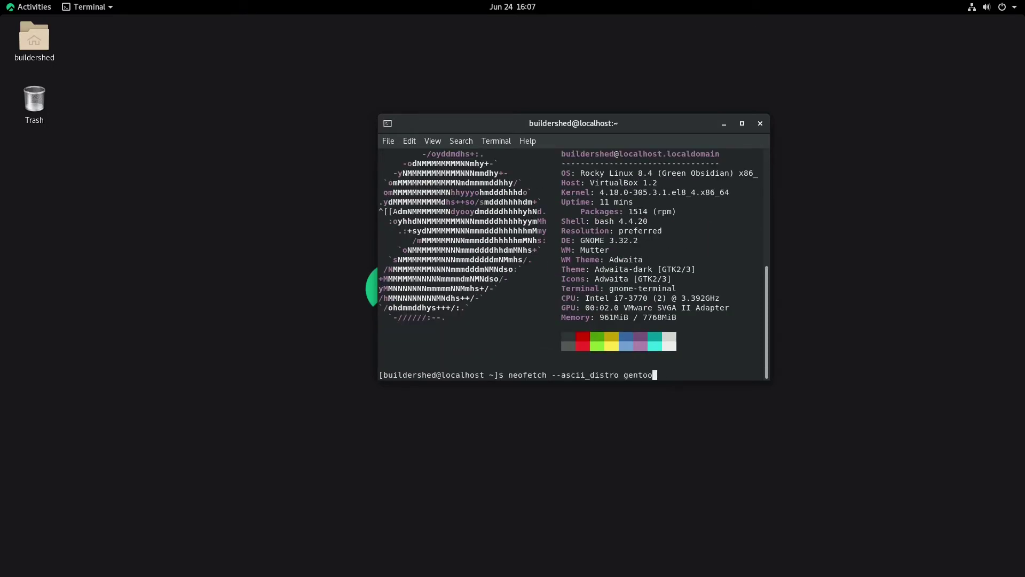
pyautogui.press('BackSpace')
pyautogui.press('BackSpace')
pyautogui.press('BackSpace')
pyautogui.press('BackSpace')
pyautogui.press('BackSpace')
pyautogui.press('BackSpace')
pyautogui.write('ubuntu')
pyautogui.press('Return')
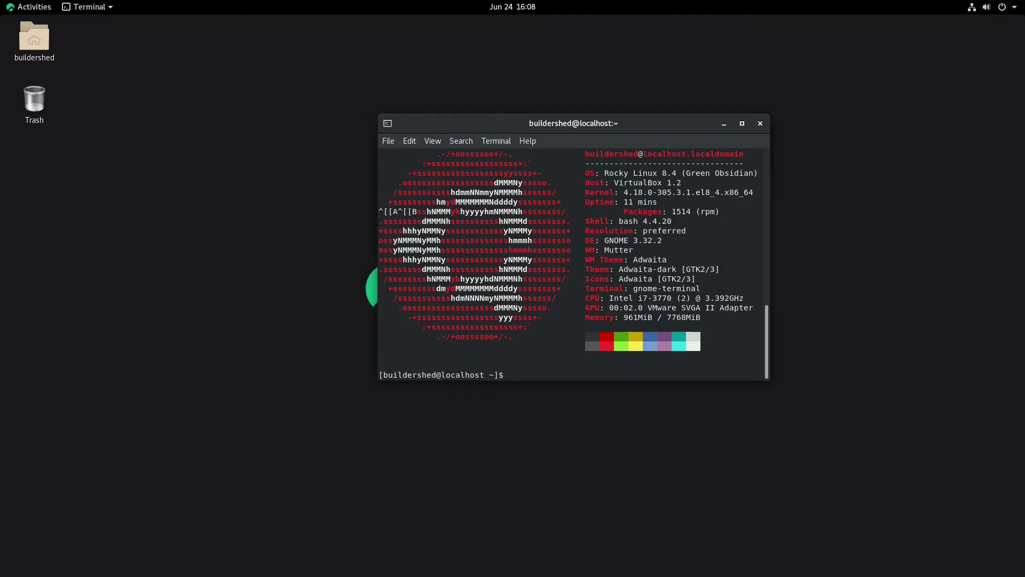
pyautogui.press('Up')
pyautogui.press('BackSpace')
pyautogui.press('BackSpace')
pyautogui.press('BackSpace')
pyautogui.press('BackSpace')
pyautogui.write('fedora')
pyautogui.press('Return')
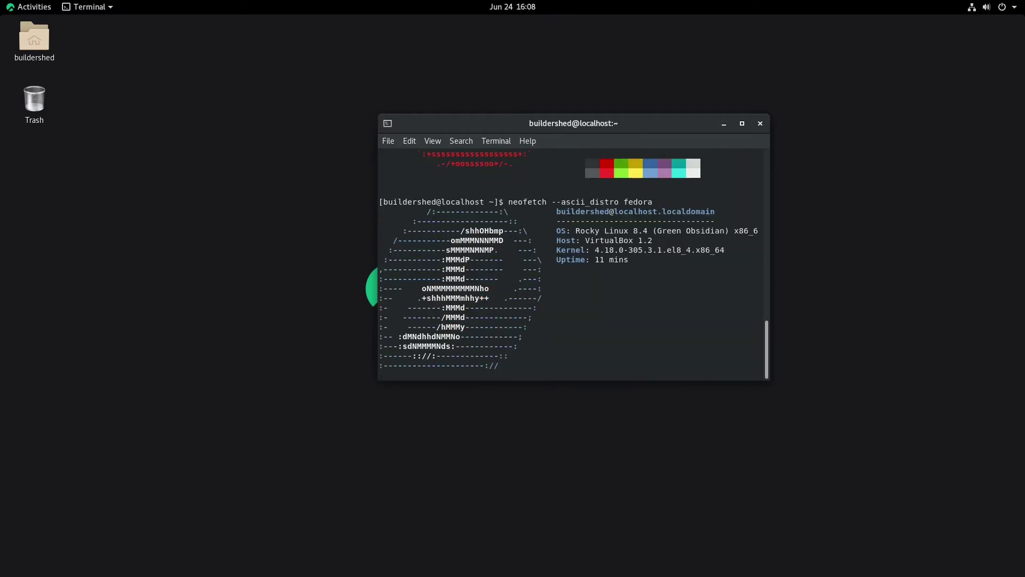
# Step: Preview the redhat, redhat-old and redhat_old neofetch logos
pyautogui.press('Up')
pyautogui.press('BackSpace')
pyautogui.press('BackSpace')
pyautogui.press('BackSpace')
pyautogui.press('BackSpace')
pyautogui.press('BackSpace')
pyautogui.press('BackSpace')
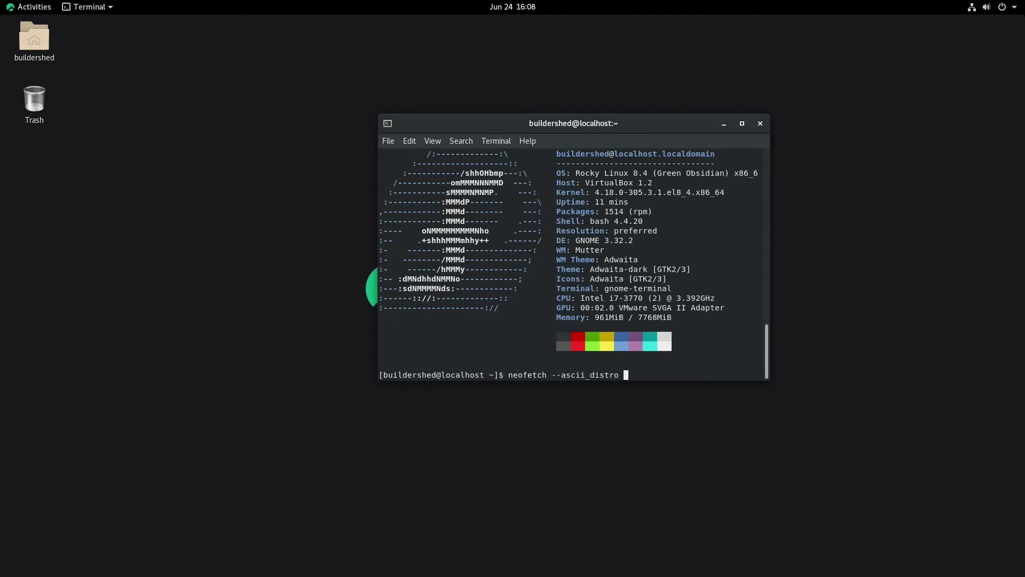
pyautogui.write('redhat')
pyautogui.press('Return')
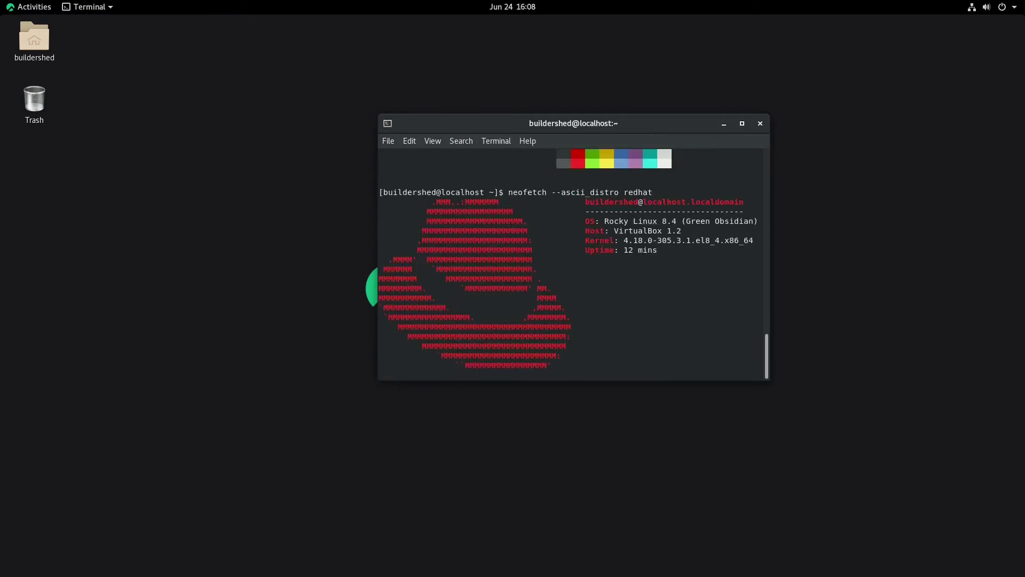
pyautogui.press('Up')
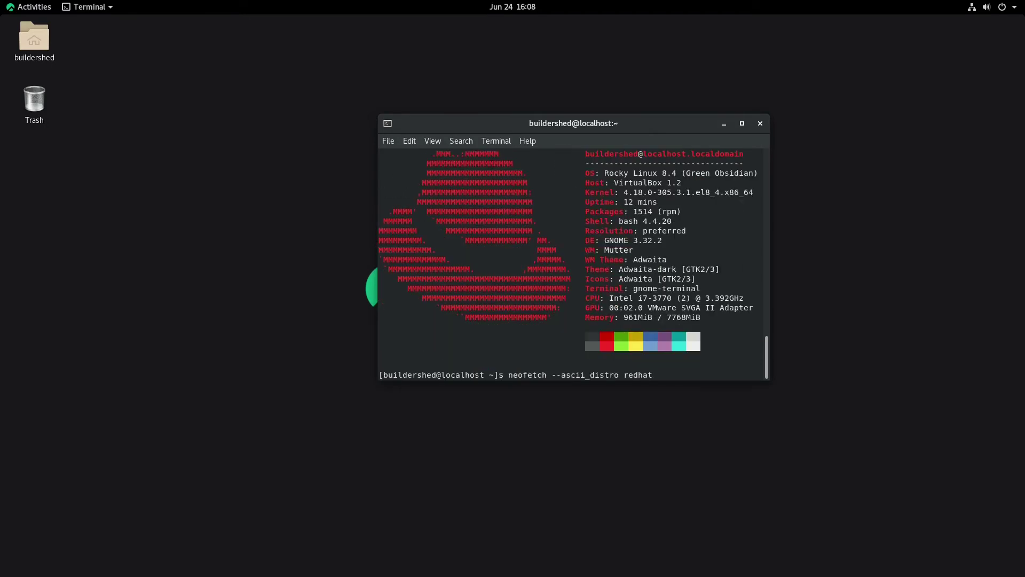
pyautogui.write('-old')
pyautogui.press('Return')
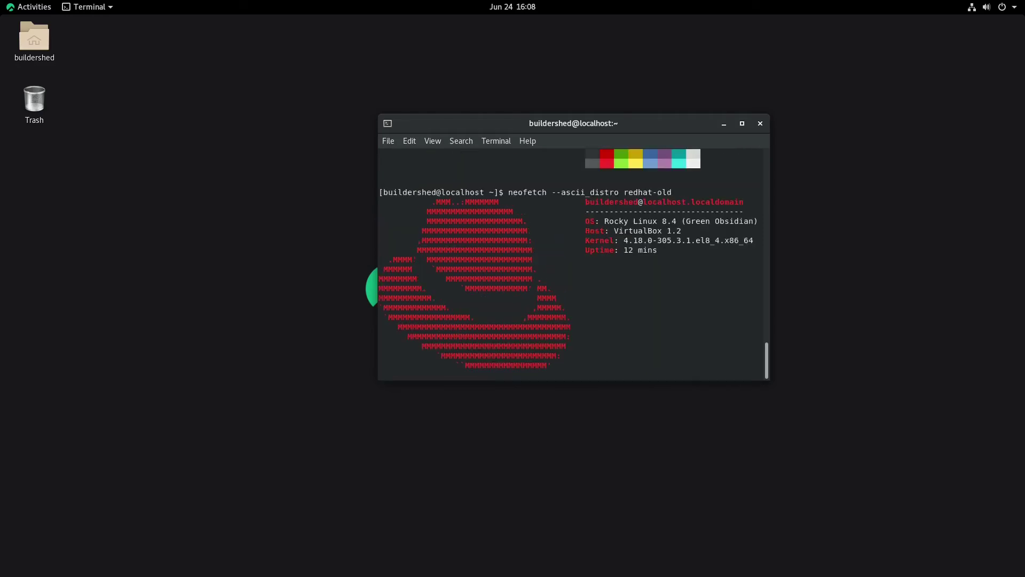
pyautogui.press('Up')
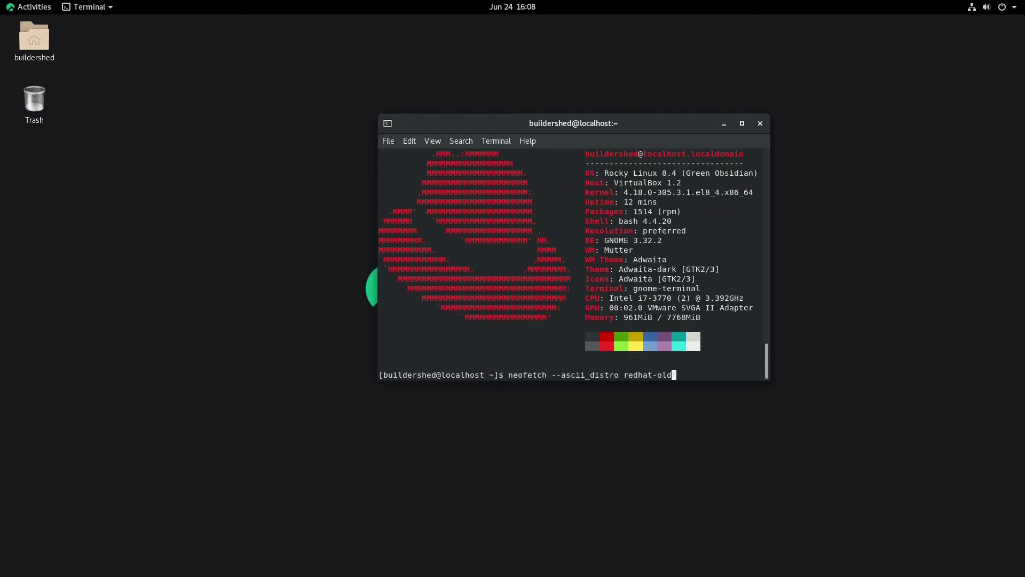
pyautogui.write('_old')
pyautogui.press('Return')
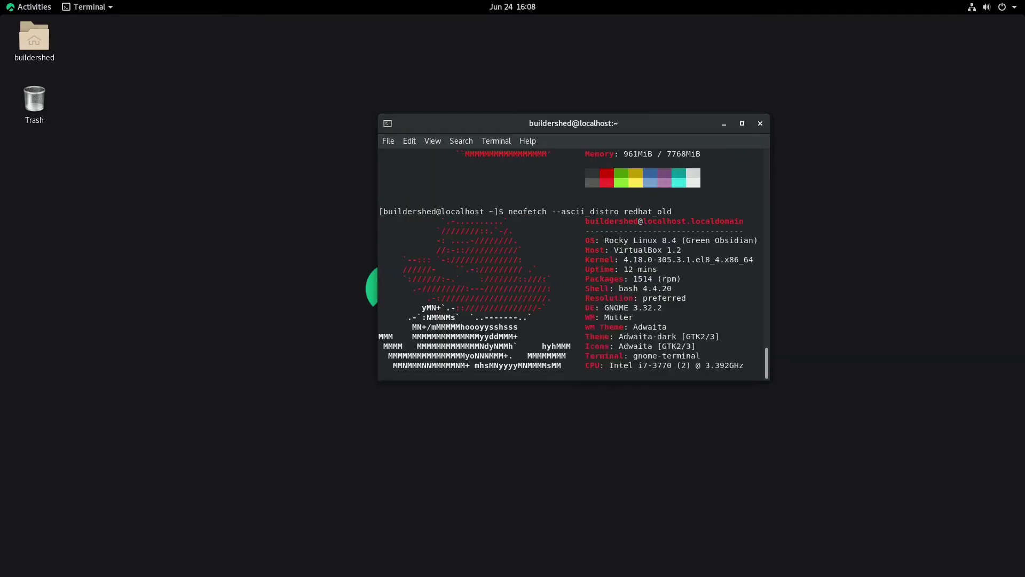
# Step: Preview the arch and arch_old neofetch logos
pyautogui.press('Up')
pyautogui.press('BackSpace')
pyautogui.press('BackSpace')
pyautogui.press('BackSpace')
pyautogui.press('BackSpace')
pyautogui.press('BackSpace')
pyautogui.press('BackSpace')
pyautogui.press('BackSpace')
pyautogui.press('BackSpace')
pyautogui.press('BackSpace')
pyautogui.press('BackSpace')
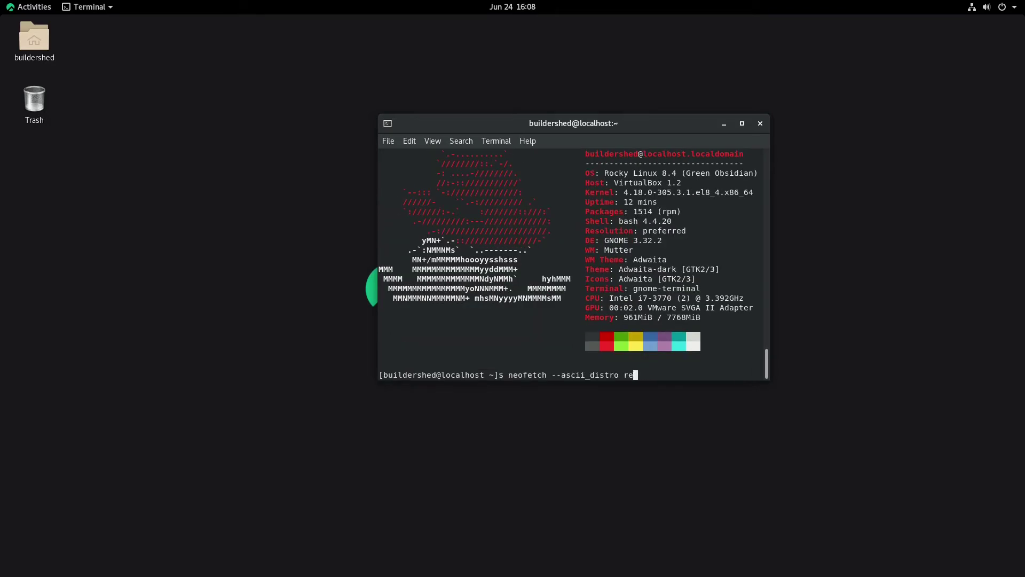
pyautogui.write('arch')
pyautogui.press('Return')
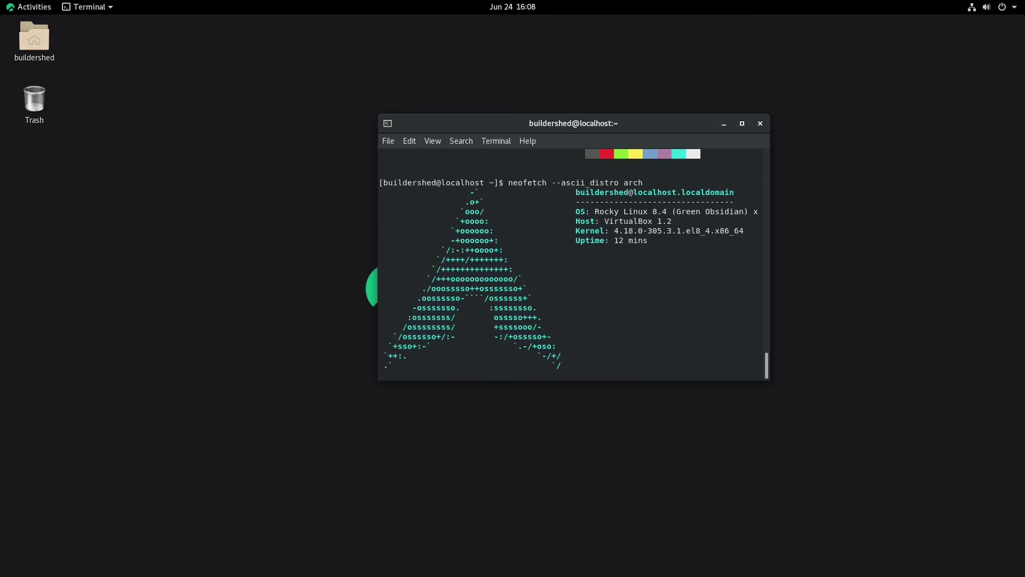
pyautogui.press('Up')
pyautogui.press('BackSpace')
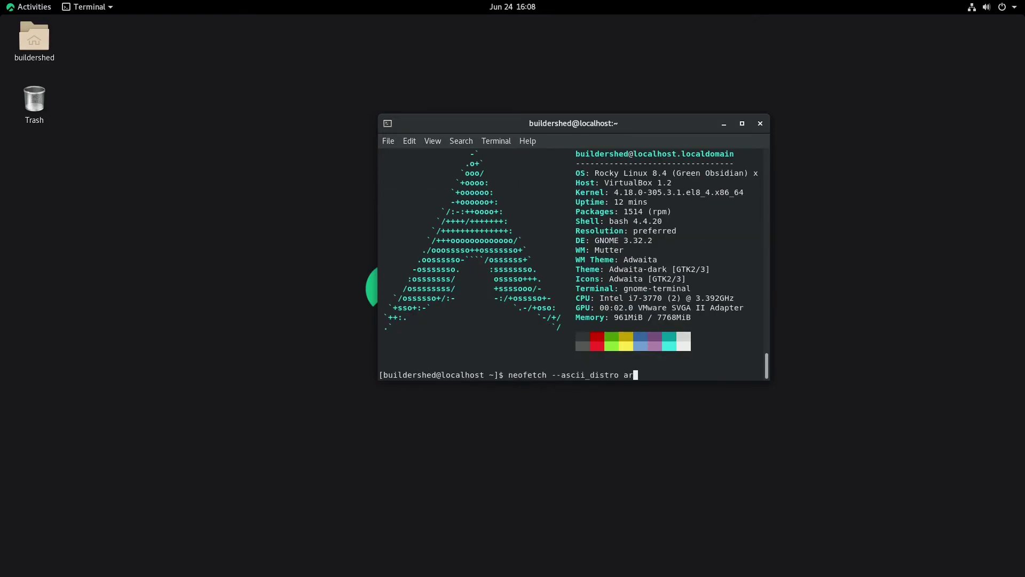
pyautogui.write('h_old')
pyautogui.press('Return')
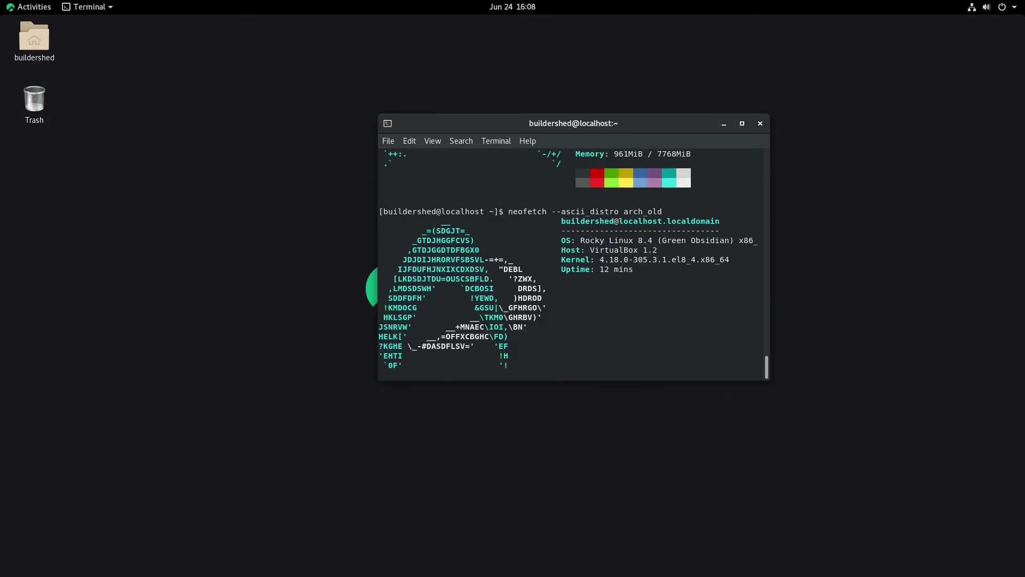
# Step: Preview the ubuntu_old neofetch logo, then exit the terminal
pyautogui.press('Up')
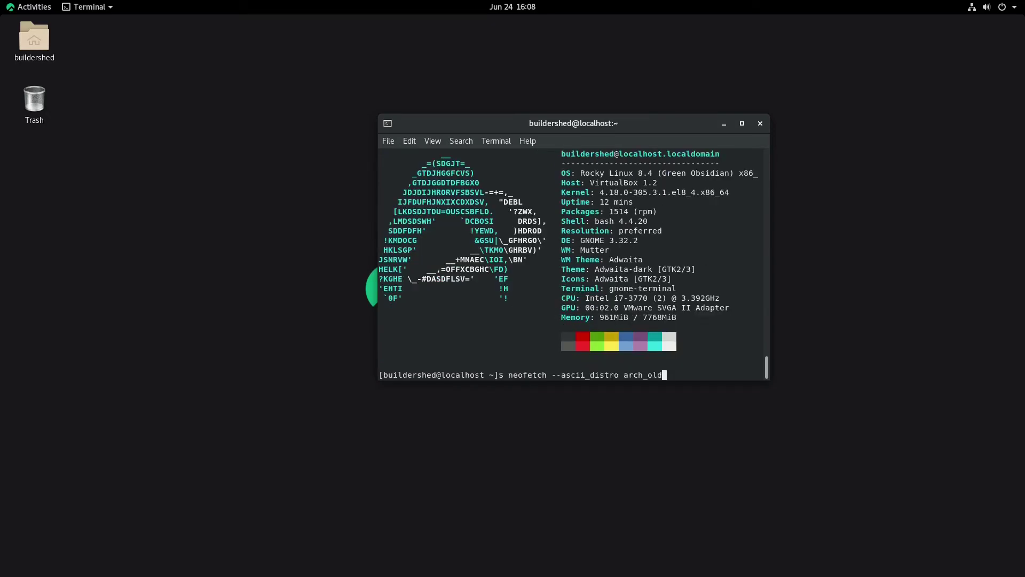
pyautogui.press('BackSpace')
pyautogui.press('BackSpace')
pyautogui.press('BackSpace')
pyautogui.press('BackSpace')
pyautogui.press('BackSpace')
pyautogui.press('BackSpace')
pyautogui.press('BackSpace')
pyautogui.press('BackSpace')
pyautogui.write('ubuntu_old')
pyautogui.press('Return')
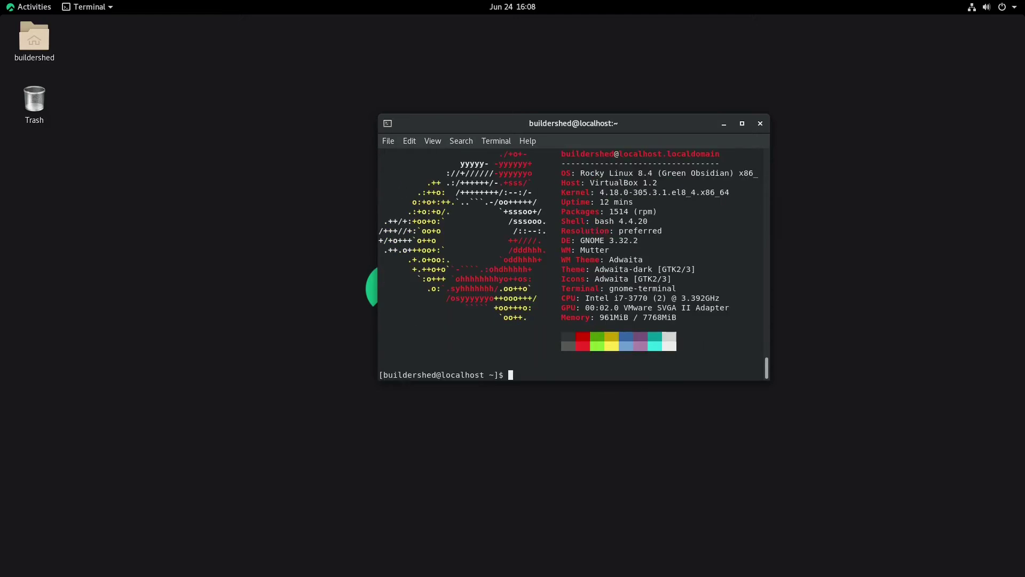
pyautogui.write('exit')
pyautogui.press('Return')
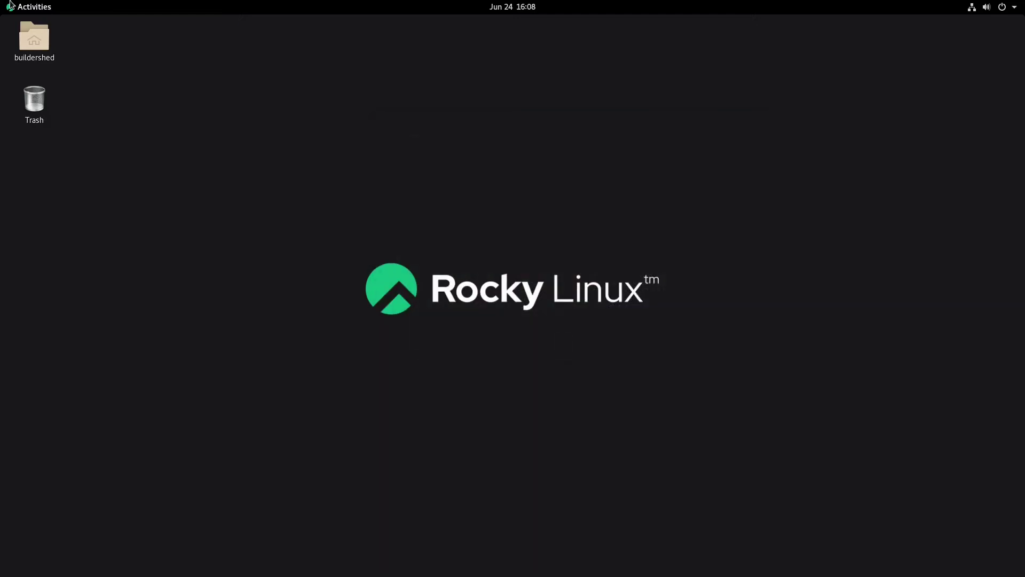
# Step: Search the application grid for tweaks and launch GNOME Tweaks
pyautogui.click(32, 7)
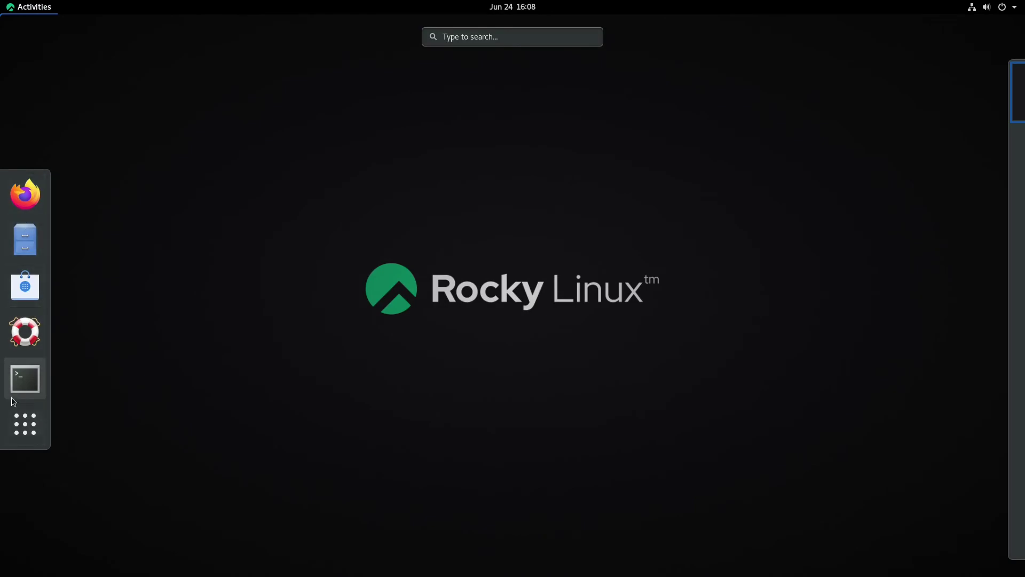
pyautogui.click(25, 424)
pyautogui.click(522, 39)
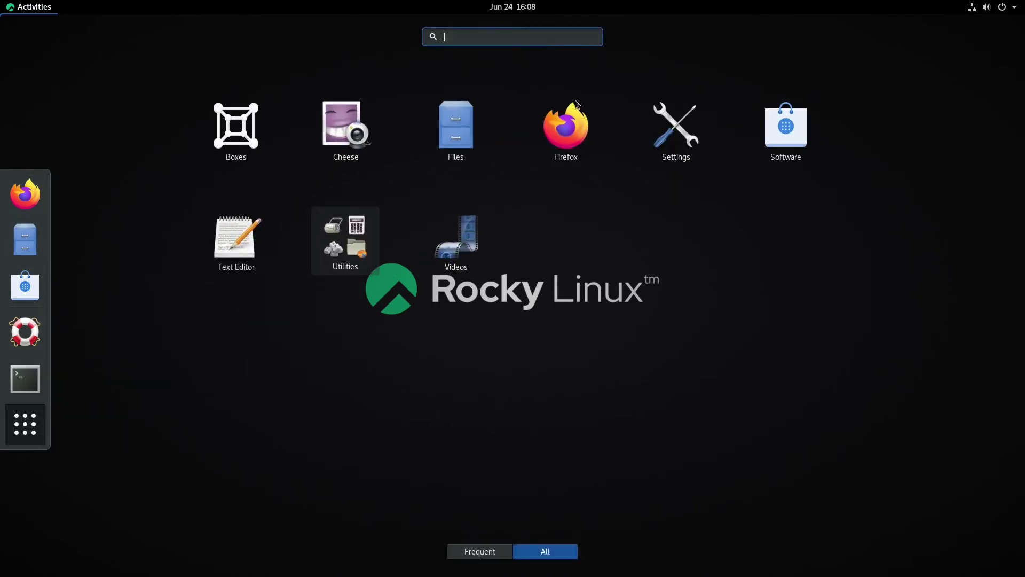
pyautogui.click(354, 250)
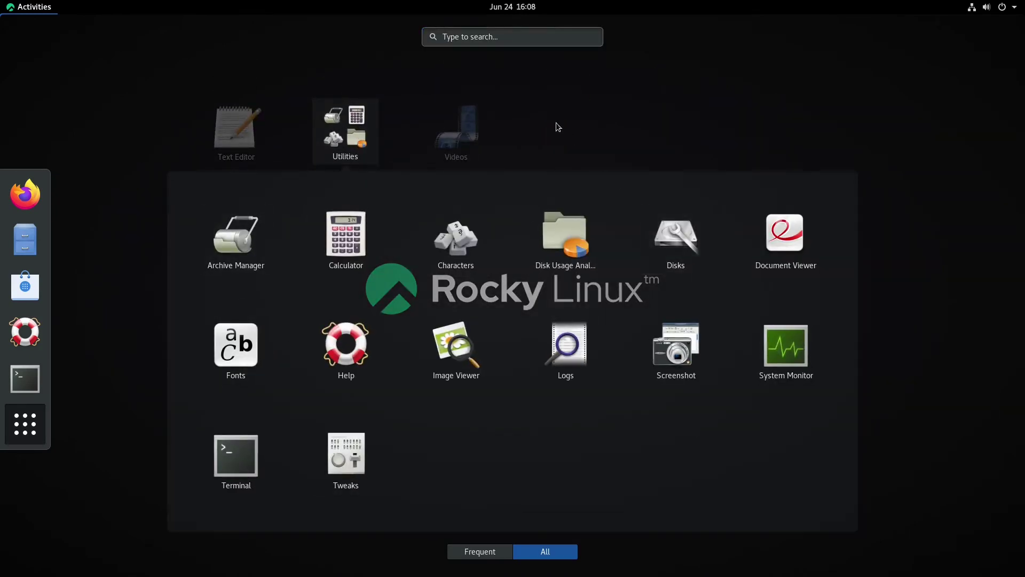
pyautogui.click(495, 48)
pyautogui.click(497, 39)
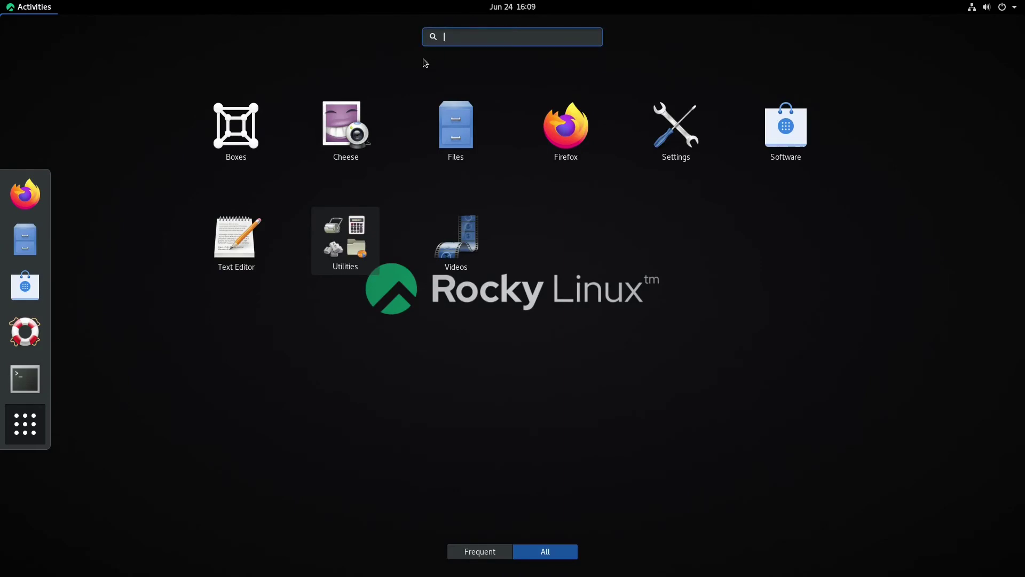
pyautogui.write('tweaks')
pyautogui.press('Return')
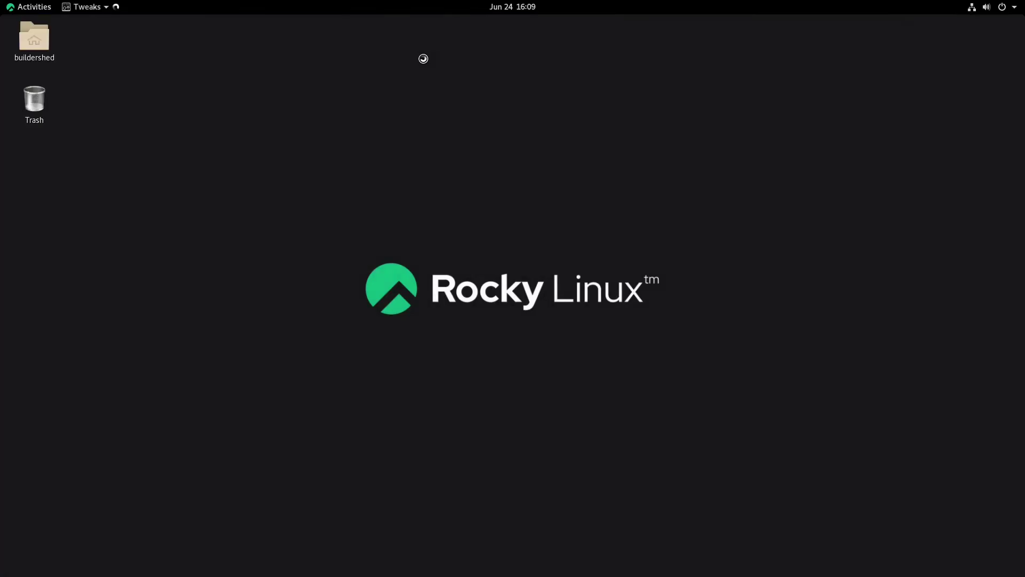
# Step: Centre the Tweaks window and switch it to the Extensions page
pyautogui.press('super')
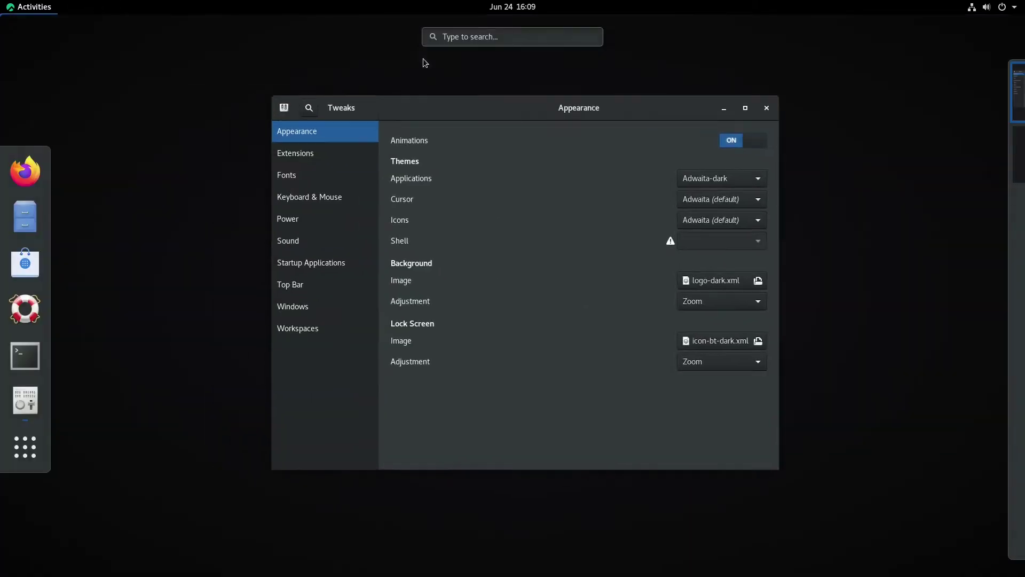
pyautogui.press('super')
pyautogui.press('super')
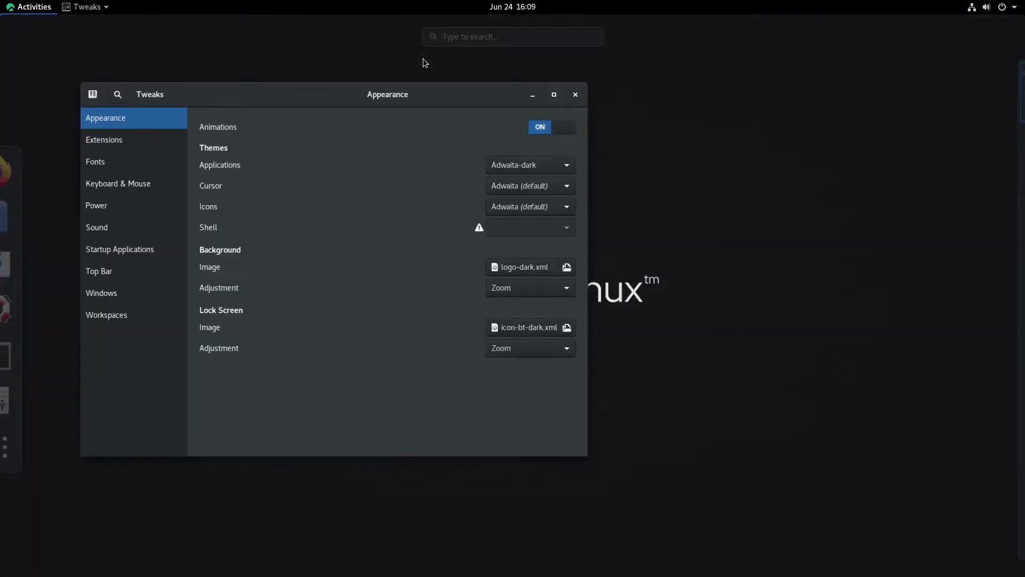
pyautogui.write('tweak')
pyautogui.press('Escape')
pyautogui.press('super')
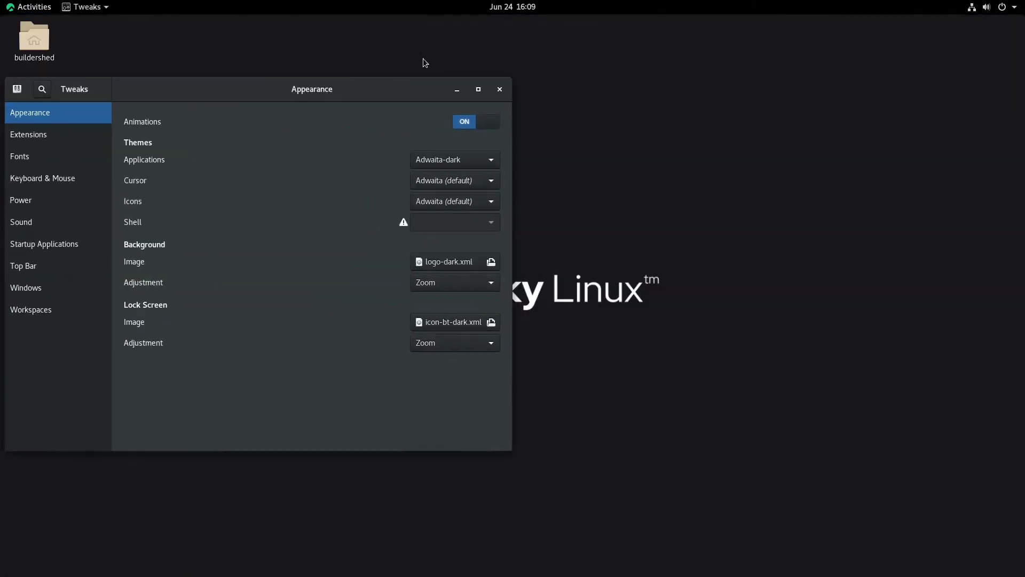
pyautogui.moveTo(322, 99); pyautogui.dragTo(544, 143)
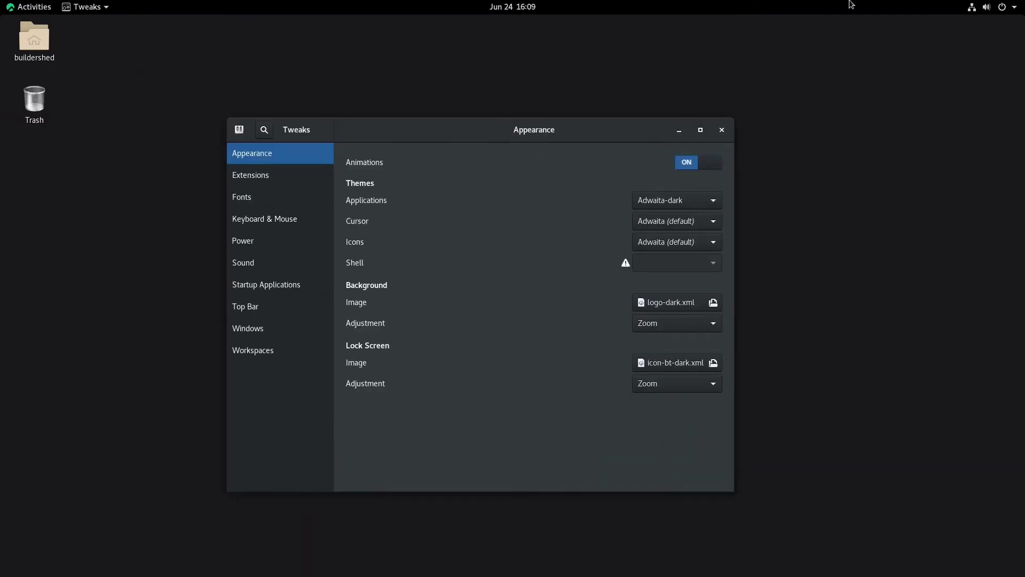
pyautogui.click(275, 175)
pyautogui.moveTo(401, 123)
pyautogui.mouseDown()
pyautogui.moveTo(453, 134)
pyautogui.moveTo(421, 122)
pyautogui.mouseUp()
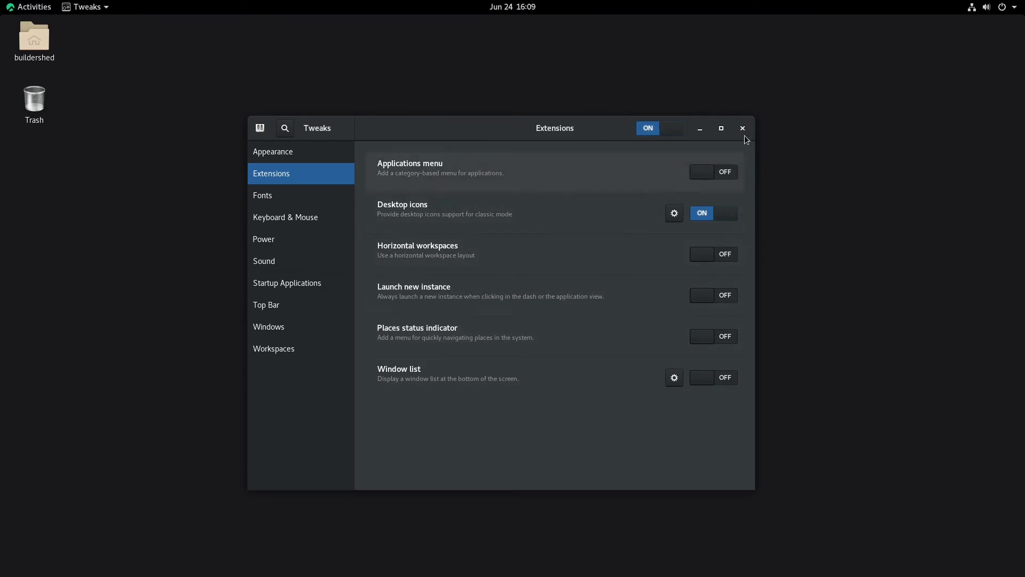
# Step: Launch Firefox from the Activities dash
pyautogui.click(46, 5)
pyautogui.click(46, 5)
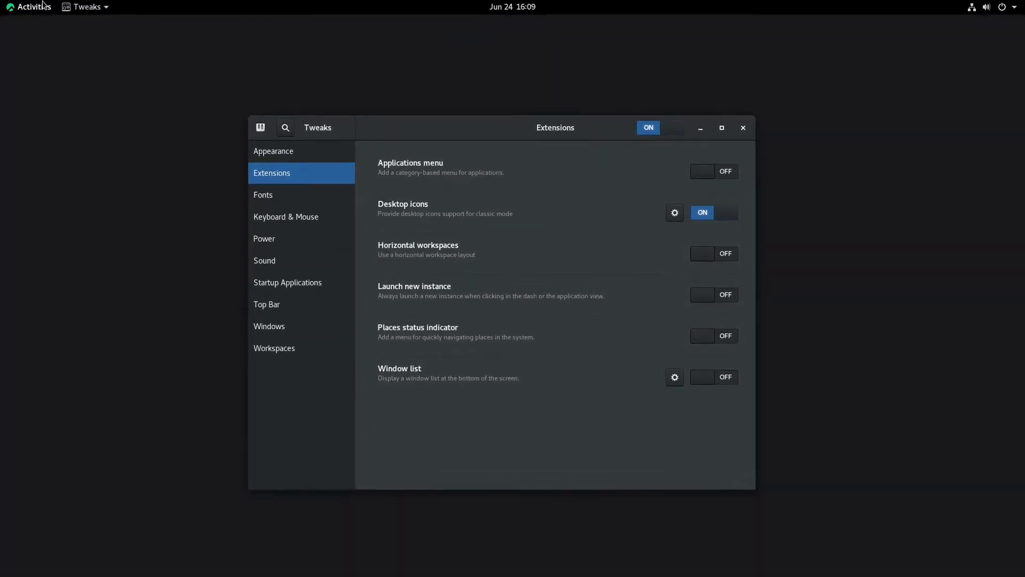
pyautogui.click(38, 7)
pyautogui.click(21, 167)
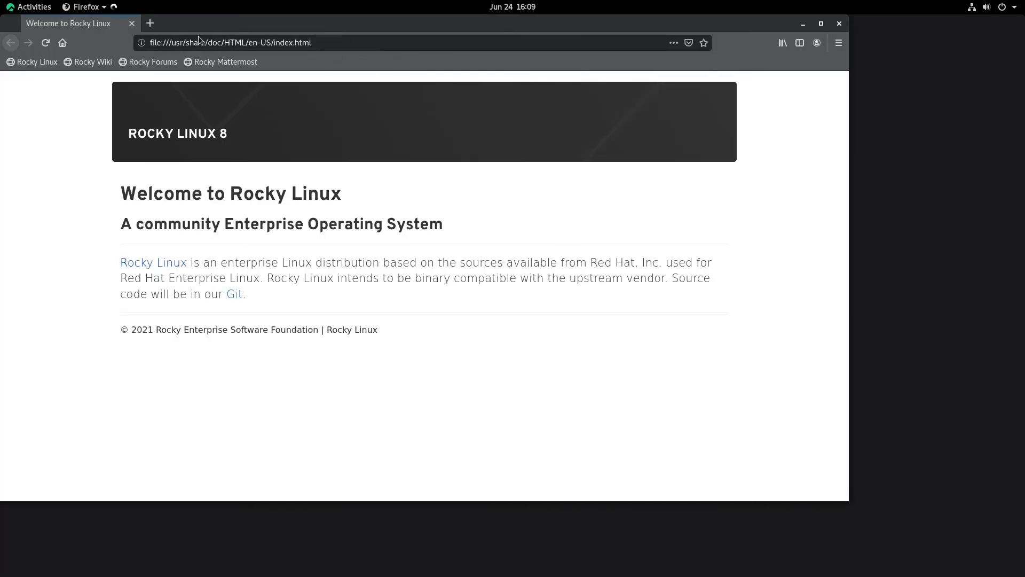
# Step: In a new tab, search 'gnome windows 7 theme' and open the Gnome-look.org result
pyautogui.click(150, 24)
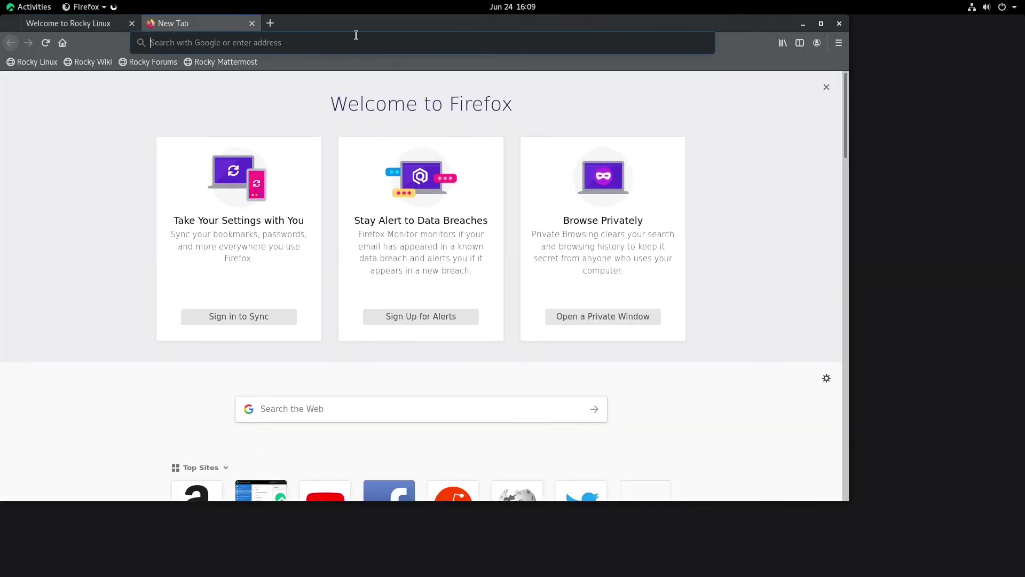
pyautogui.click(348, 40)
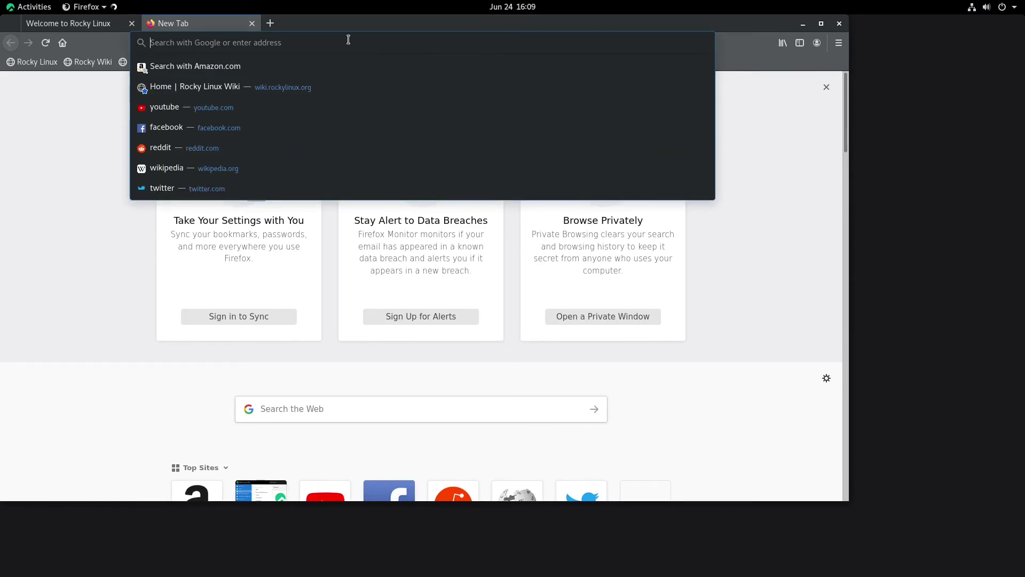
pyautogui.write('gnome windows')
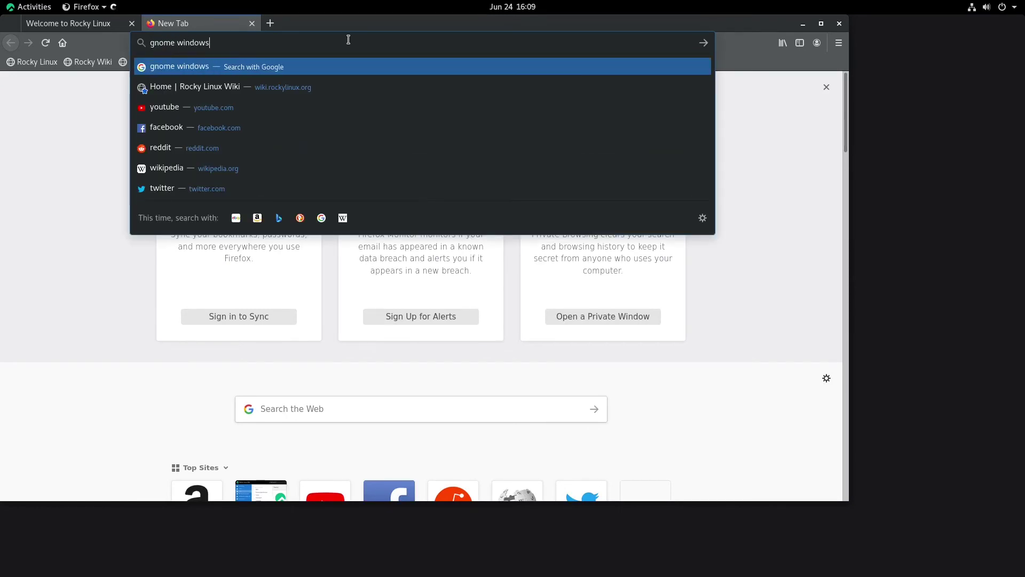
pyautogui.write(' 1')
pyautogui.press('BackSpace')
pyautogui.write('x')
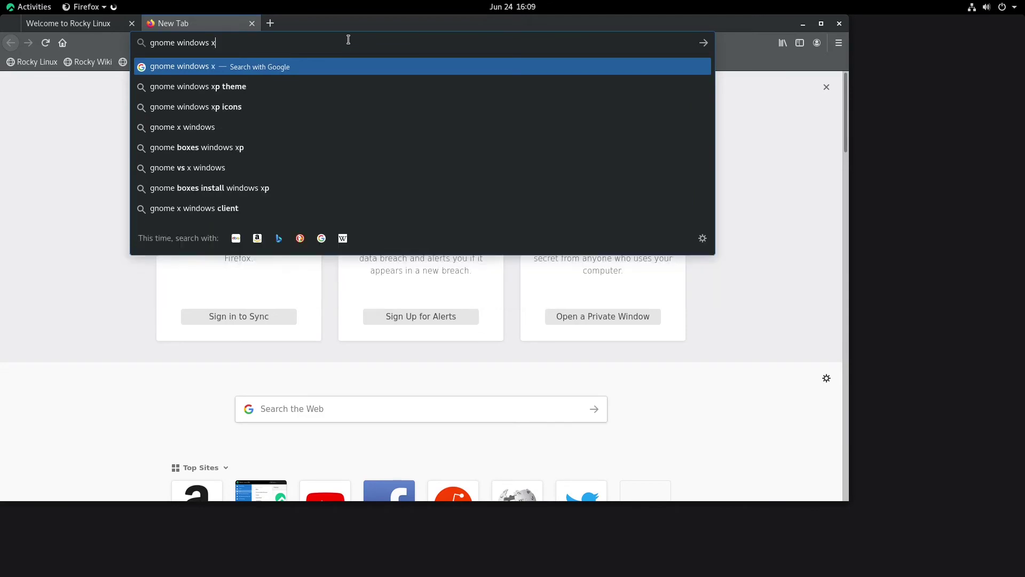
pyautogui.press('BackSpace')
pyautogui.write('7 th')
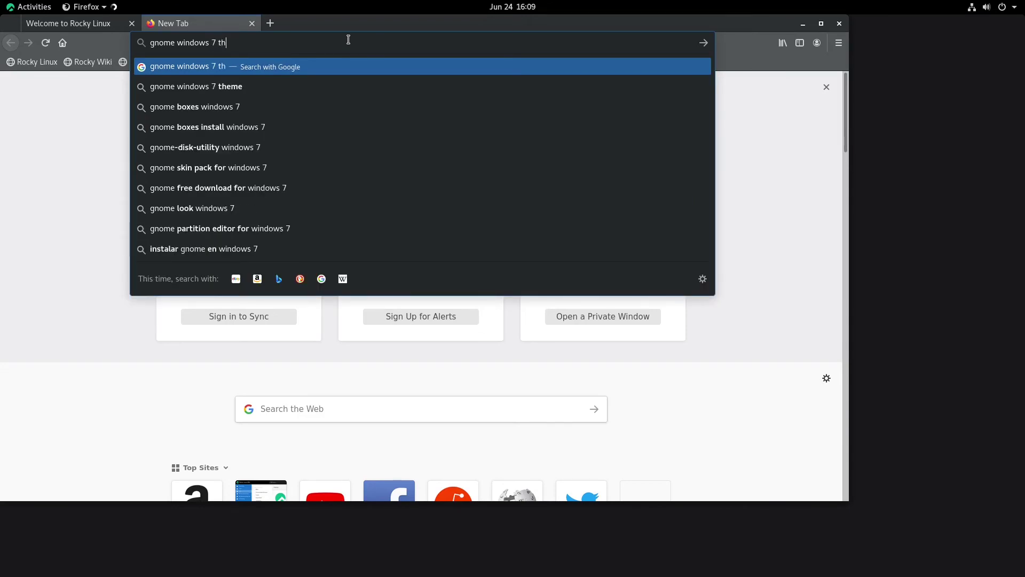
pyautogui.write('eme')
pyautogui.press('Return')
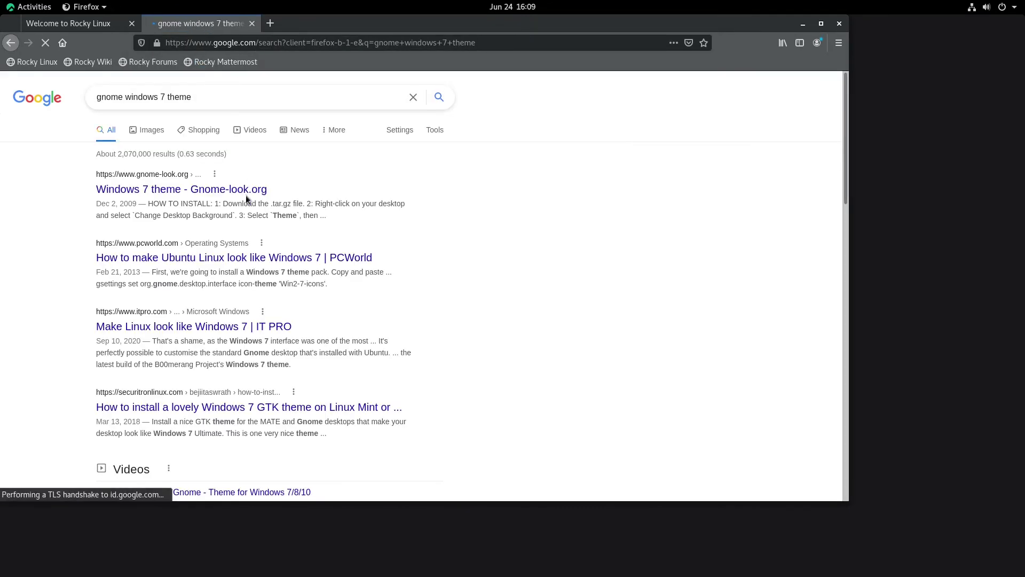
pyautogui.click(227, 189)
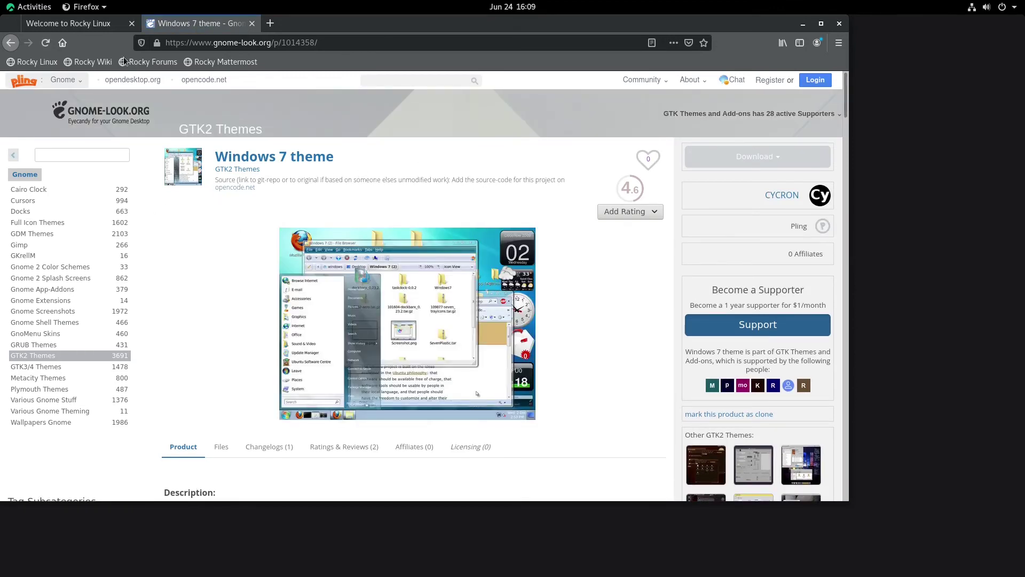
# Step: Return to the Google results and open the FOSS Post article on Windows-like Linux themes
pyautogui.click(11, 41)
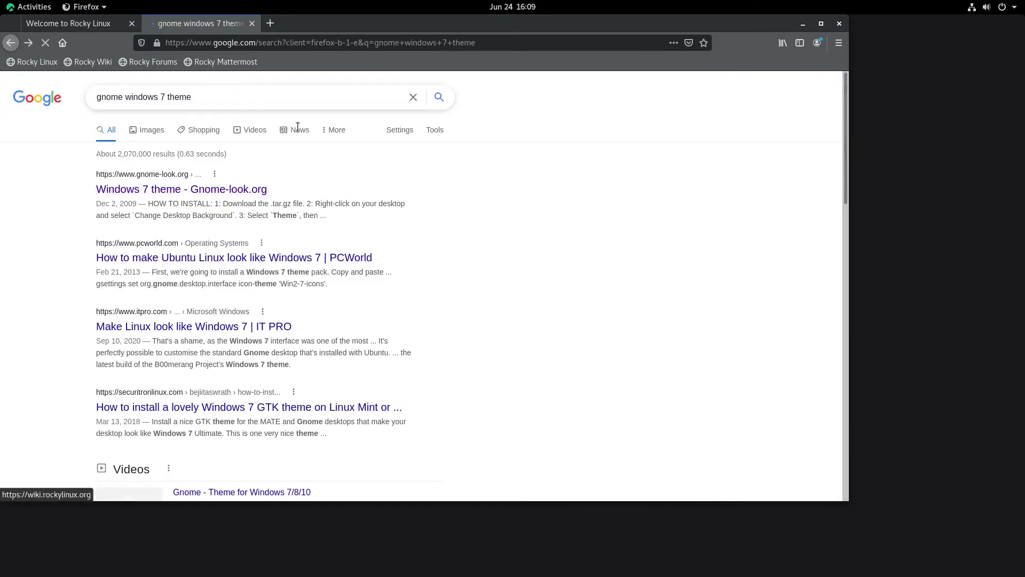
pyautogui.scroll(-10, 367, 162)
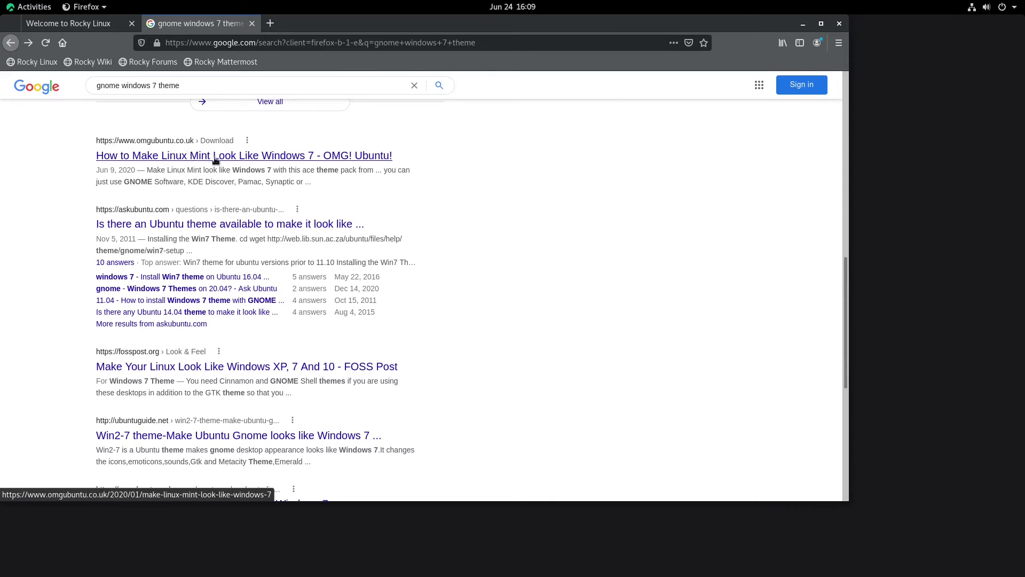
pyautogui.scroll(-3, 220, 159)
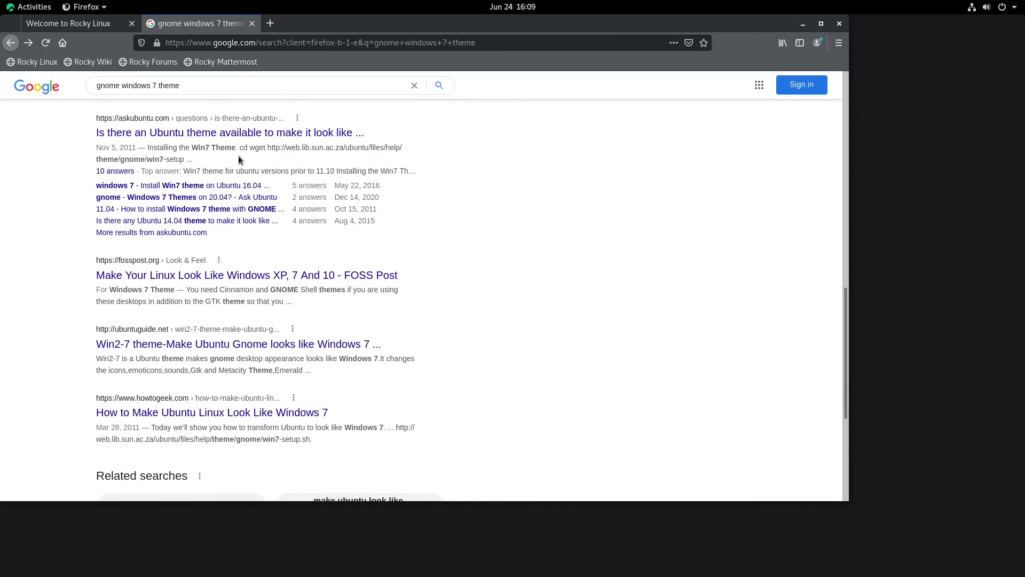
pyautogui.click(227, 277)
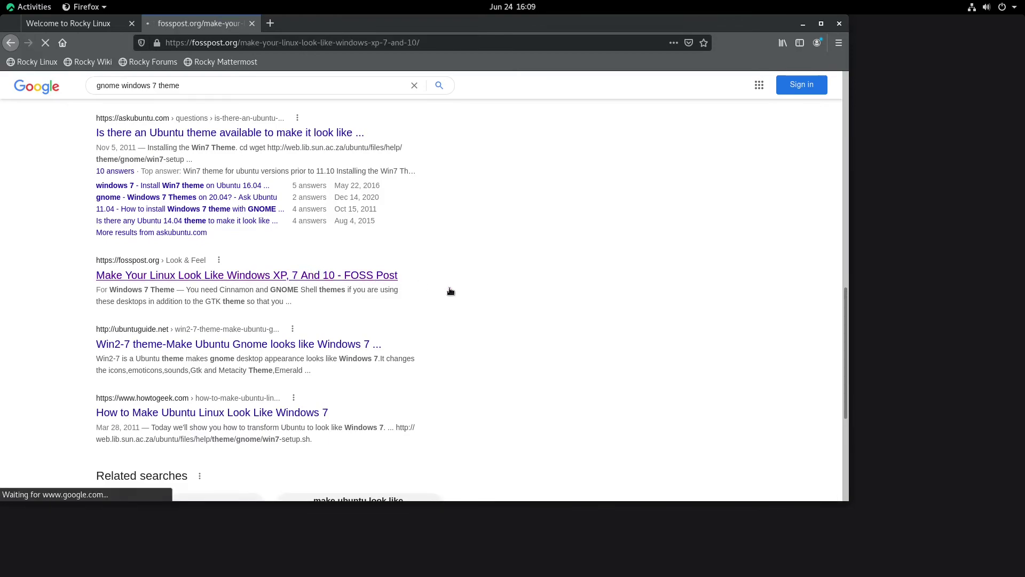
# Step: Start downloading the Windows XP theme archive, then cancel the download dialog
pyautogui.scroll(-14, 484, 278)
pyautogui.scroll(-14, 361, 251)
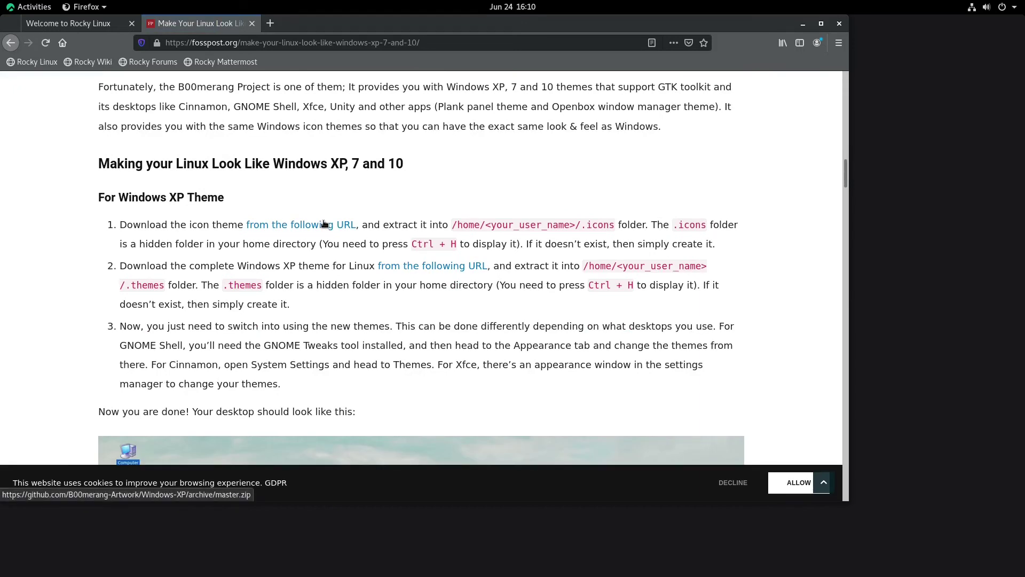
pyautogui.click(324, 225)
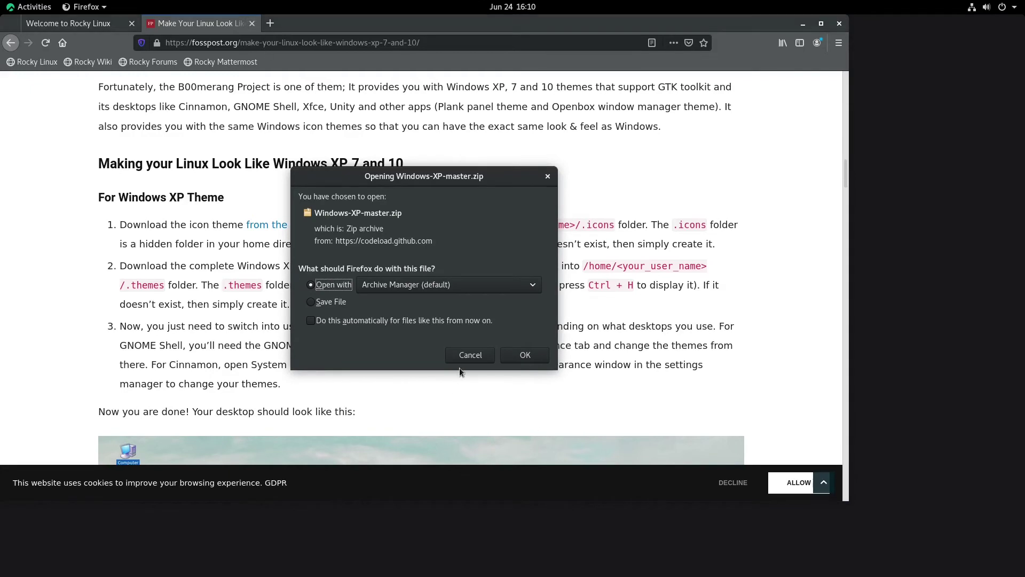
pyautogui.click(464, 360)
# Step: Search the web for 'b00merang' and open the b00merang desktop themes page
pyautogui.click(237, 42)
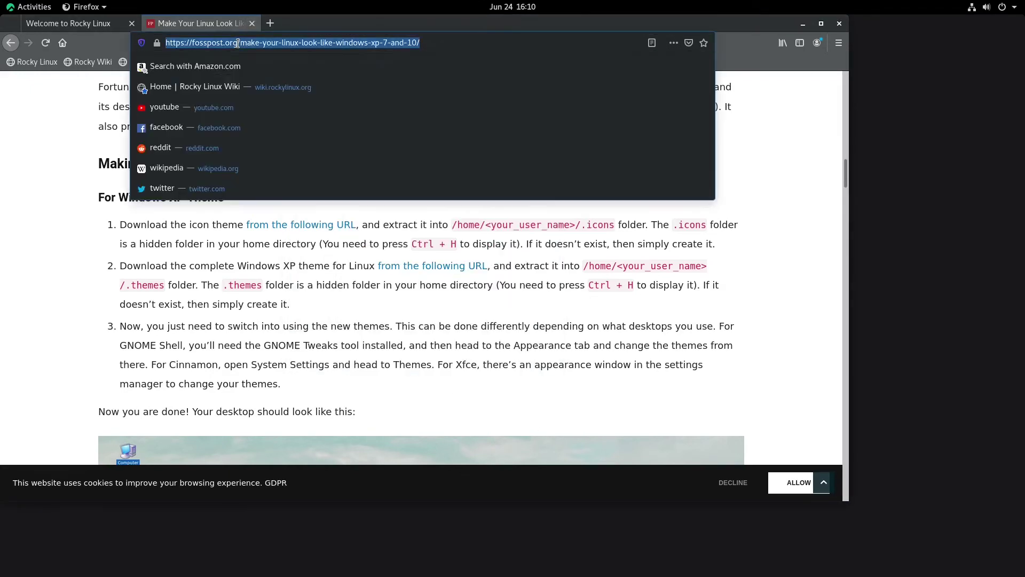
pyautogui.write('b00merang')
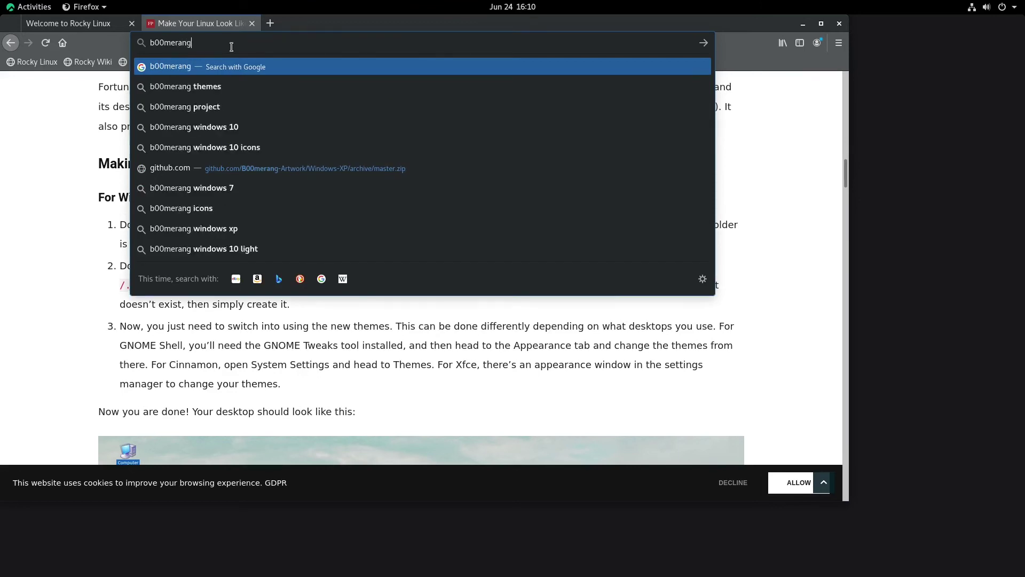
pyautogui.press('Return')
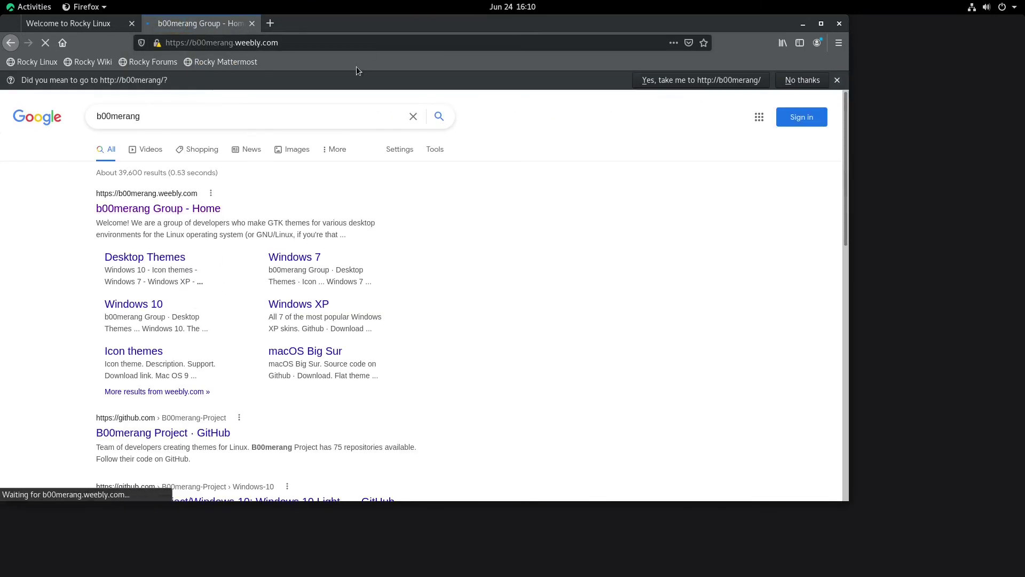
pyautogui.scroll(-5, 480, 142)
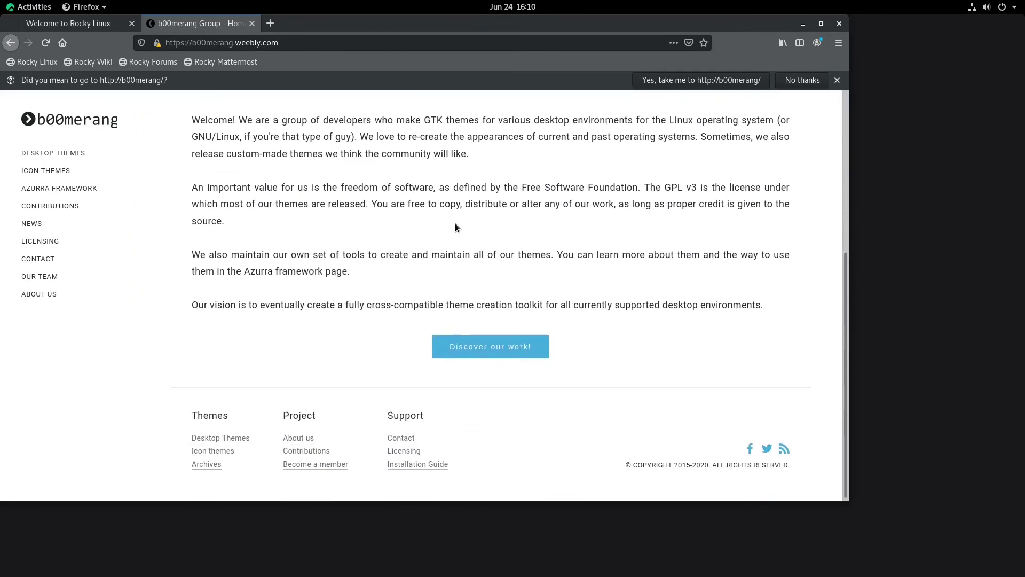
pyautogui.click(62, 154)
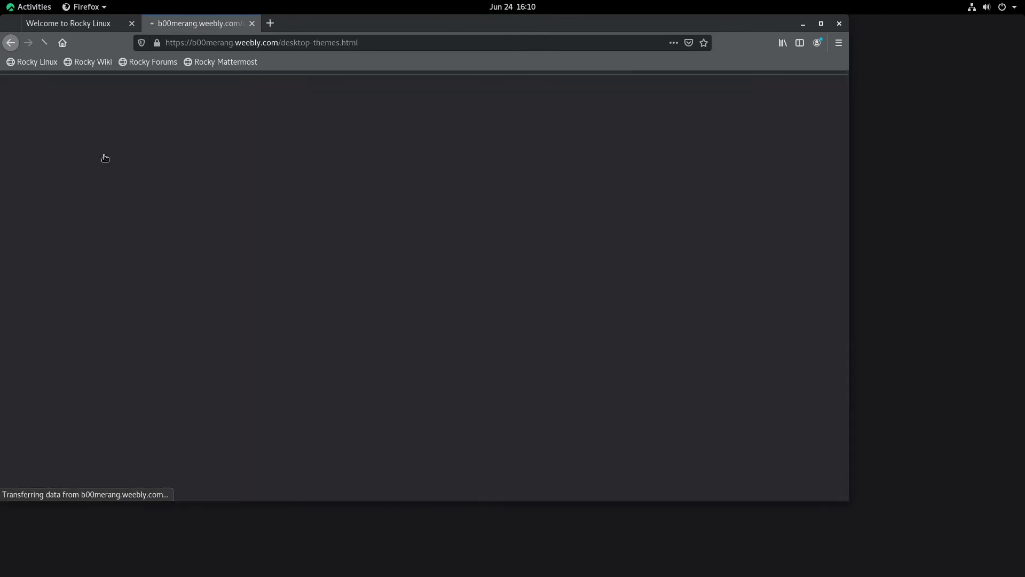
# Step: Browse the desktop themes and open the Windows 7 theme page
pyautogui.scroll(-6, 657, 288)
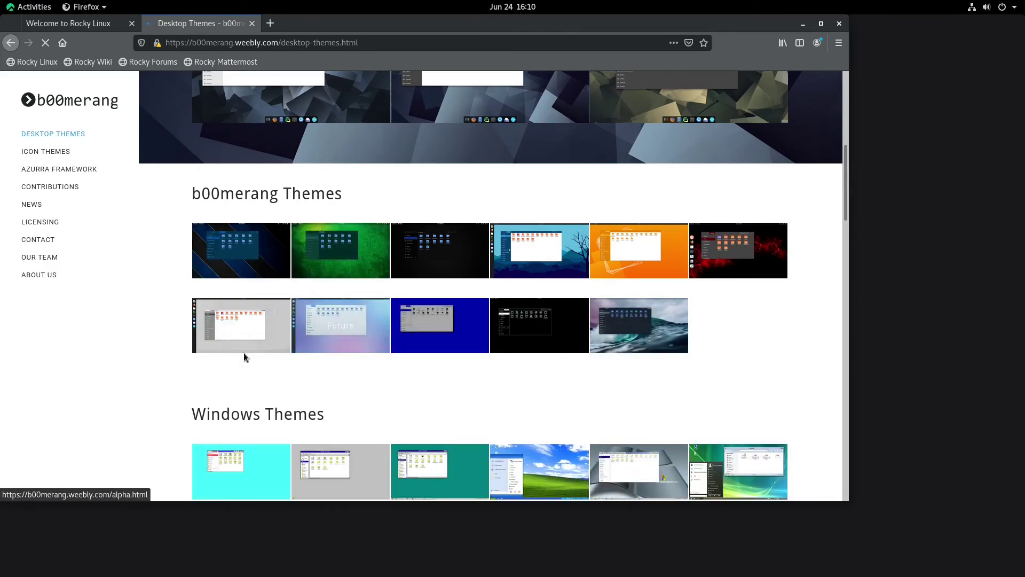
pyautogui.scroll(-3, 582, 408)
pyautogui.scroll(-2, 584, 407)
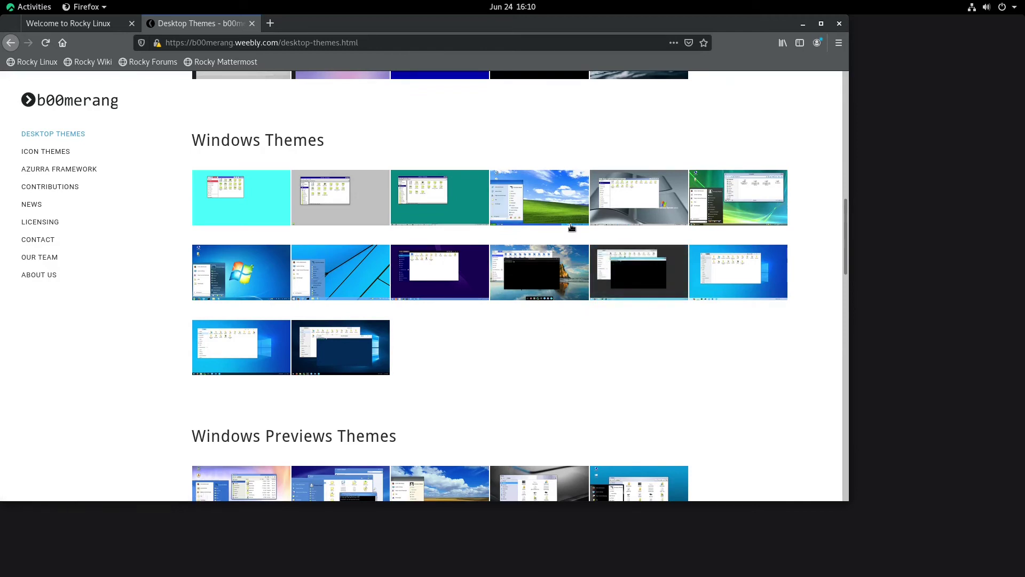
pyautogui.scroll(-2, 691, 299)
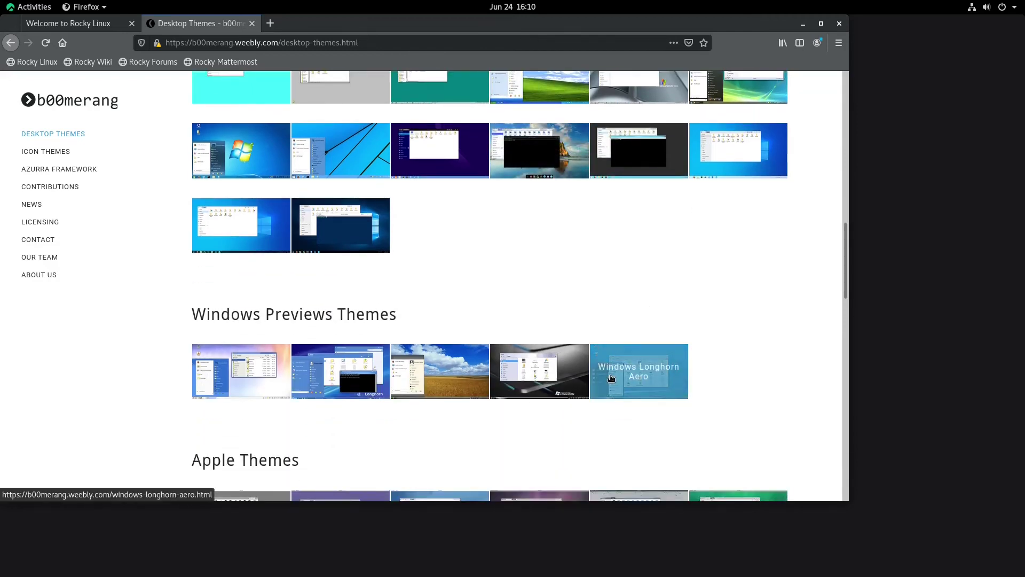
pyautogui.scroll(1, 524, 232)
pyautogui.scroll(1, 525, 233)
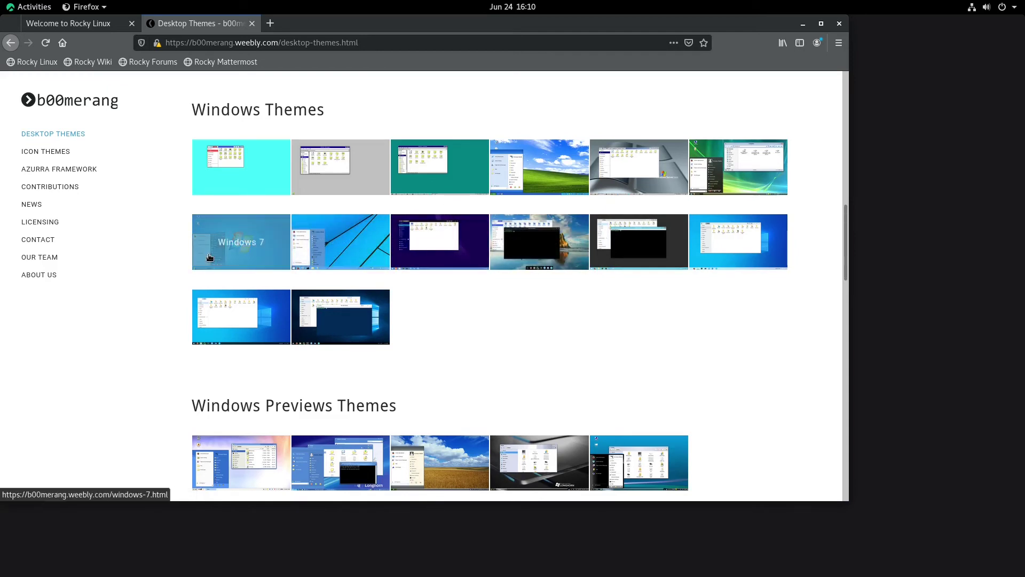
pyautogui.click(235, 243)
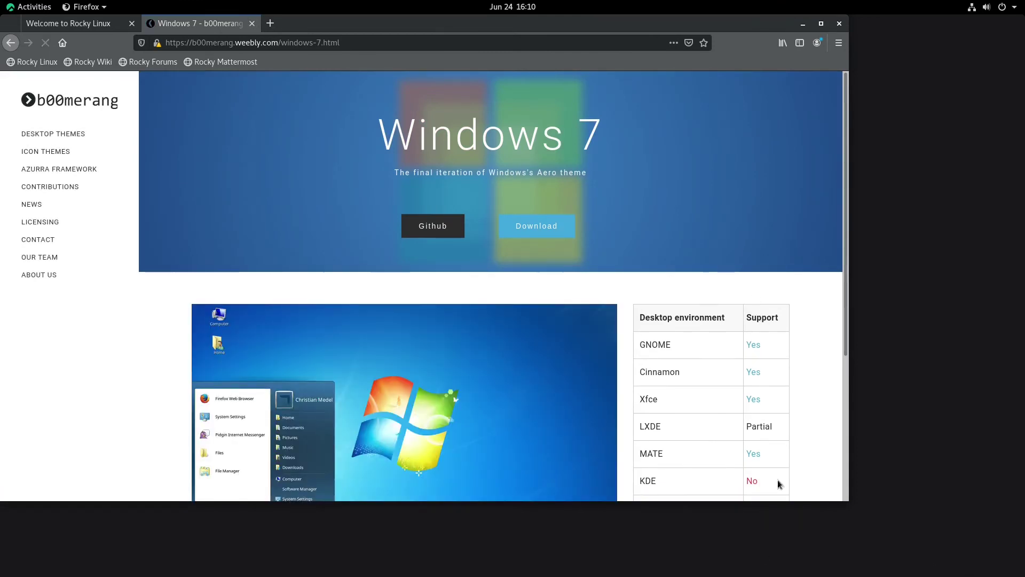
pyautogui.scroll(-3, 710, 427)
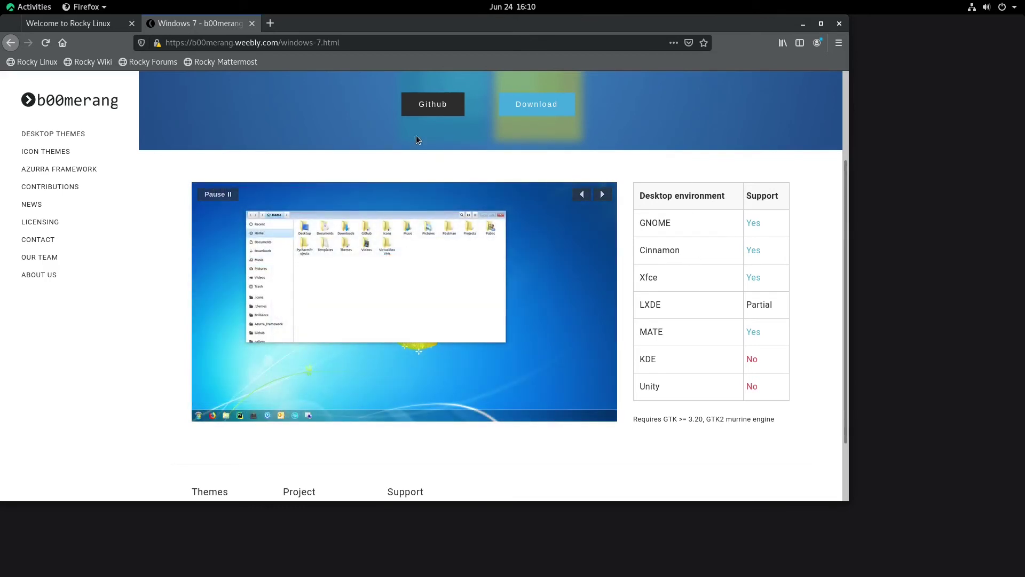
pyautogui.scroll(3, 523, 144)
# Step: Try downloading the theme's 2.1.zip file from the pling Aero page's external link
pyautogui.click(518, 222)
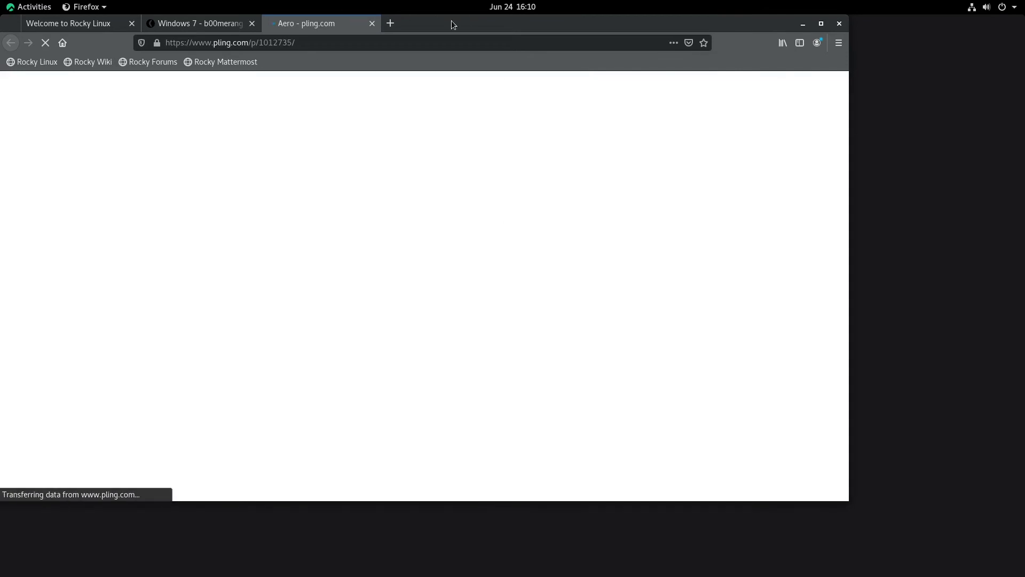
pyautogui.moveTo(453, 24); pyautogui.dragTo(499, 61)
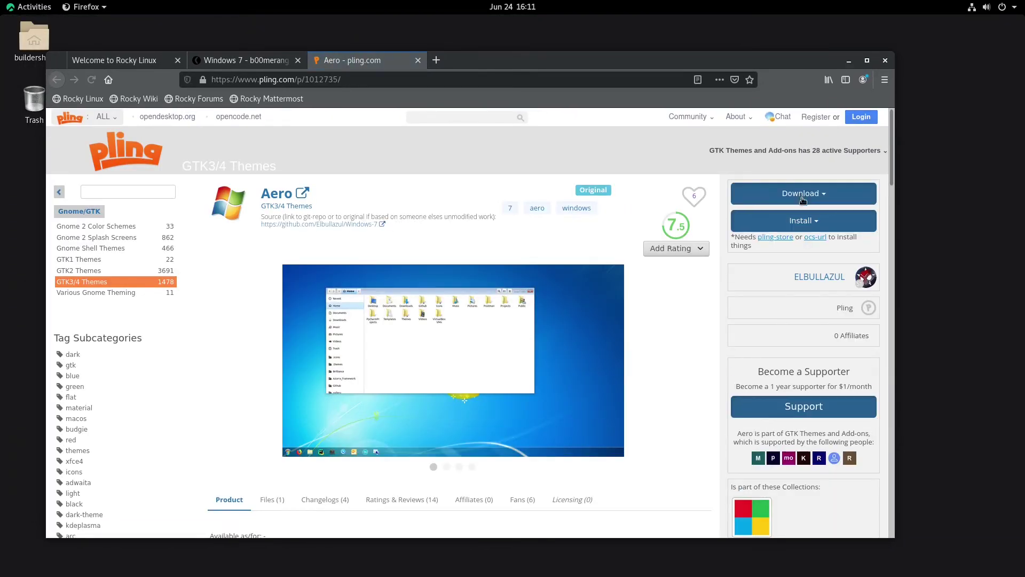
pyautogui.click(800, 195)
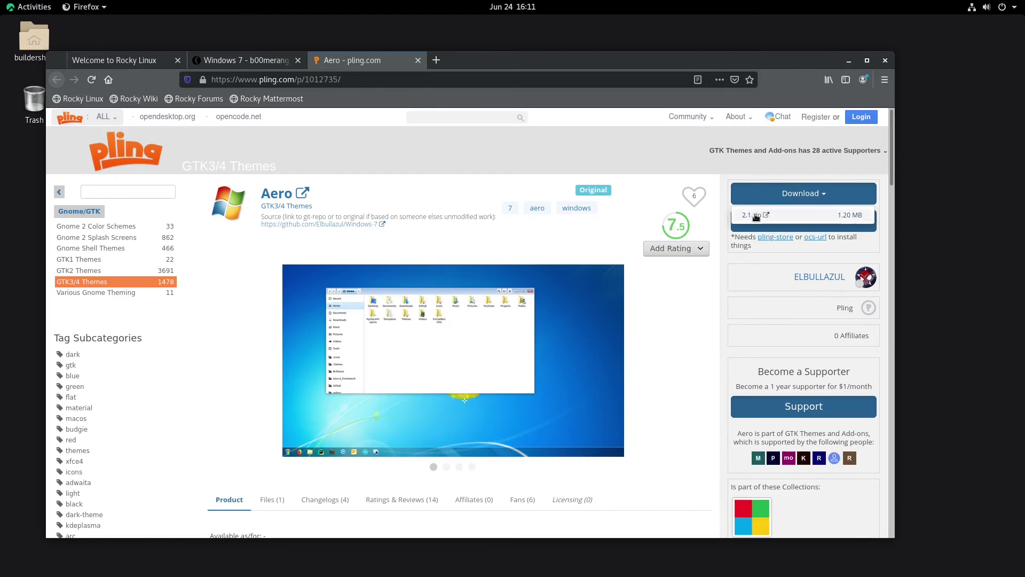
pyautogui.click(752, 215)
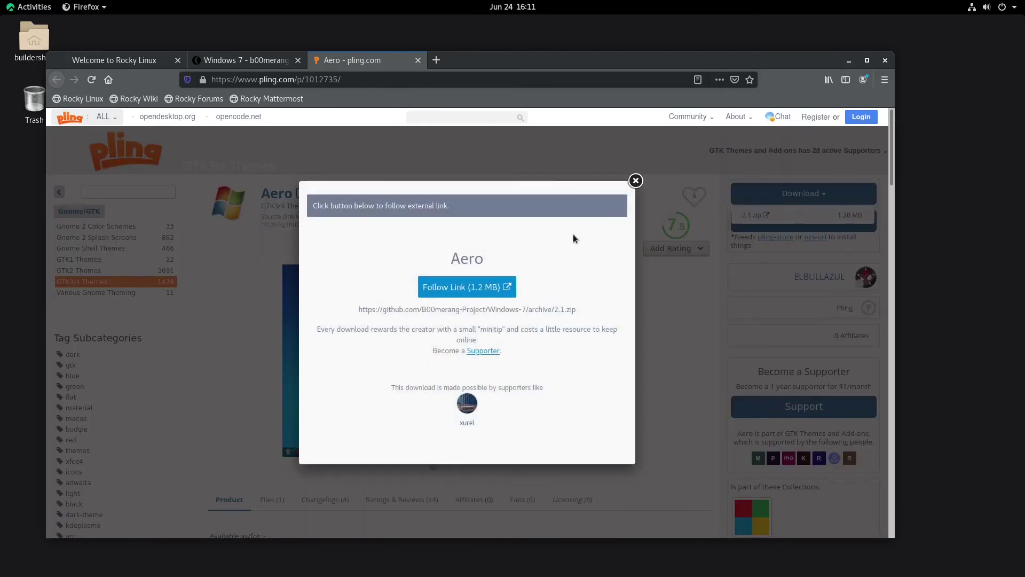
pyautogui.click(490, 295)
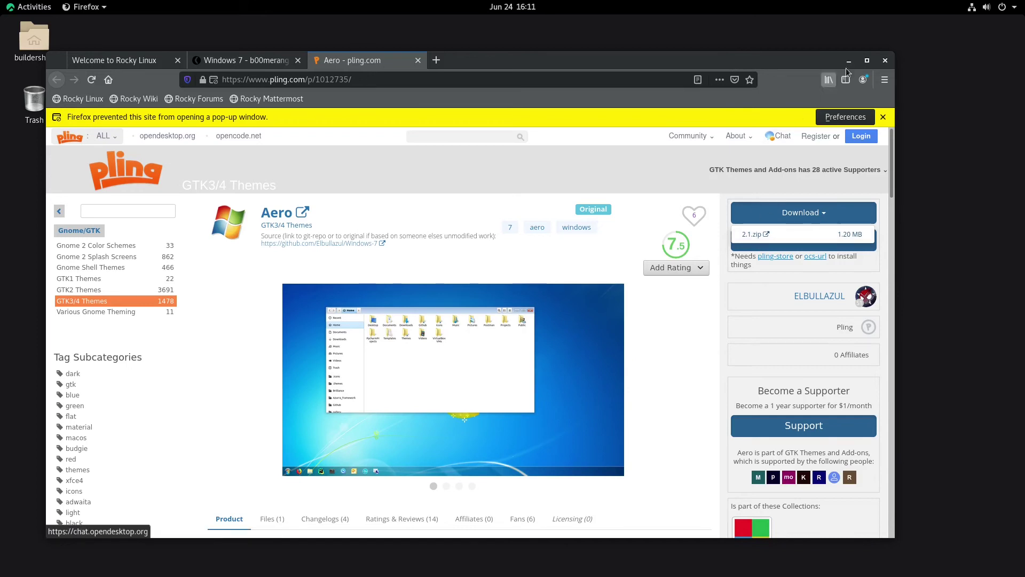
pyautogui.click(750, 235)
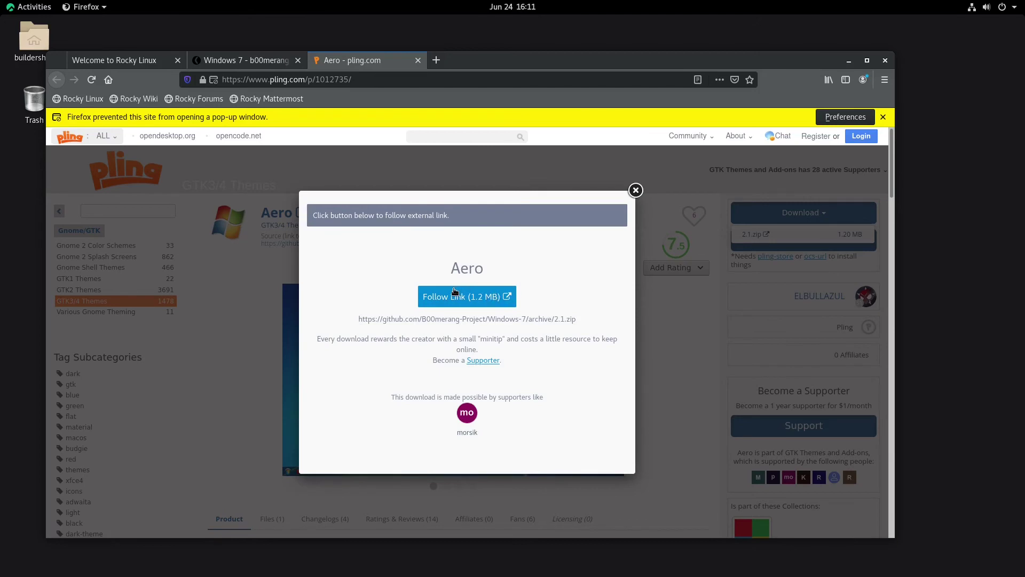
pyautogui.click(453, 296)
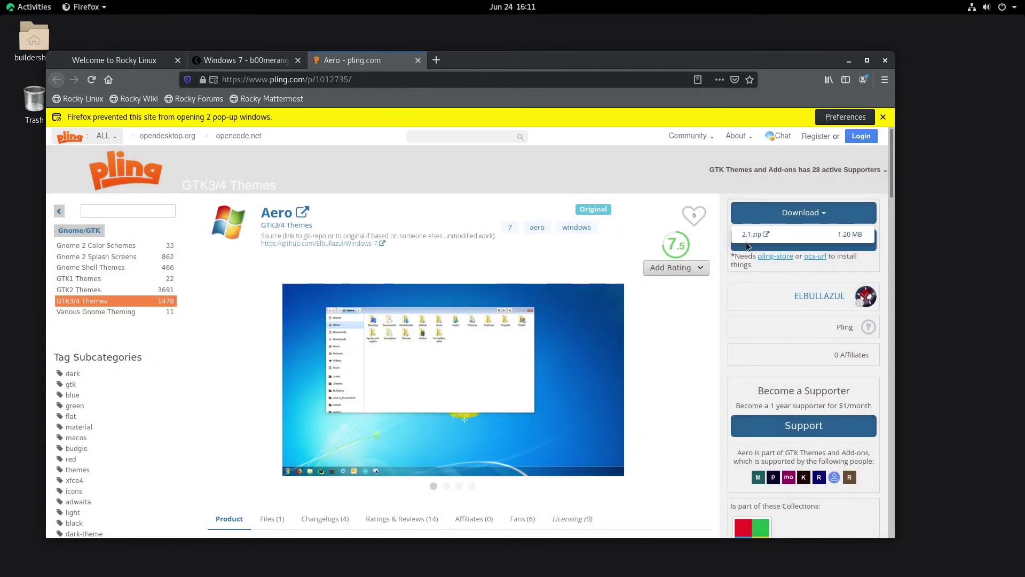
pyautogui.click(753, 235)
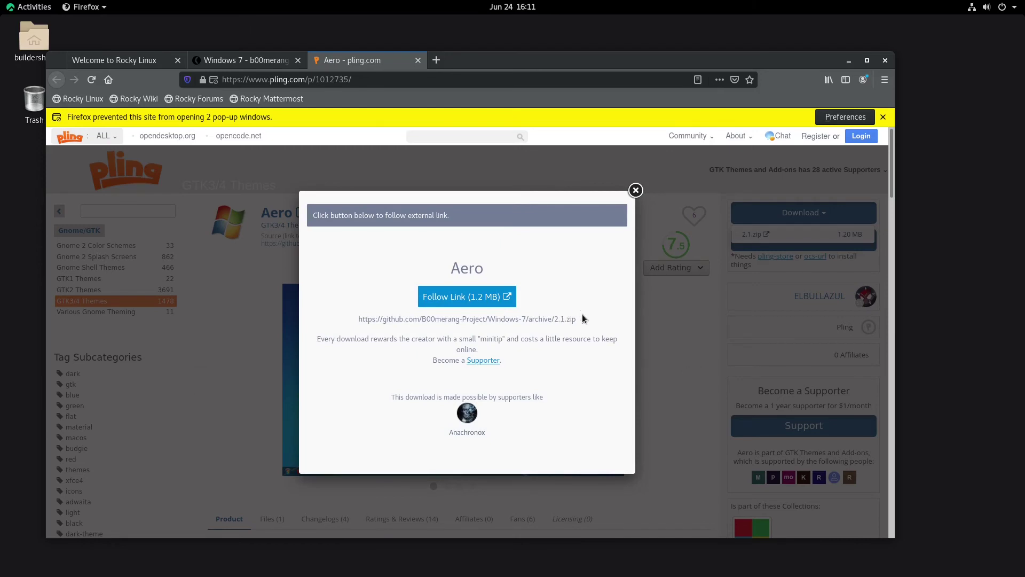
# Step: Load the copied GitHub 2.1.zip address in a new tab and save Windows-7-2.1.zip as a file
pyautogui.moveTo(575, 318); pyautogui.dragTo(362, 320)
pyautogui.hotkey('ctrl', 'c')
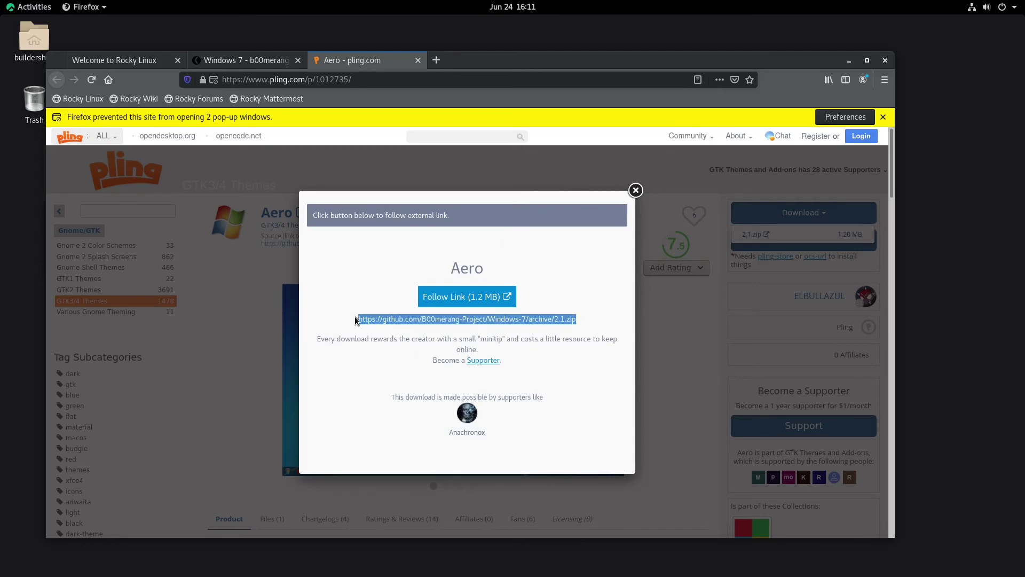
pyautogui.click(434, 60)
pyautogui.hotkey('ctrl', 'v')
pyautogui.press('Return')
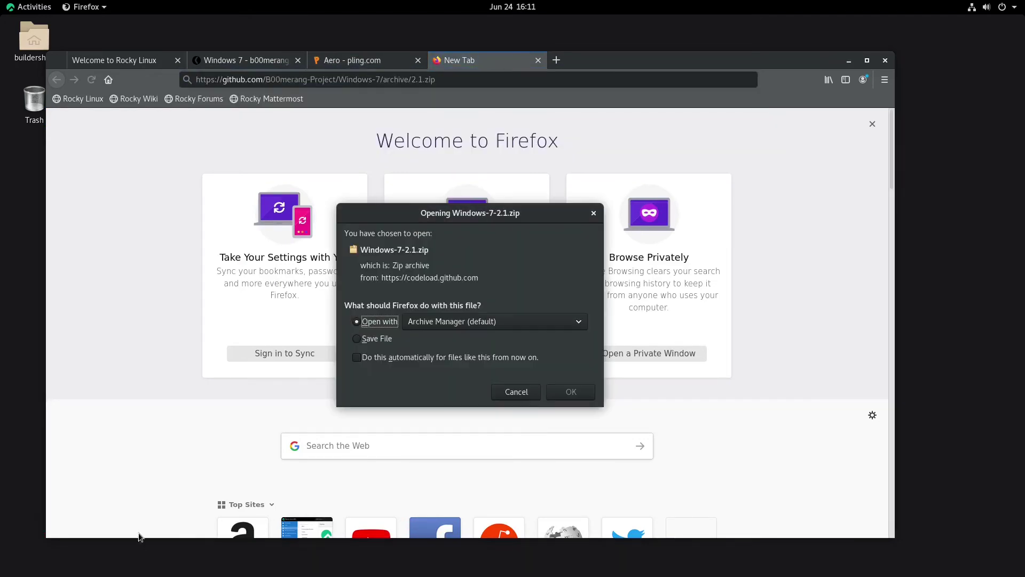
pyautogui.click(421, 339)
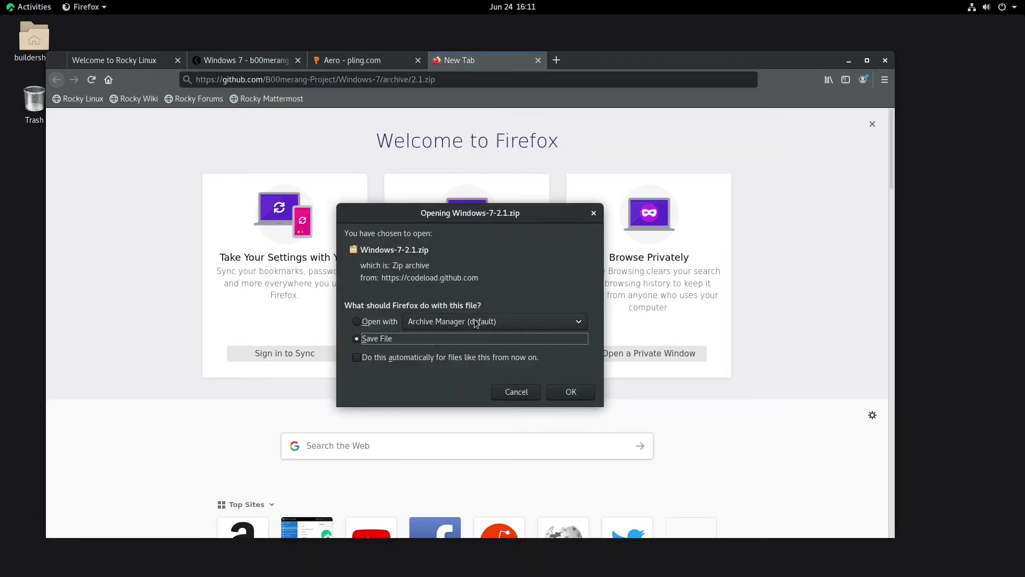
pyautogui.click(476, 323)
pyautogui.click(462, 338)
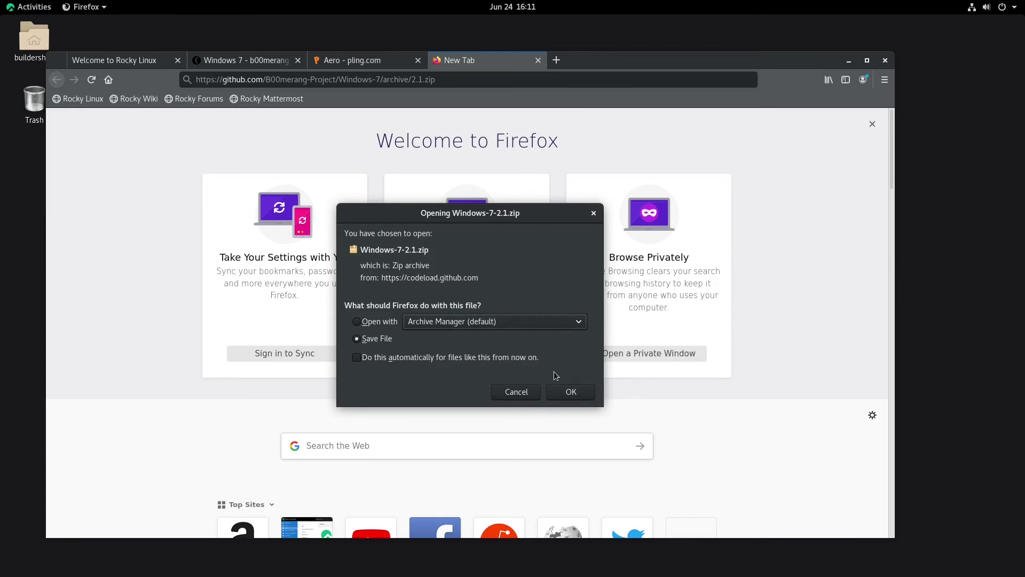
pyautogui.click(570, 393)
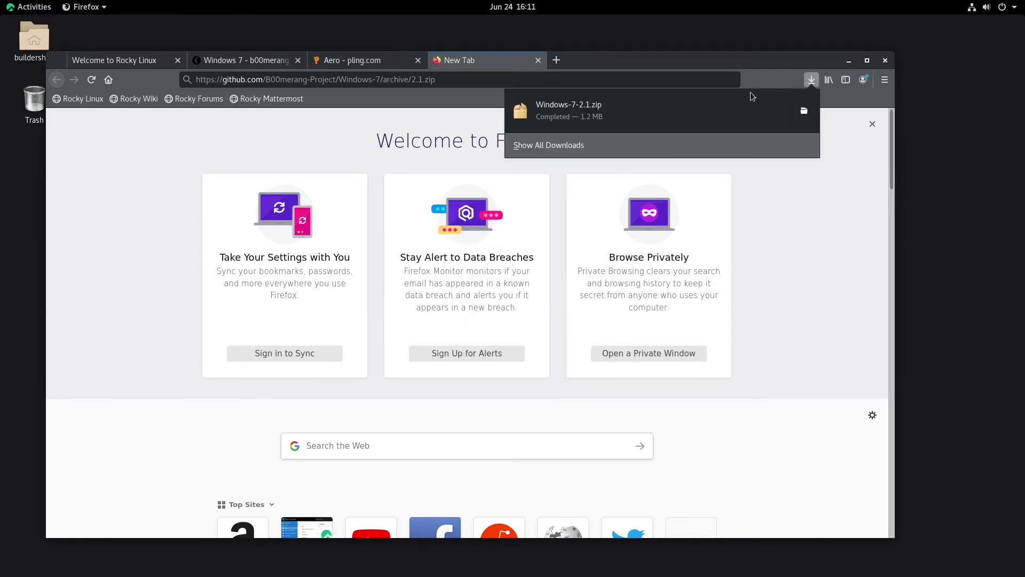
# Step: Keep Firefox open, search Google for 'pexels' in a new tab and open the Pexels site
pyautogui.click(884, 63)
pyautogui.click(886, 61)
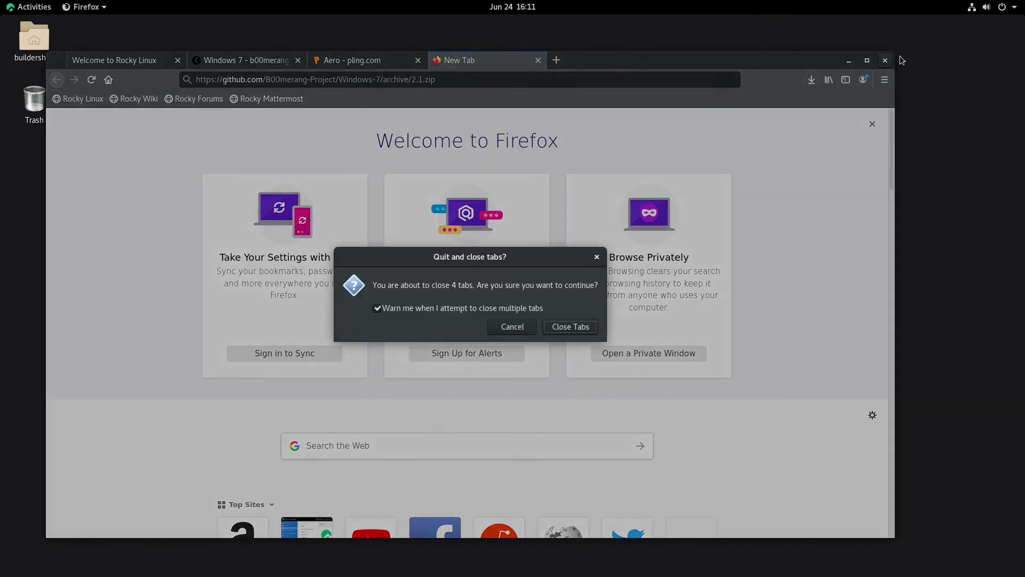
pyautogui.press('Escape')
pyautogui.click(557, 60)
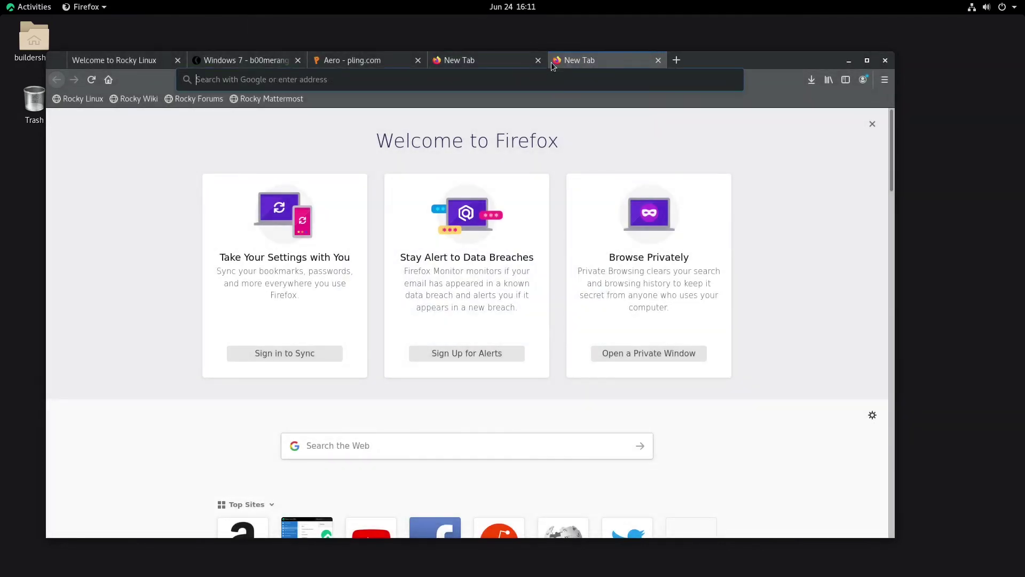
pyautogui.write('pexels')
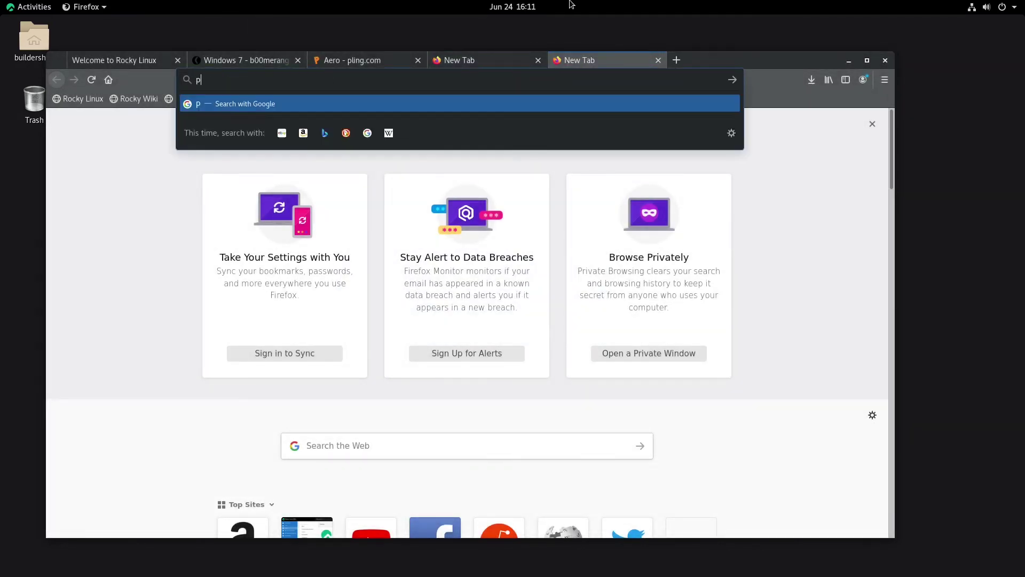
pyautogui.press('Return')
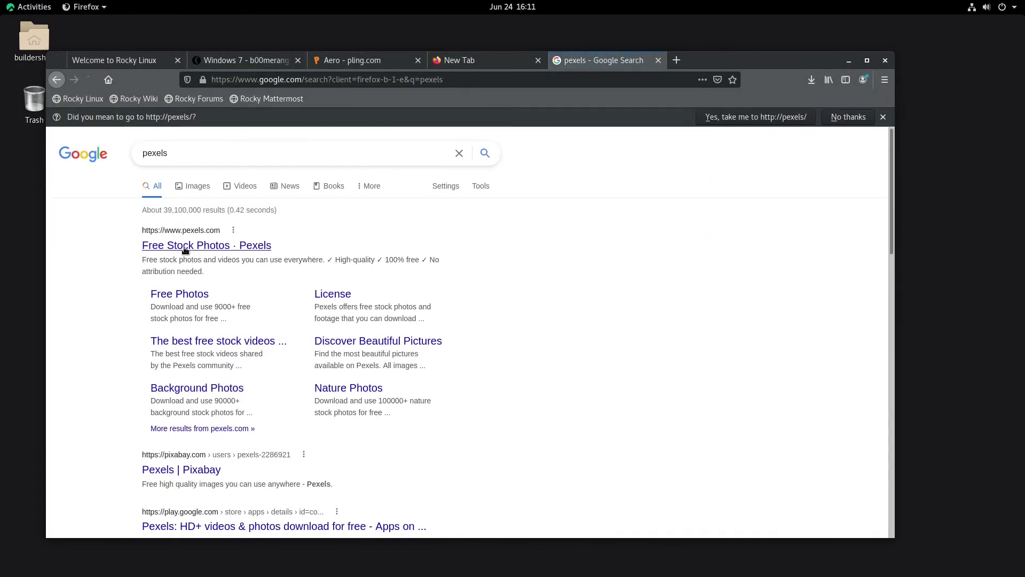
pyautogui.click(195, 245)
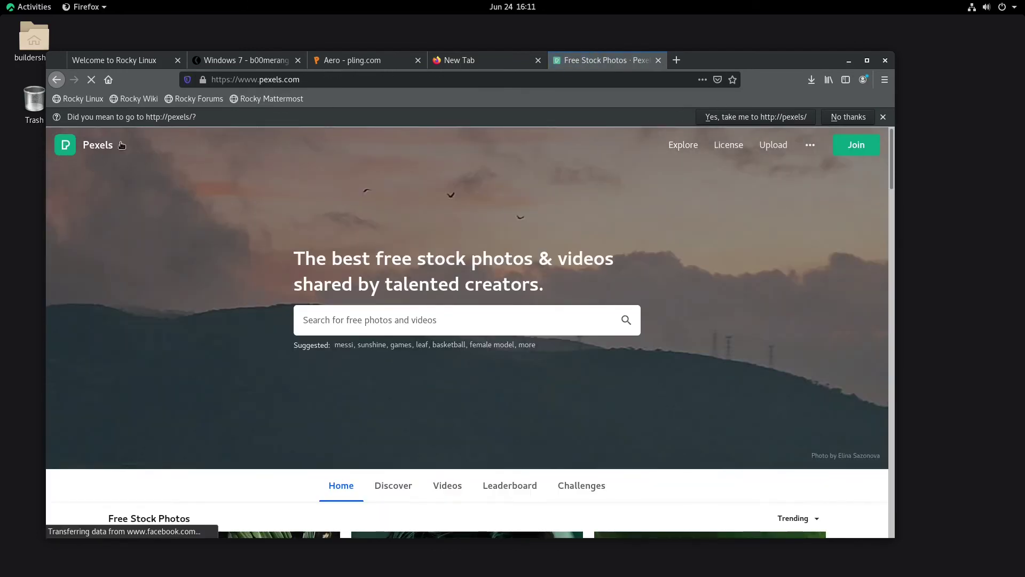
pyautogui.scroll(-3, 368, 272)
pyautogui.scroll(3, 382, 246)
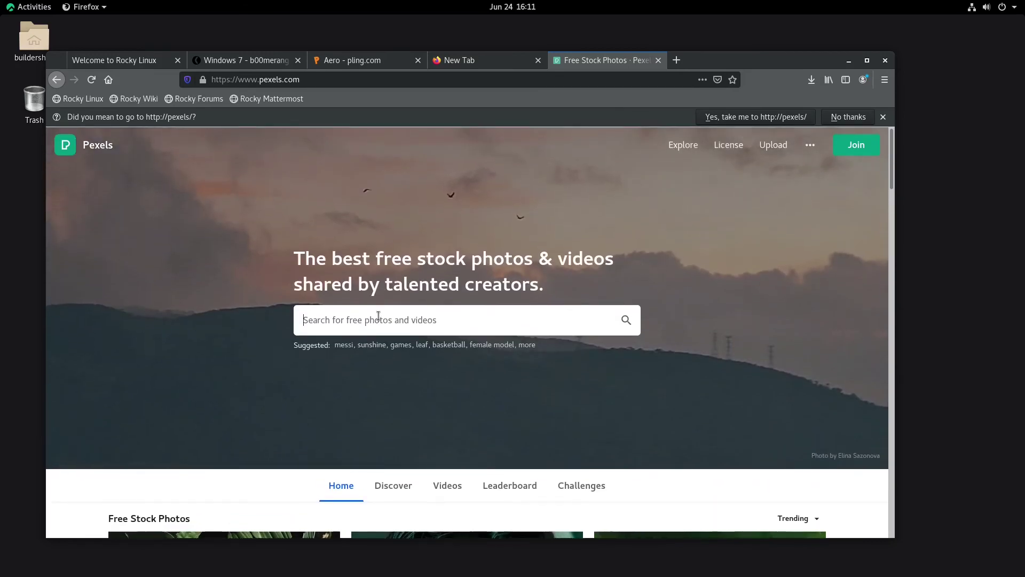
# Step: Search Pexels for 'background' photos and browse the results
pyautogui.click(378, 316)
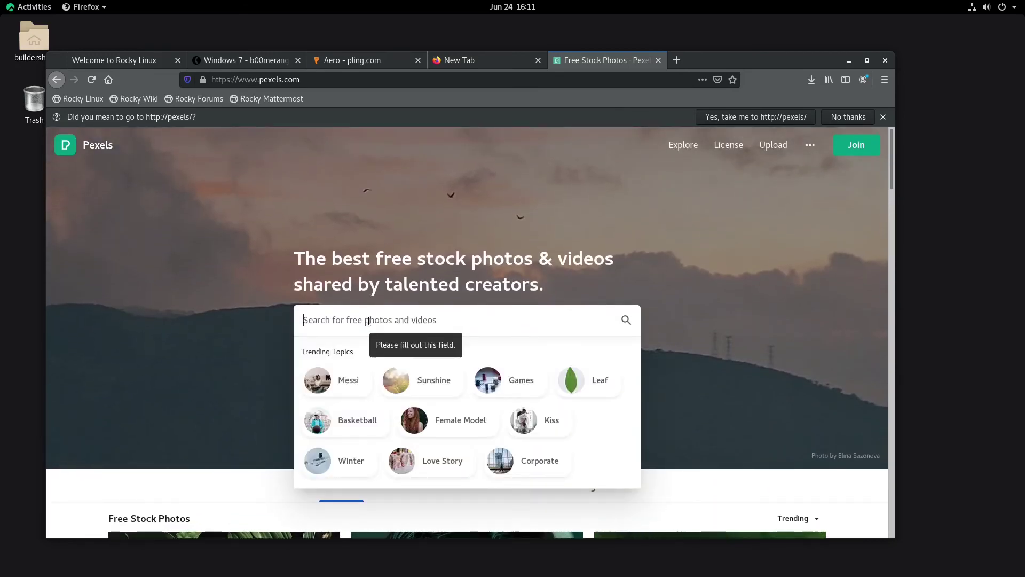
pyautogui.write('background')
pyautogui.press('Return')
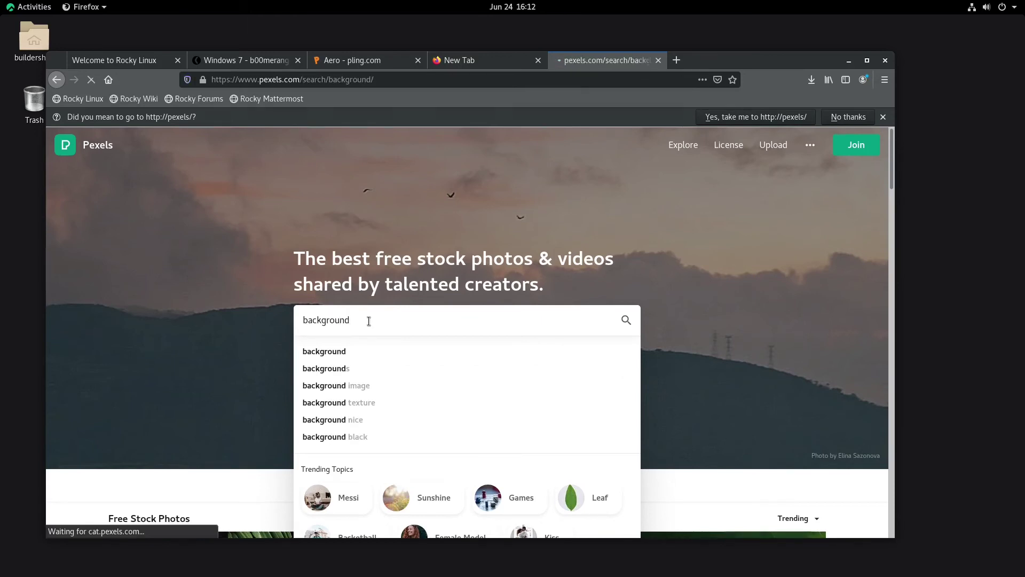
pyautogui.scroll(-3, 598, 283)
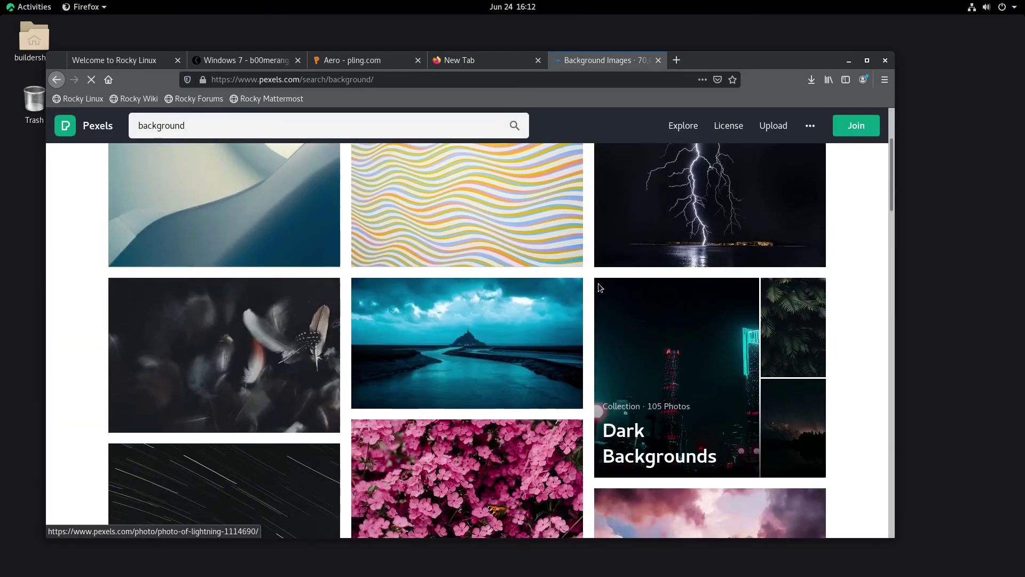
pyautogui.scroll(3, 551, 294)
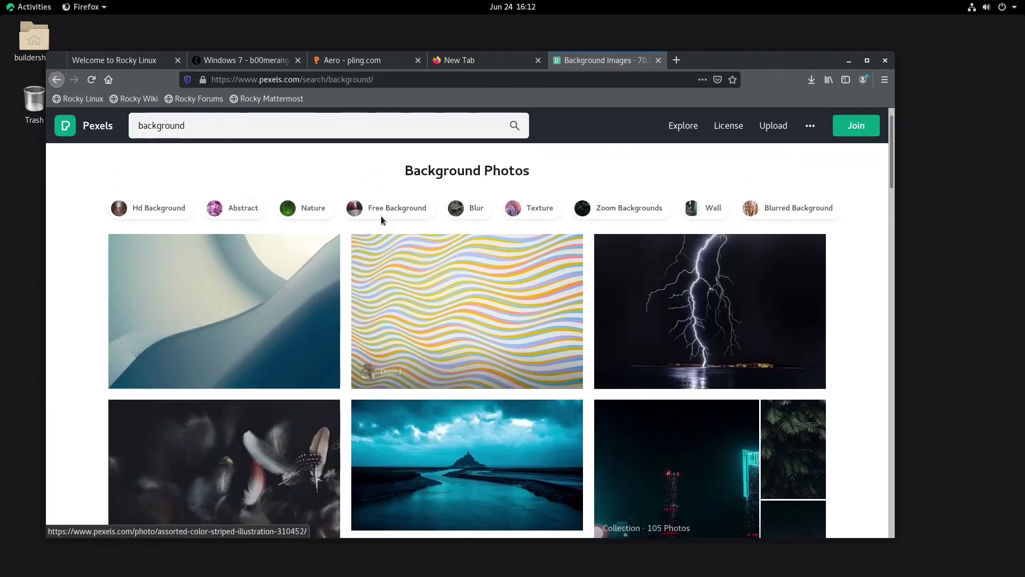
pyautogui.scroll(-3, 389, 310)
pyautogui.scroll(-3, 856, 367)
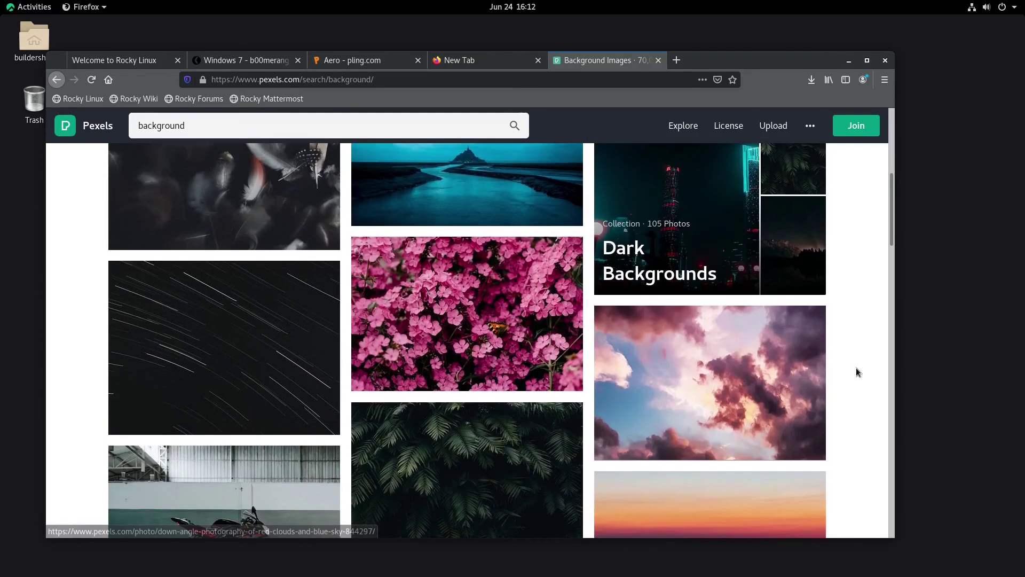
# Step: Open the Dark Backgrounds collection and dismiss the Independence Day Challenge popup
pyautogui.click(691, 208)
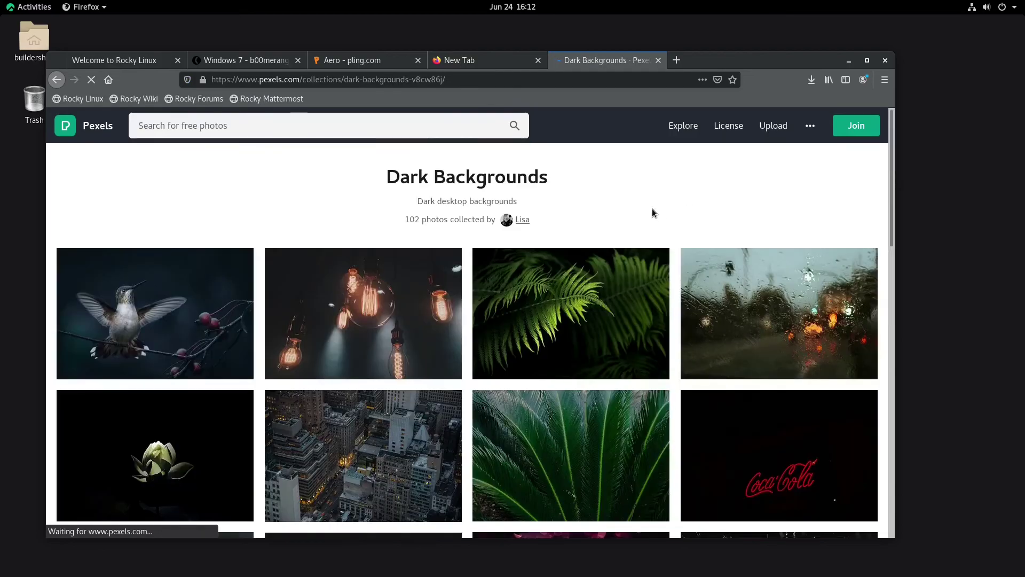
pyautogui.scroll(-3, 652, 212)
pyautogui.click(704, 309)
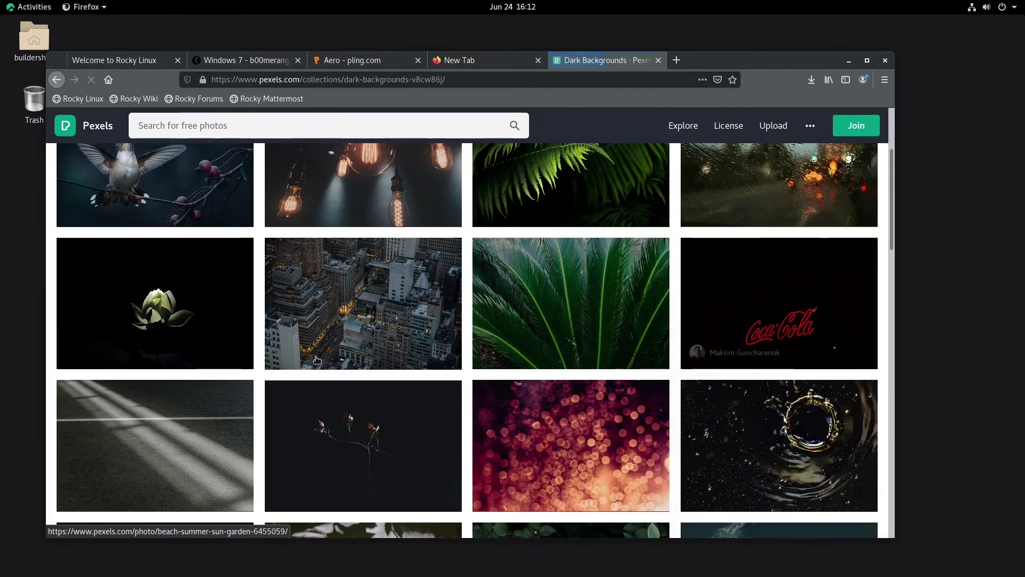
pyautogui.scroll(-6, 320, 350)
pyautogui.scroll(-5, 375, 332)
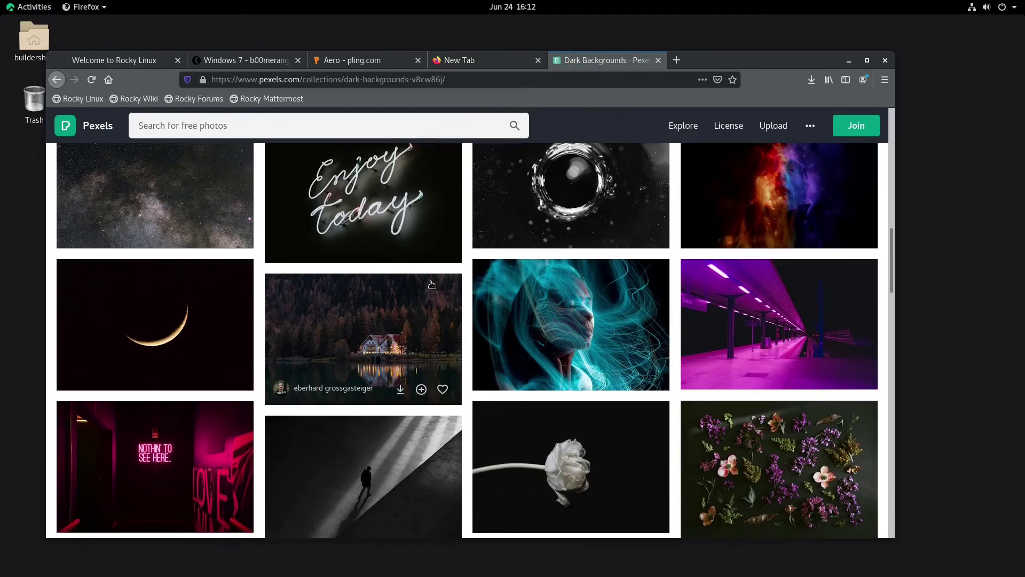
pyautogui.scroll(10, 447, 246)
pyautogui.scroll(3, 444, 249)
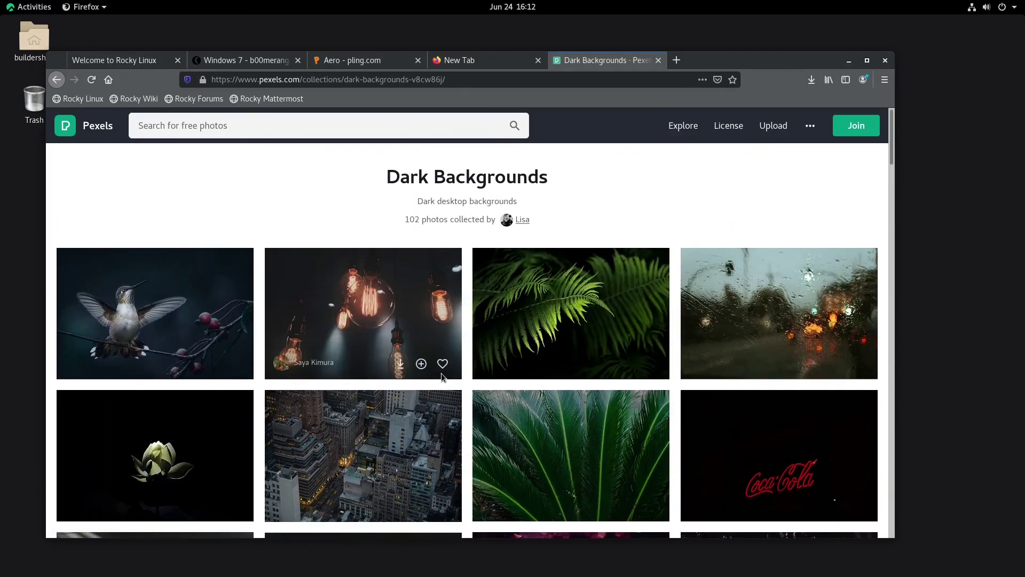
pyautogui.scroll(-10, 441, 373)
pyautogui.scroll(-10, 615, 362)
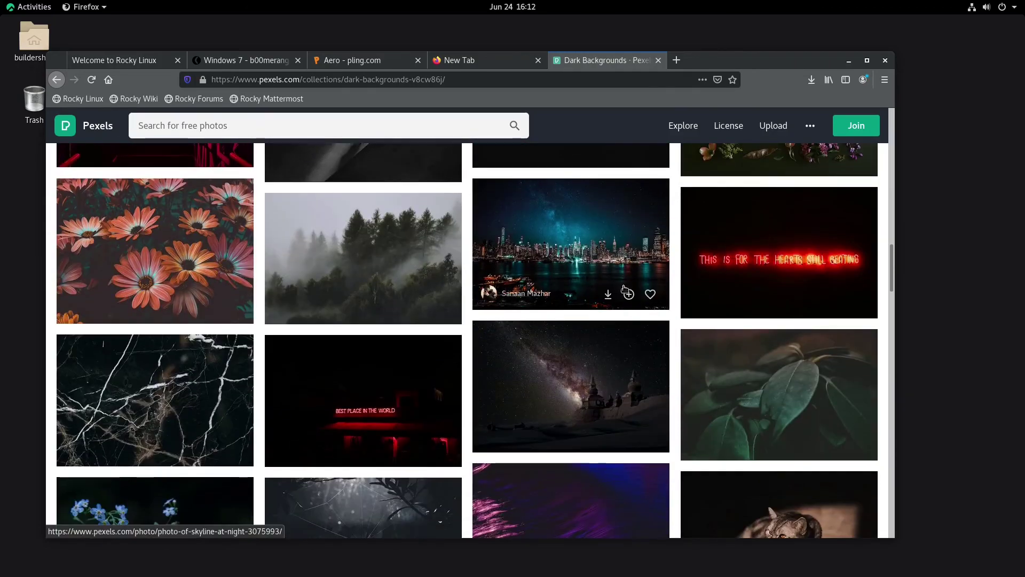
# Step: Download the skyline-at-night photo as pexels-sanaan-mazhar-3075993.jpg and confirm it finished
pyautogui.click(604, 258)
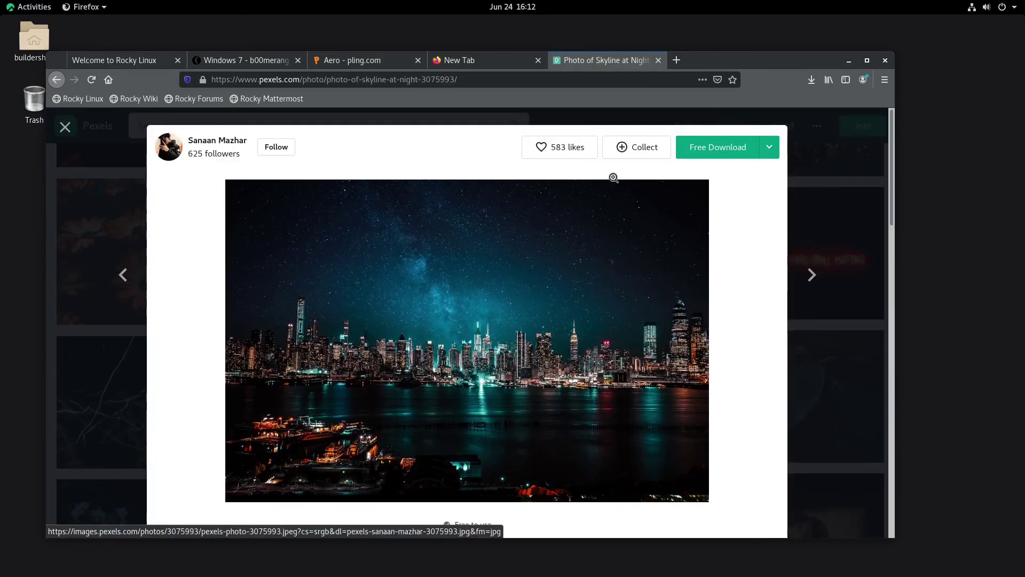
pyautogui.click(687, 157)
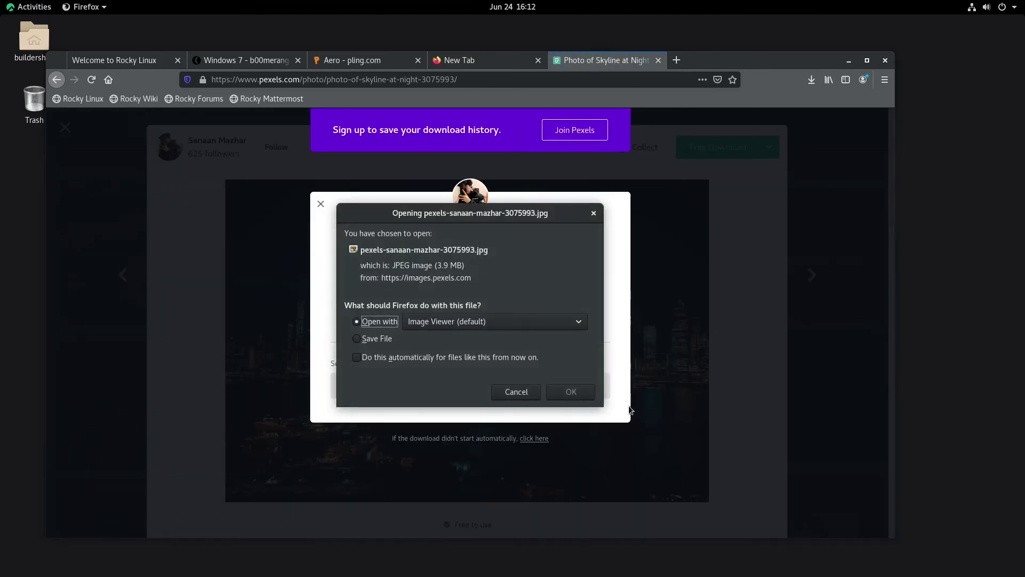
pyautogui.click(356, 343)
pyautogui.click(565, 398)
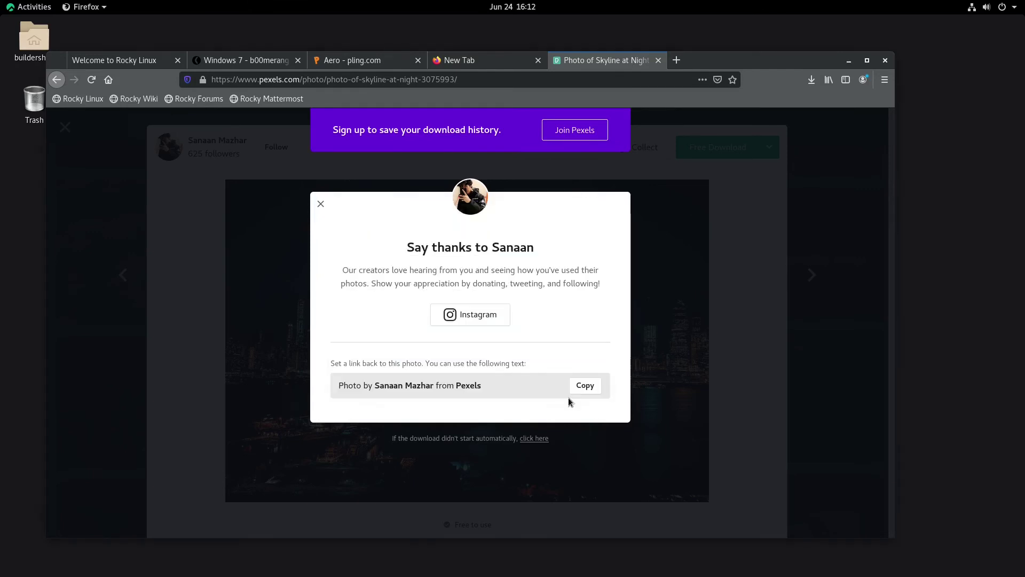
pyautogui.click(315, 201)
pyautogui.click(812, 80)
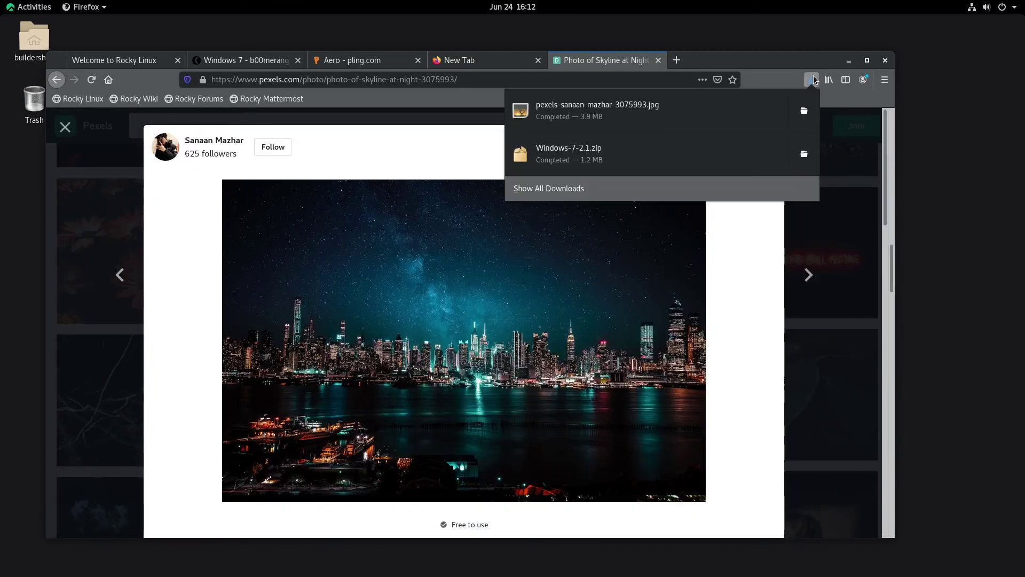
pyautogui.click(812, 80)
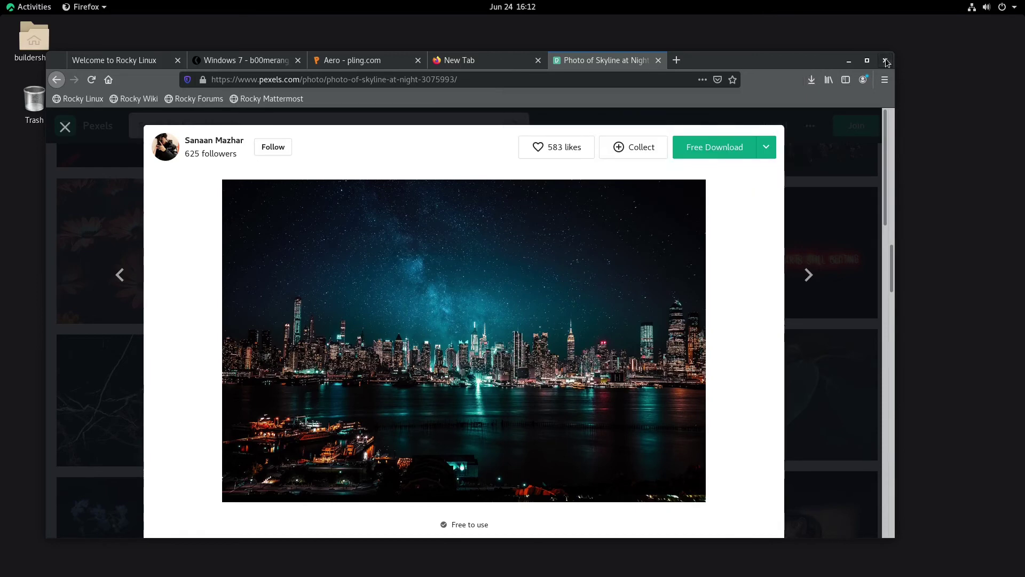
# Step: Quit Firefox, closing all its tabs
pyautogui.click(885, 61)
pyautogui.click(563, 327)
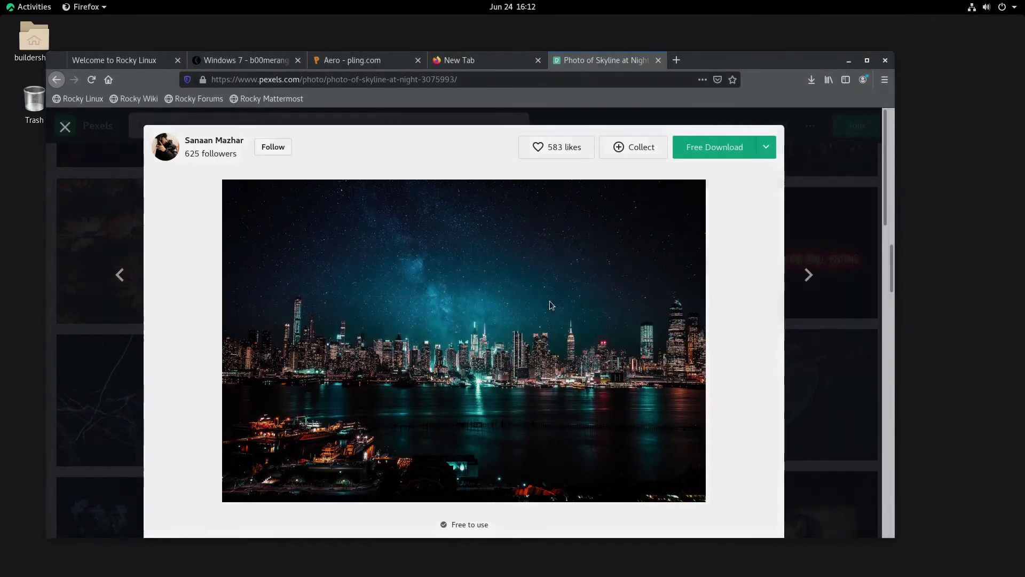
pyautogui.click(20, 4)
pyautogui.click(20, 4)
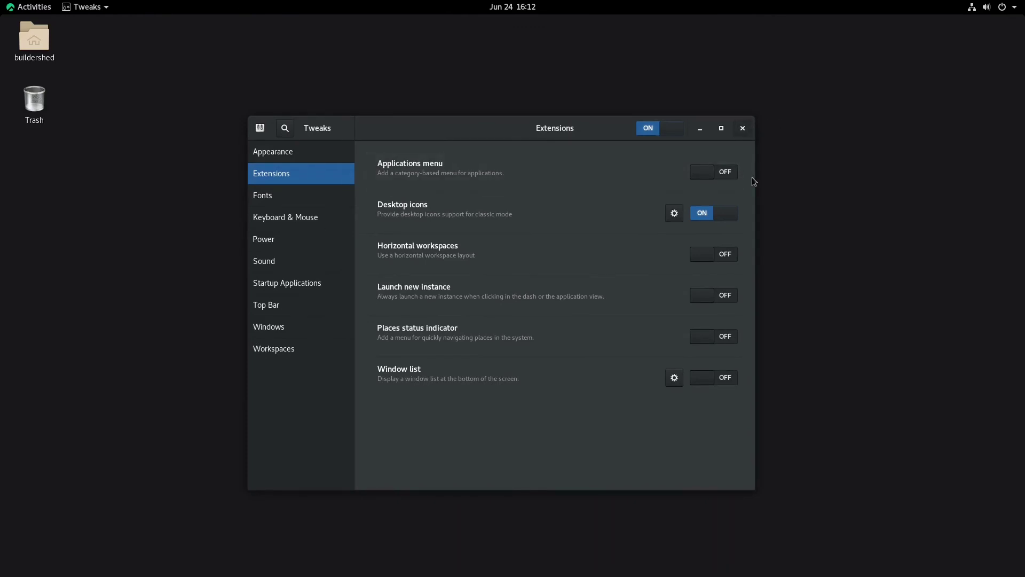
# Step: Close Tweaks, open the home folder in Files and show hidden files
pyautogui.hotkey('alt', 'F4')
pyautogui.click(63, 57)
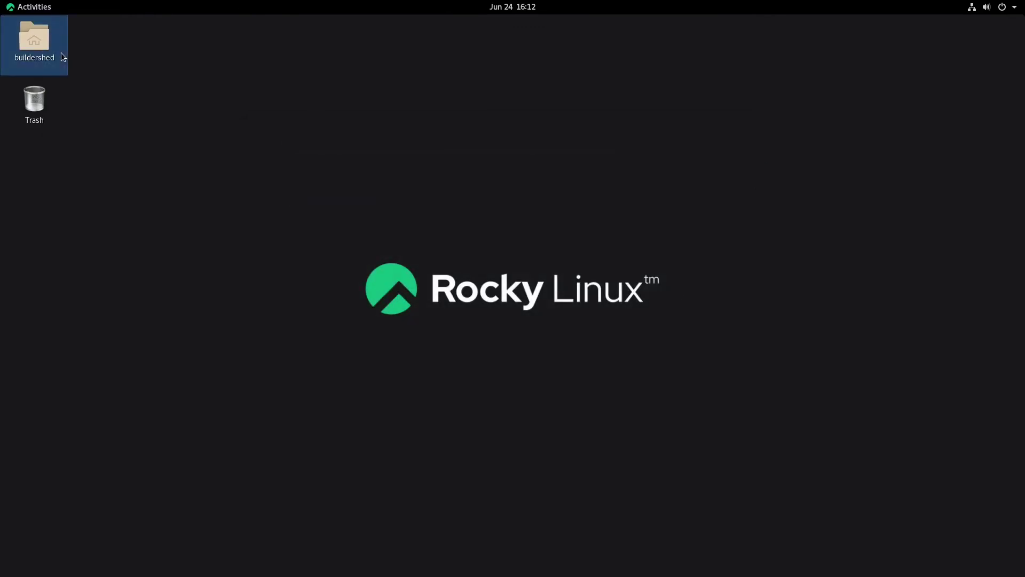
pyautogui.doubleClick(62, 52)
pyautogui.moveTo(270, 121); pyautogui.dragTo(463, 126)
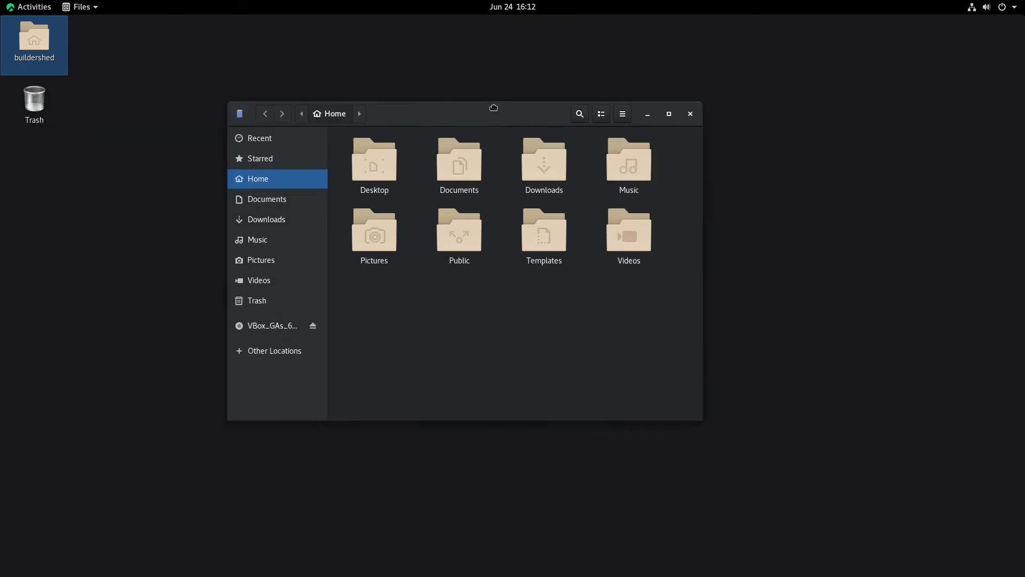
pyautogui.click(566, 169)
pyautogui.click(505, 267)
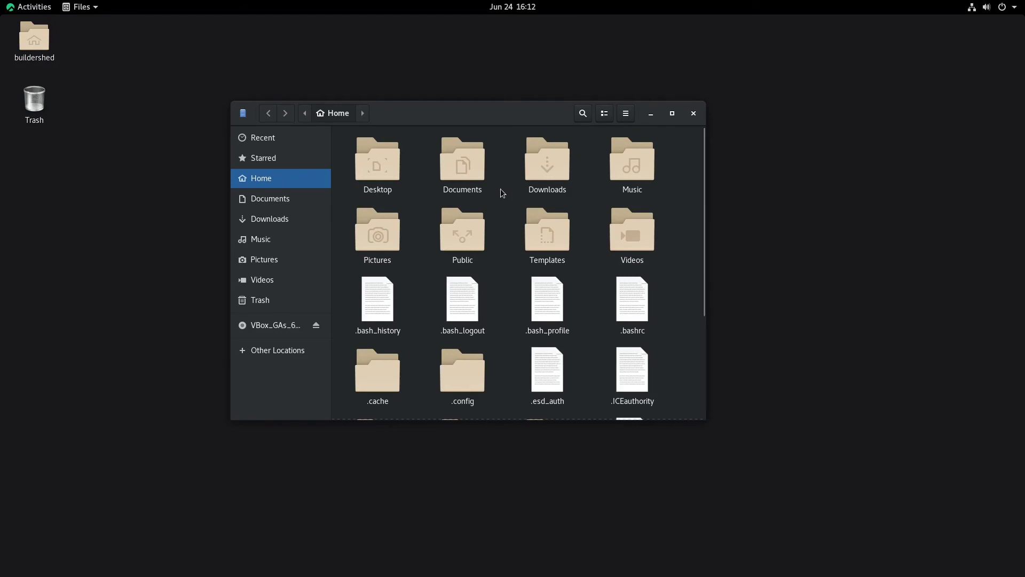
pyautogui.scroll(-3, 550, 219)
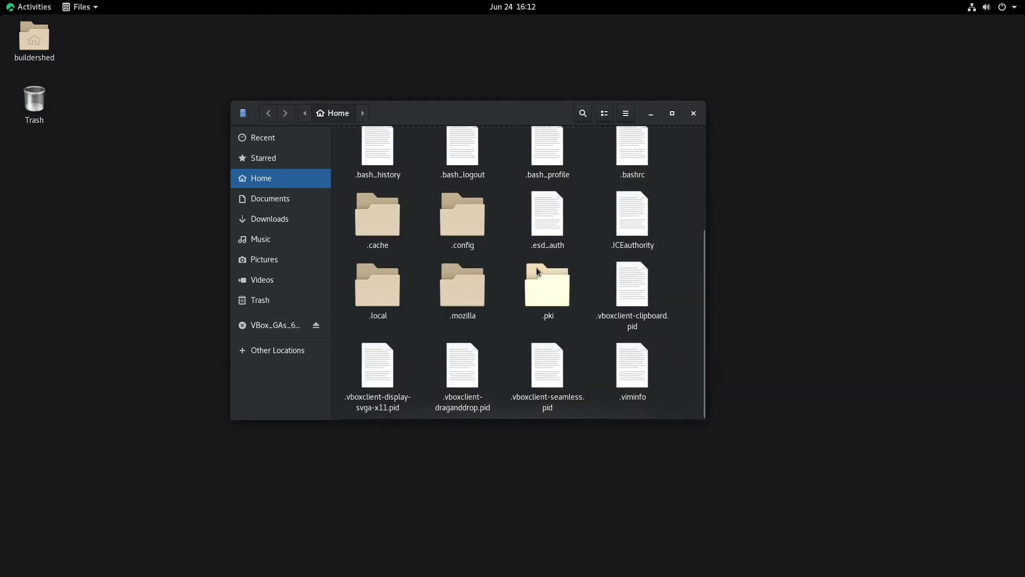
pyautogui.scroll(3, 536, 267)
pyautogui.scroll(-3, 544, 267)
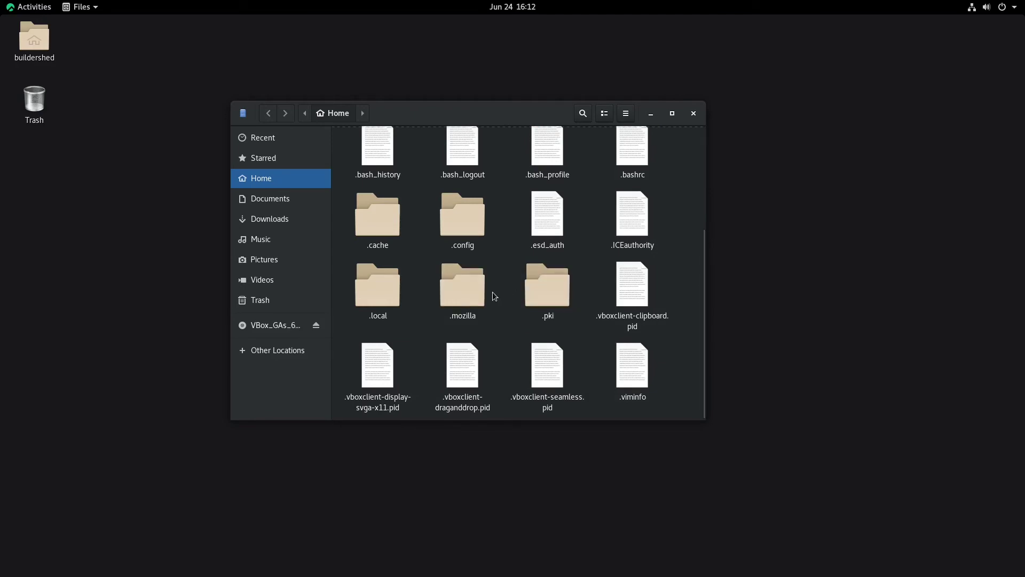
pyautogui.scroll(3, 555, 315)
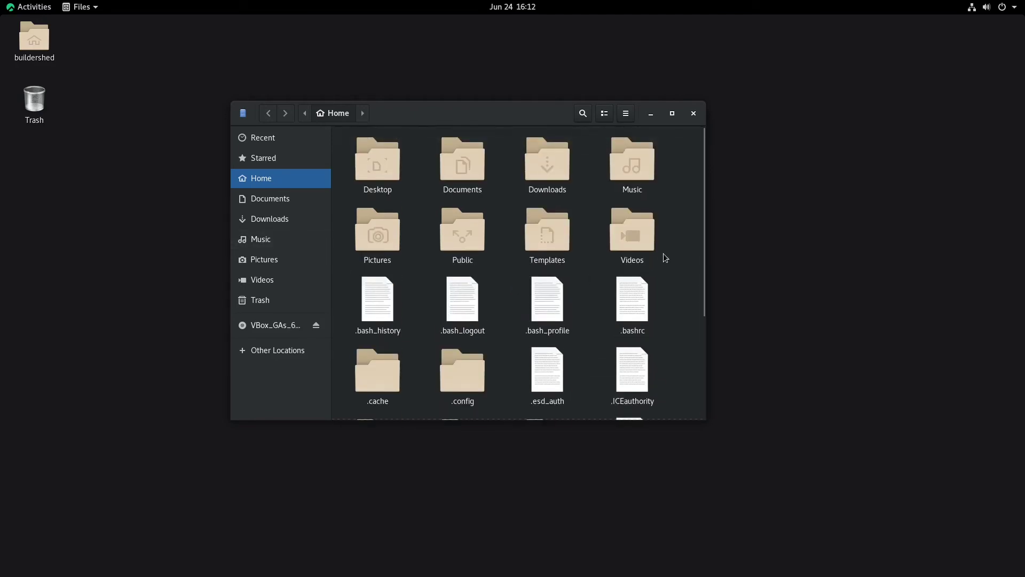
# Step: Create a new folder named .themes in the home folder
pyautogui.rightClick(679, 252)
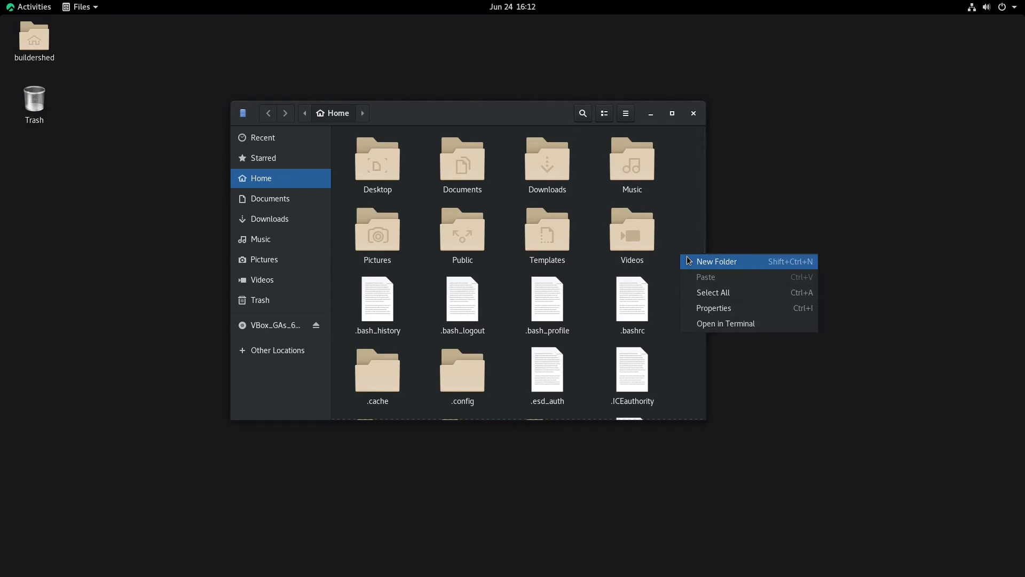
pyautogui.click(689, 261)
pyautogui.write('.the')
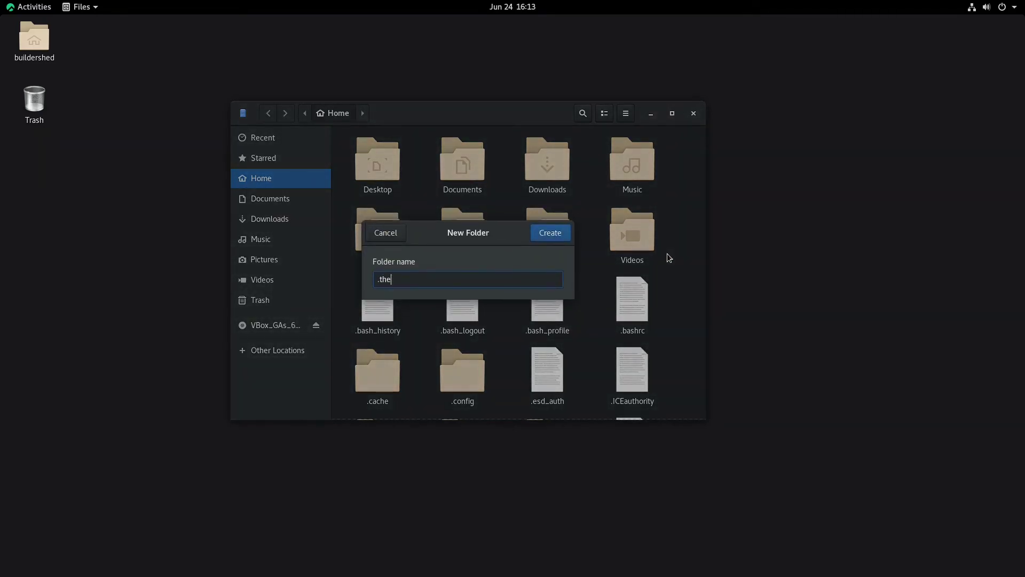
pyautogui.write('mes')
pyautogui.press('Return')
pyautogui.scroll(-5, 604, 240)
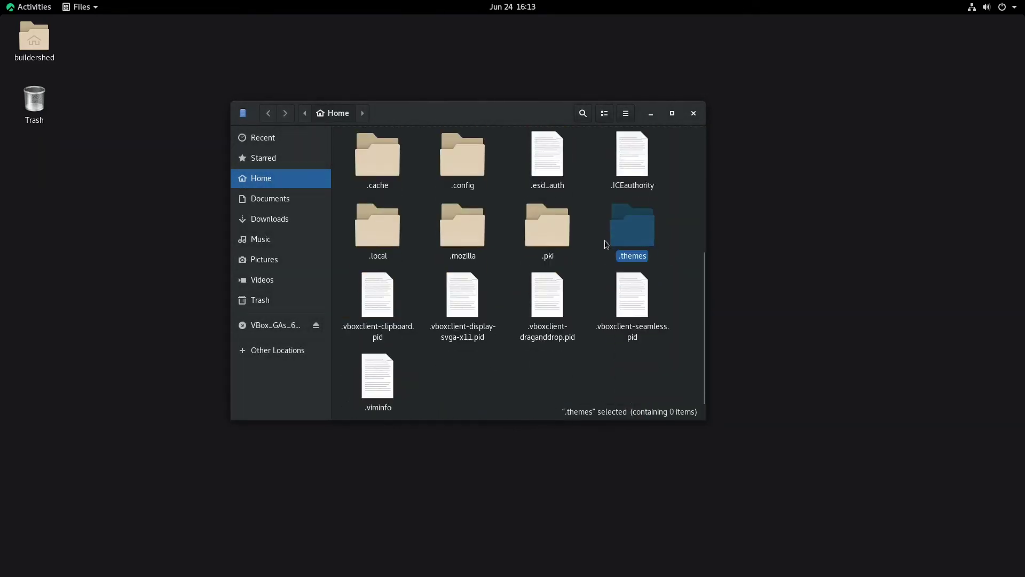
pyautogui.scroll(8, 613, 238)
# Step: Open Windows-7-2.1.zip from Downloads in Archive Manager
pyautogui.doubleClick(539, 171)
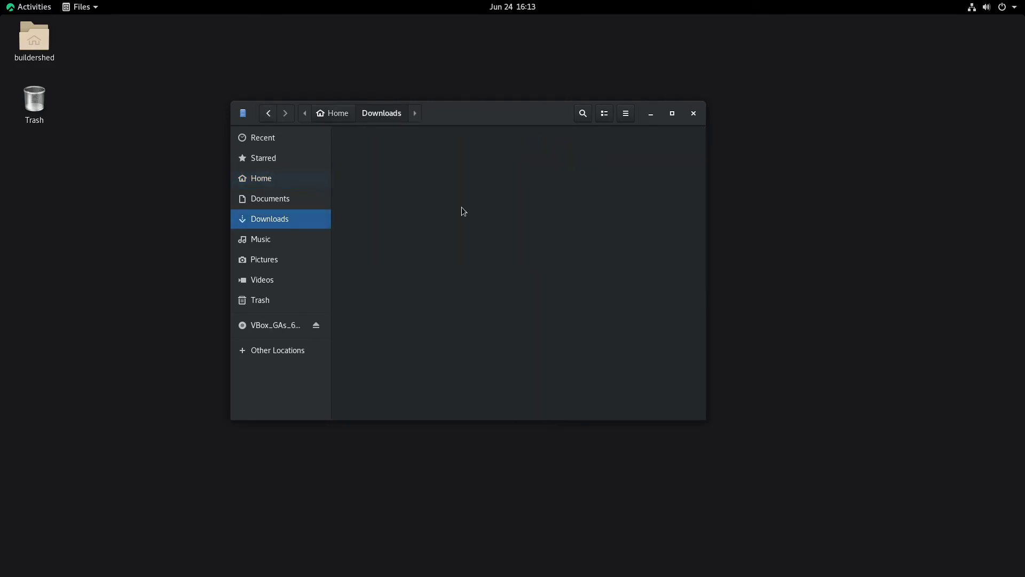
pyautogui.rightClick(458, 146)
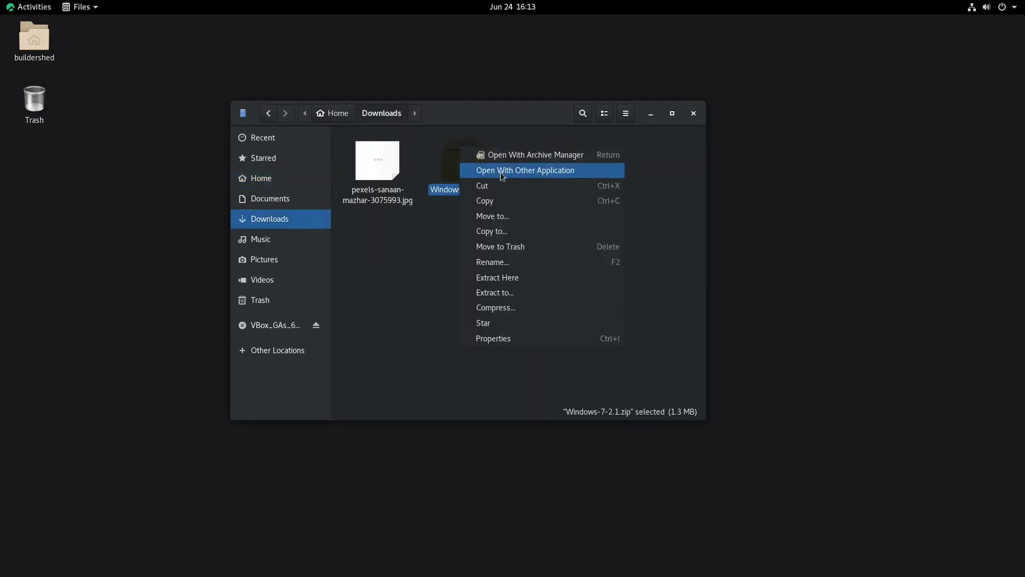
pyautogui.click(527, 157)
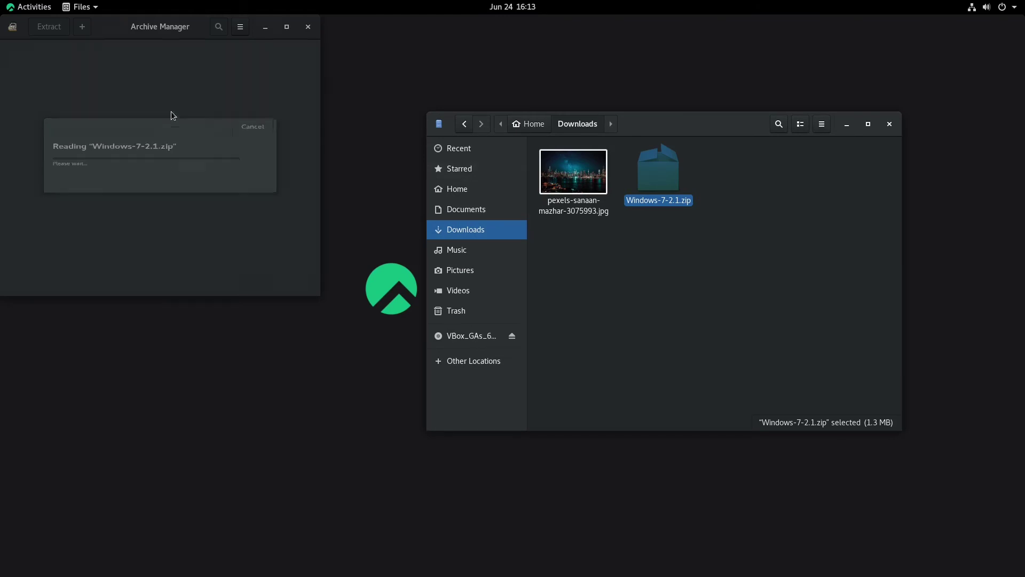
# Step: Extract the archive into the home .themes folder, then close the windows
pyautogui.click(171, 62)
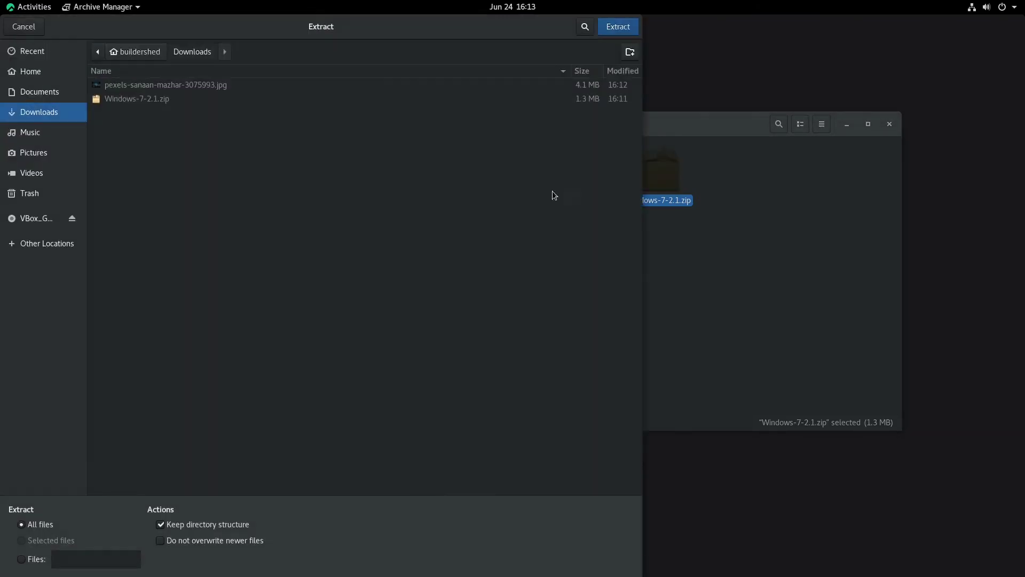
pyautogui.click(125, 52)
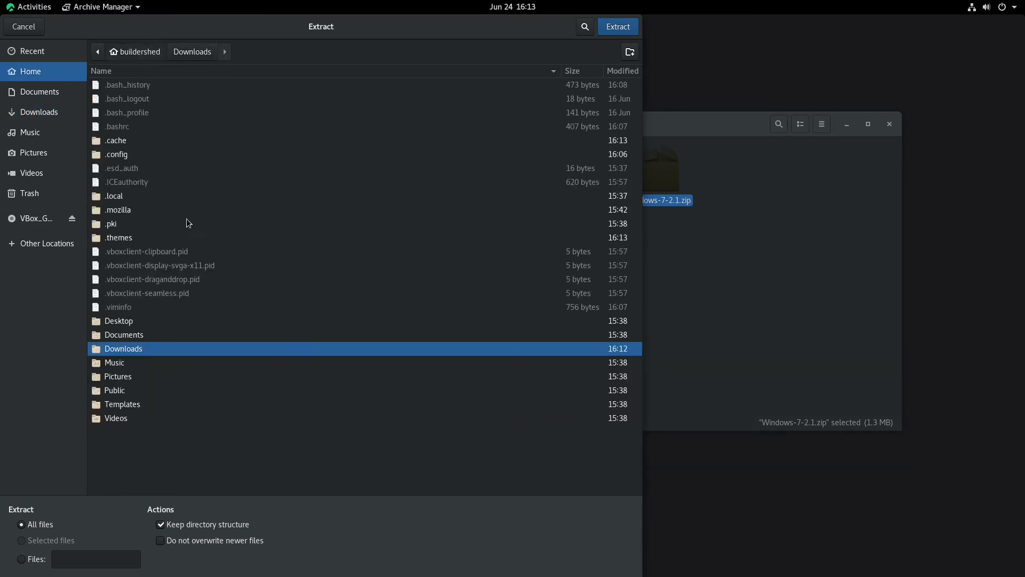
pyautogui.click(126, 243)
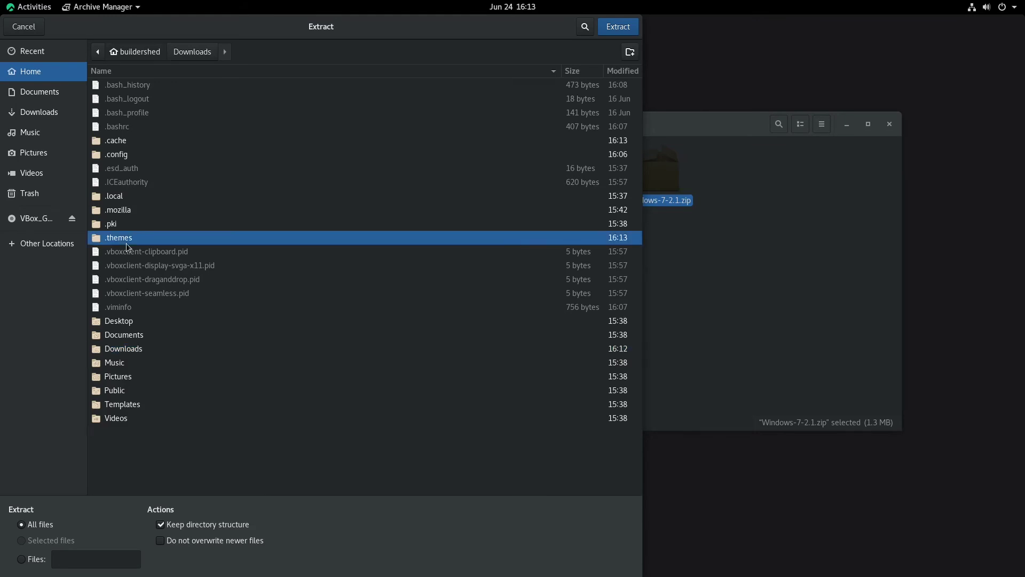
pyautogui.doubleClick(126, 244)
pyautogui.click(618, 27)
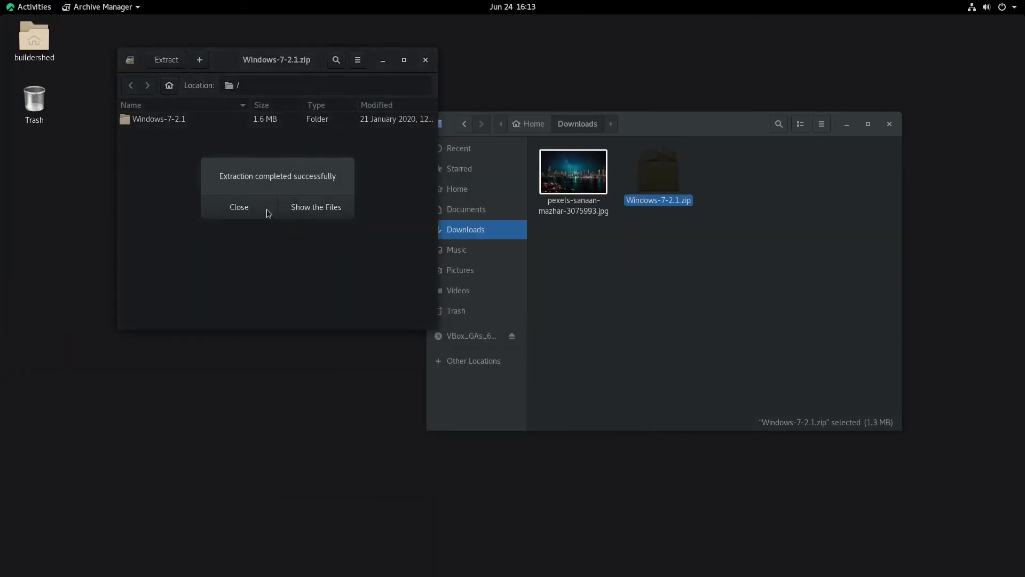
pyautogui.click(267, 209)
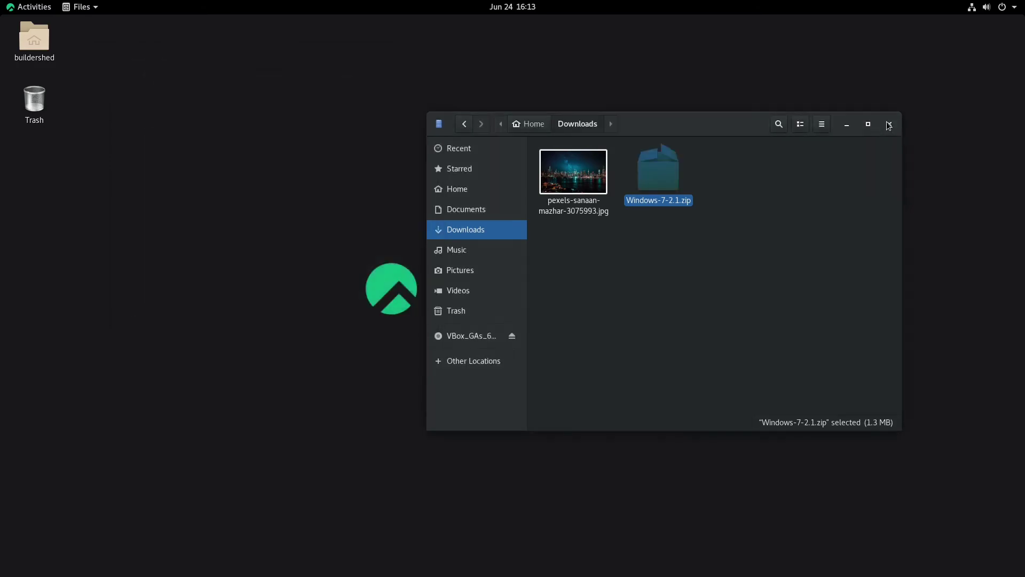
pyautogui.click(889, 123)
pyautogui.click(34, 8)
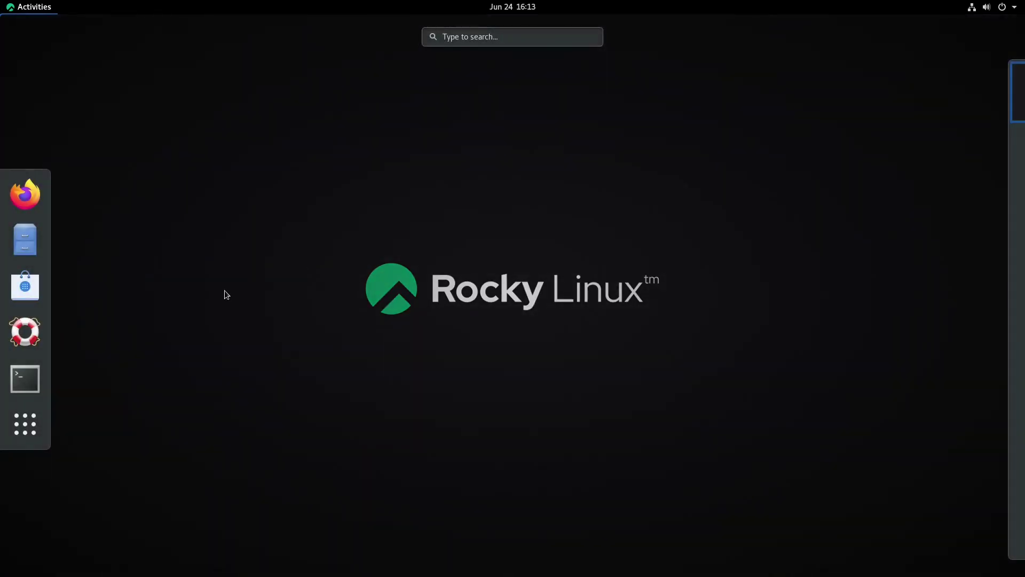
# Step: Launch Tweaks and set the Applications theme to Windows-7-2.1
pyautogui.write('tweaks')
pyautogui.press('Return')
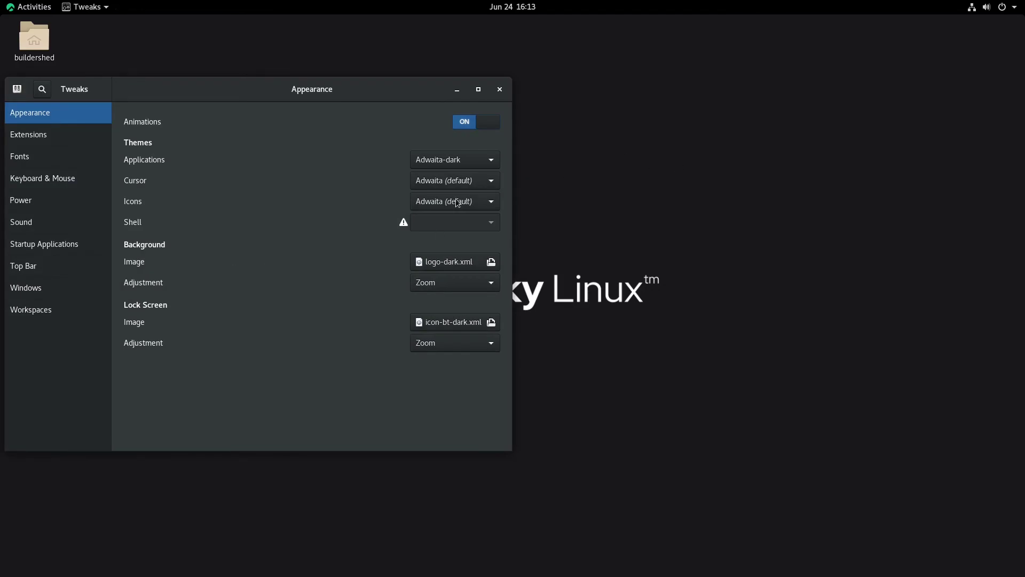
pyautogui.click(460, 158)
pyautogui.click(470, 213)
pyautogui.moveTo(390, 85); pyautogui.dragTo(619, 101)
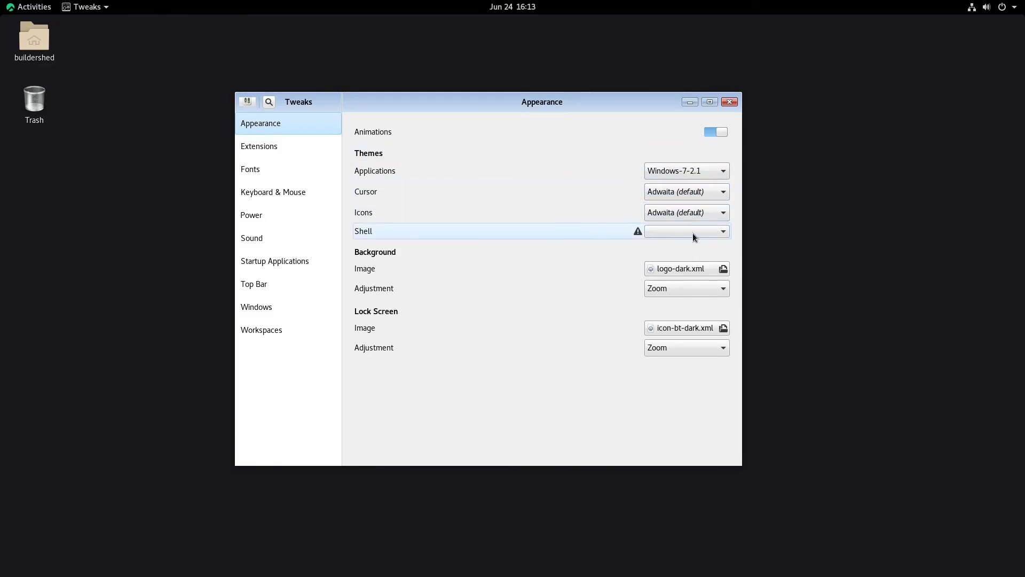
# Step: Look over the cursor theme and Extensions settings unchanged, then launch a terminal
pyautogui.click(668, 189)
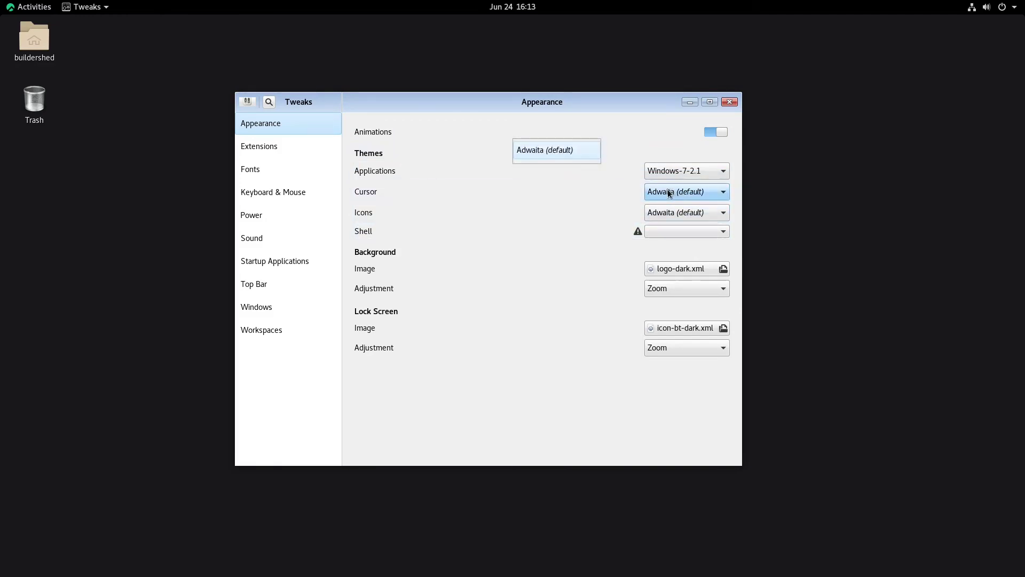
pyautogui.click(671, 192)
pyautogui.click(666, 214)
pyautogui.click(666, 214)
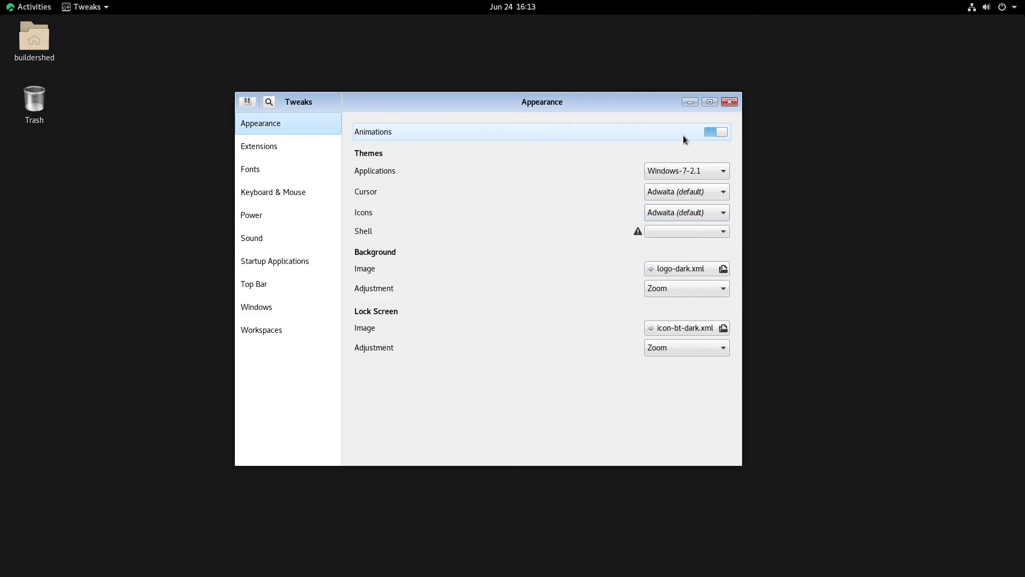
pyautogui.moveTo(1, 4)
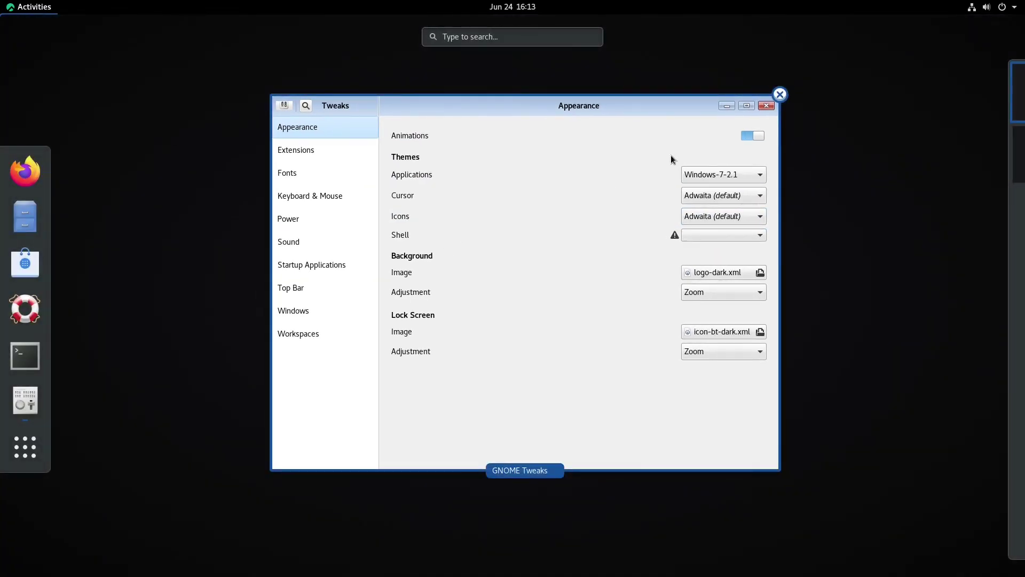
pyautogui.click(305, 166)
pyautogui.click(293, 140)
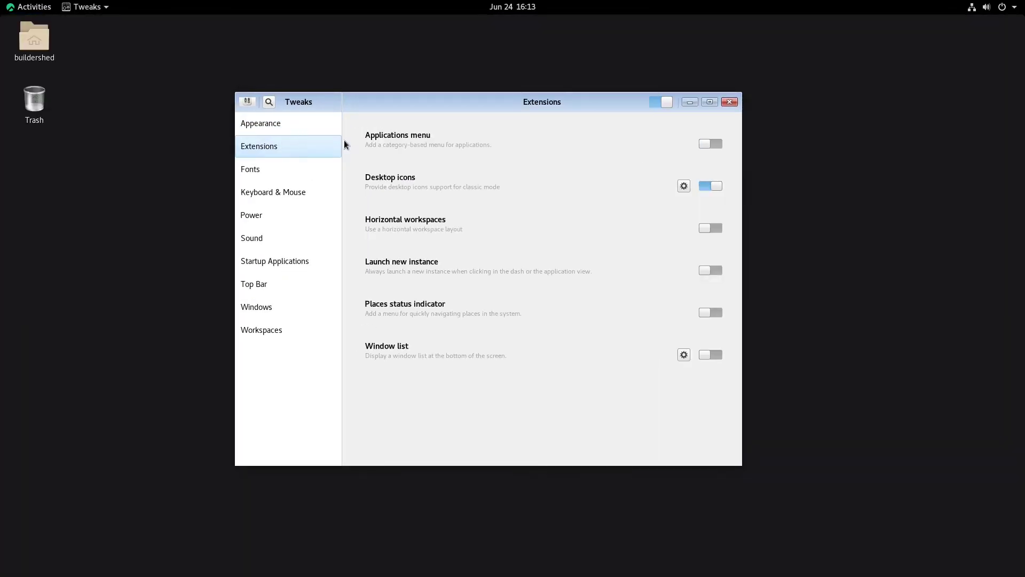
pyautogui.click(245, 124)
pyautogui.moveTo(2, 4)
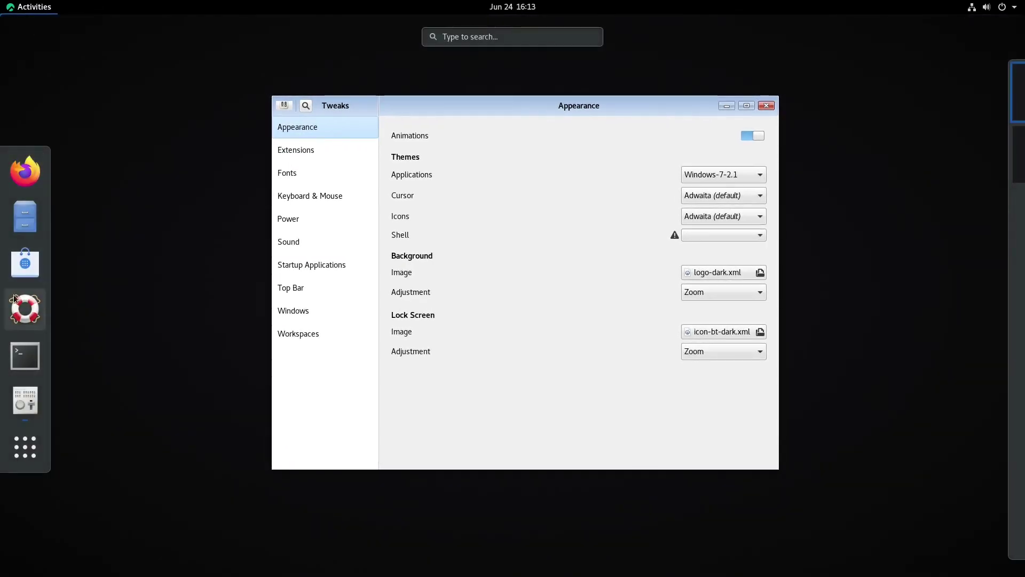
pyautogui.click(16, 347)
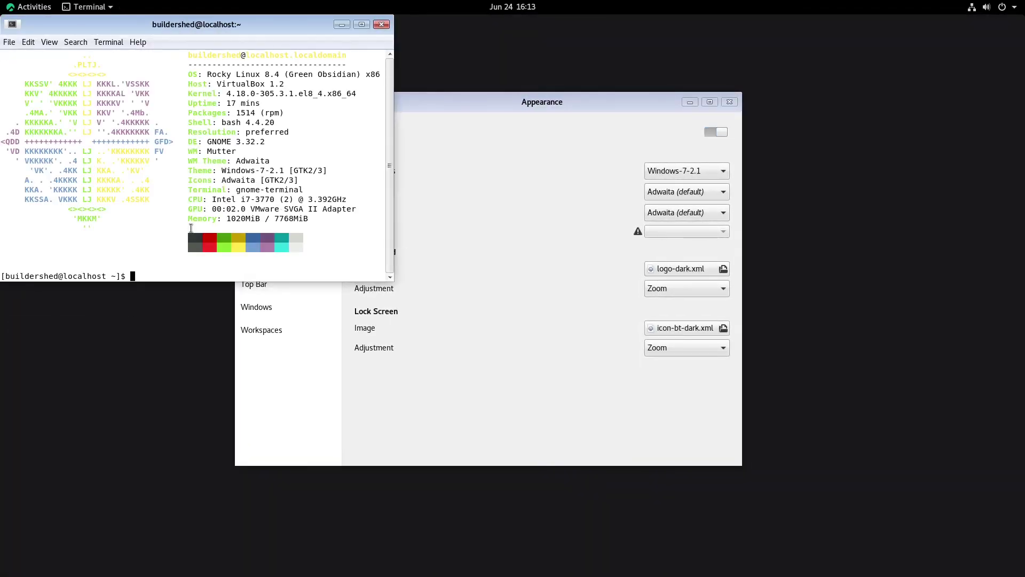
# Step: Run 'sudo dnf install gnome-shell-extension-user-theme', see it's already installed, and close Terminal
pyautogui.write('install')
pyautogui.press('BackSpace')
pyautogui.press('BackSpace')
pyautogui.press('BackSpace')
pyautogui.press('BackSpace')
pyautogui.press('BackSpace')
pyautogui.press('BackSpace')
pyautogui.press('BackSpace')
pyautogui.press('BackSpace')
pyautogui.write('sudo dnf install gnome-ex')
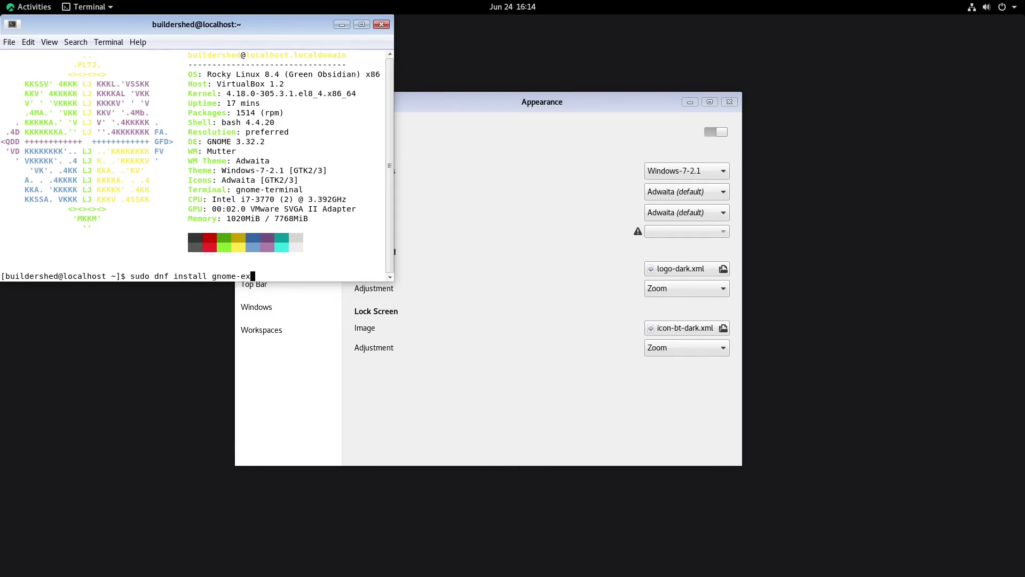
pyautogui.press('BackSpace')
pyautogui.press('BackSpace')
pyautogui.press('BackSpace')
pyautogui.press('BackSpace')
pyautogui.press('BackSpace')
pyautogui.press('BackSpace')
pyautogui.press('BackSpace')
pyautogui.press('BackSpace')
pyautogui.press('BackSpace')
pyautogui.press('BackSpace')
pyautogui.press('BackSpace')
pyautogui.press('BackSpace')
pyautogui.press('BackSpace')
pyautogui.press('BackSpace')
pyautogui.press('BackSpace')
pyautogui.press('BackSpace')
pyautogui.write('search')
pyautogui.write(' gnome-')
pyautogui.write('shell')
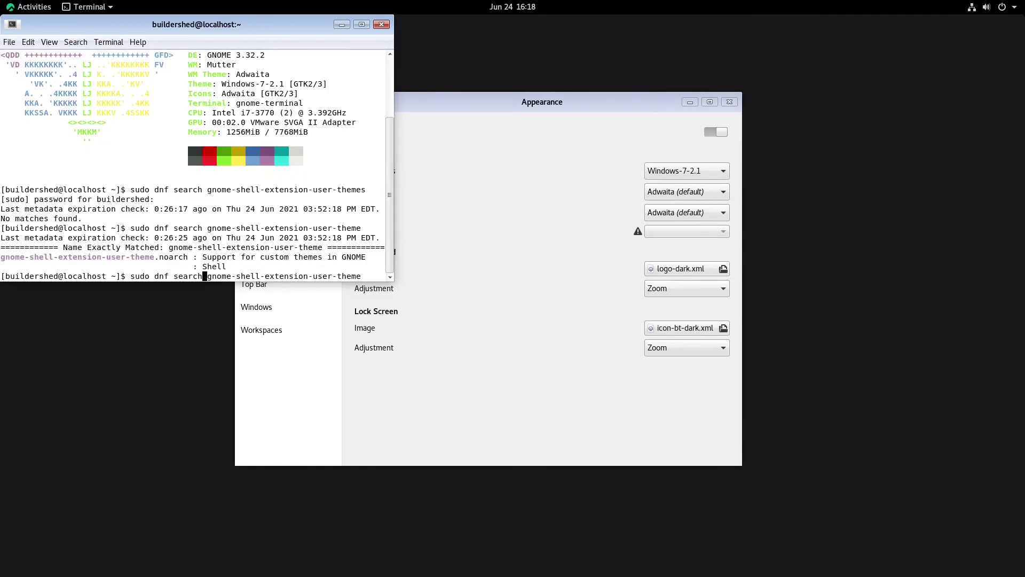
pyautogui.press('BackSpace')
pyautogui.press('BackSpace')
pyautogui.press('BackSpace')
pyautogui.press('BackSpace')
pyautogui.press('BackSpace')
pyautogui.press('BackSpace')
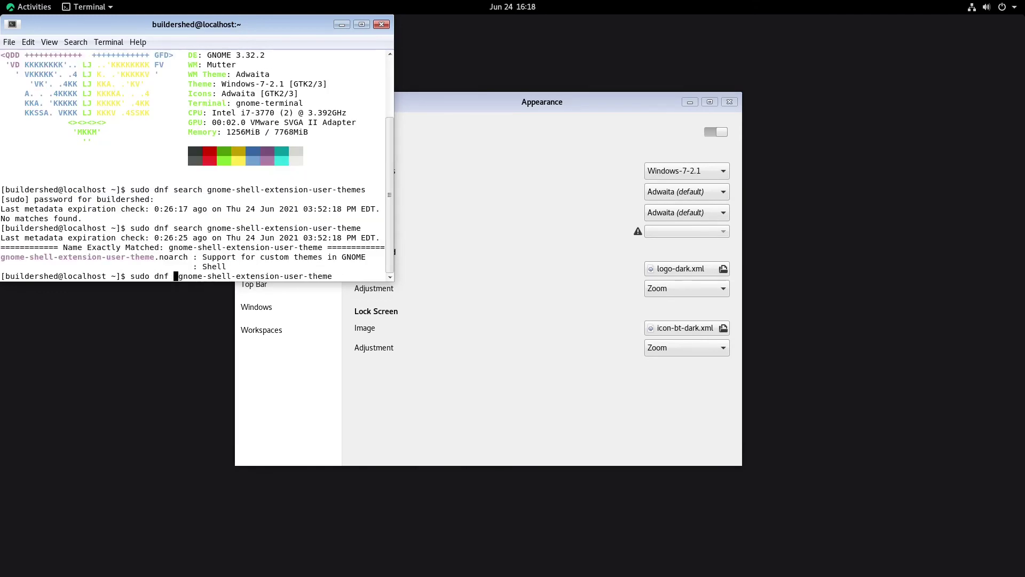
pyautogui.write('install')
pyautogui.press('Return')
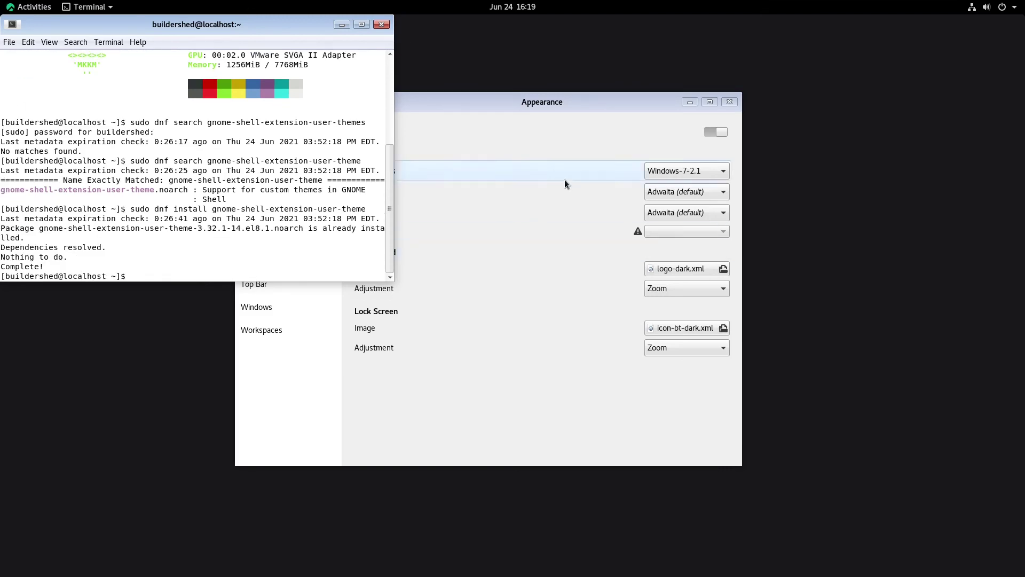
pyautogui.click(381, 26)
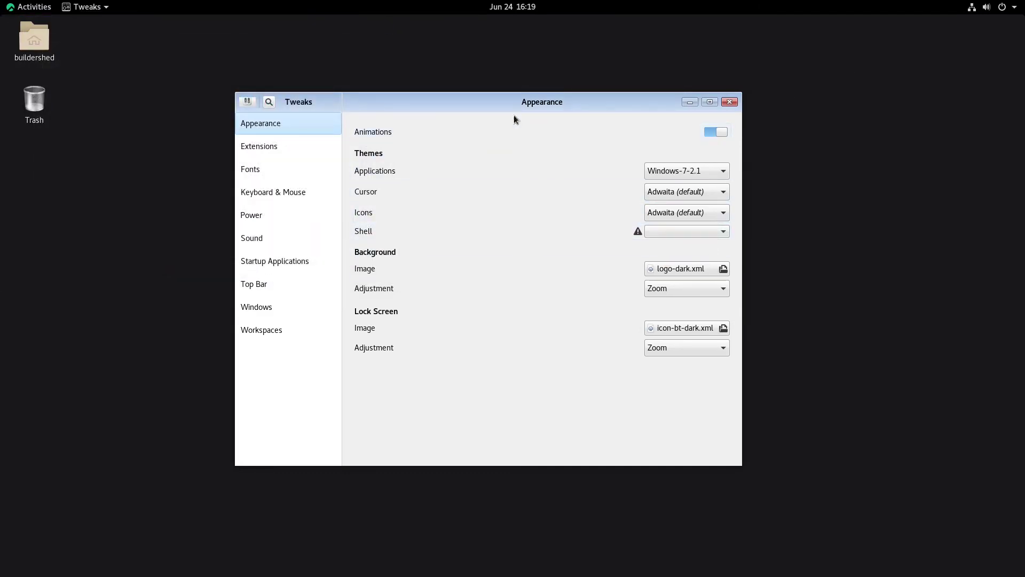
# Step: Close Tweaks, launch Settings from an Activities search for 'settings', and reach the Background page
pyautogui.moveTo(631, 107); pyautogui.dragTo(612, 140)
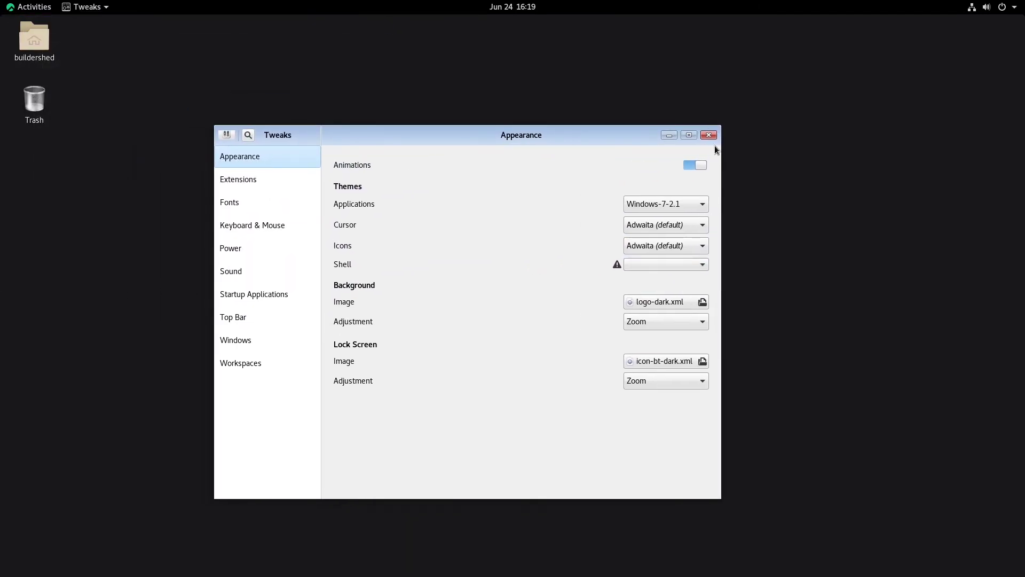
pyautogui.click(709, 134)
pyautogui.moveTo(2, 5)
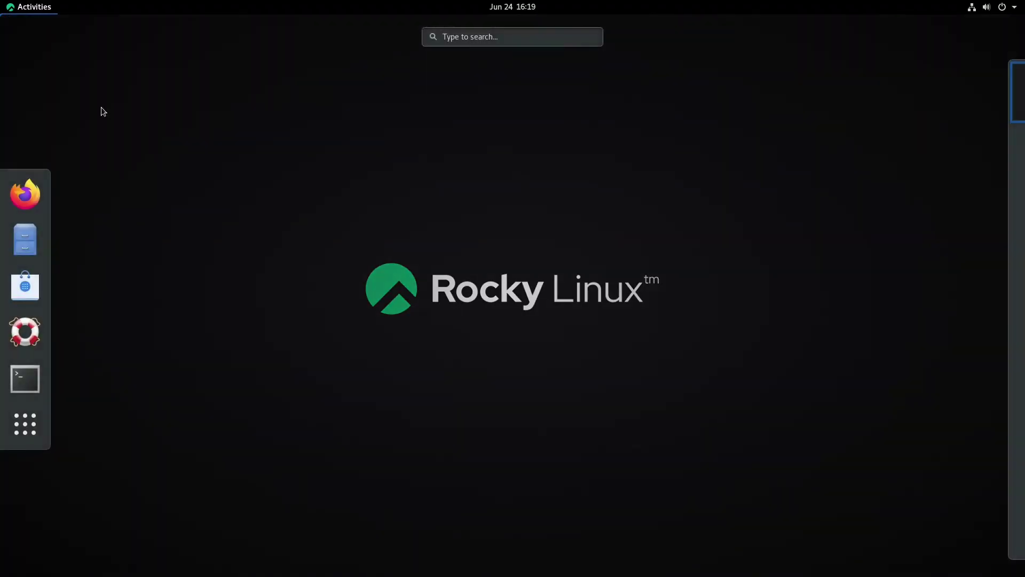
pyautogui.write('settings')
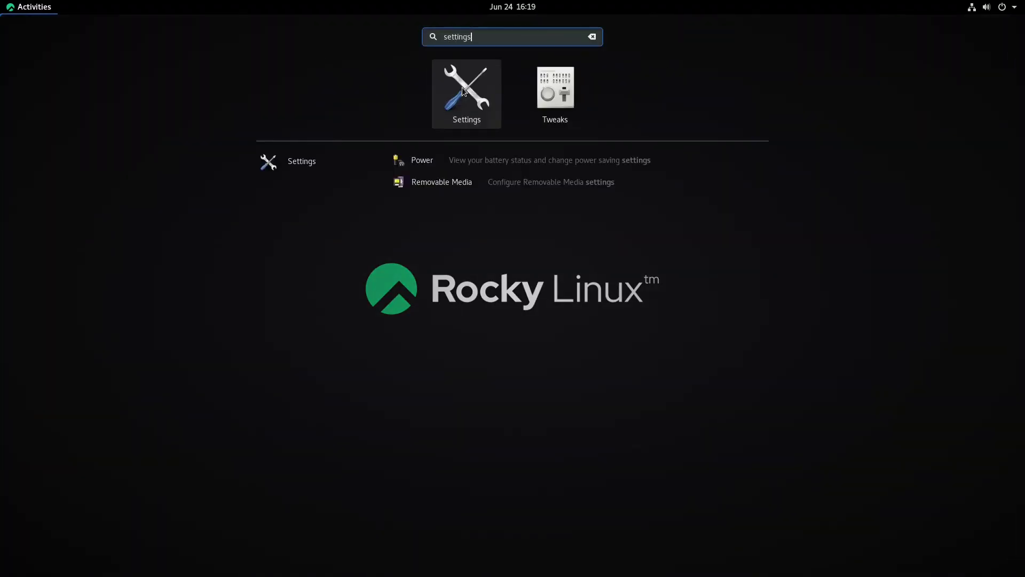
pyautogui.click(462, 88)
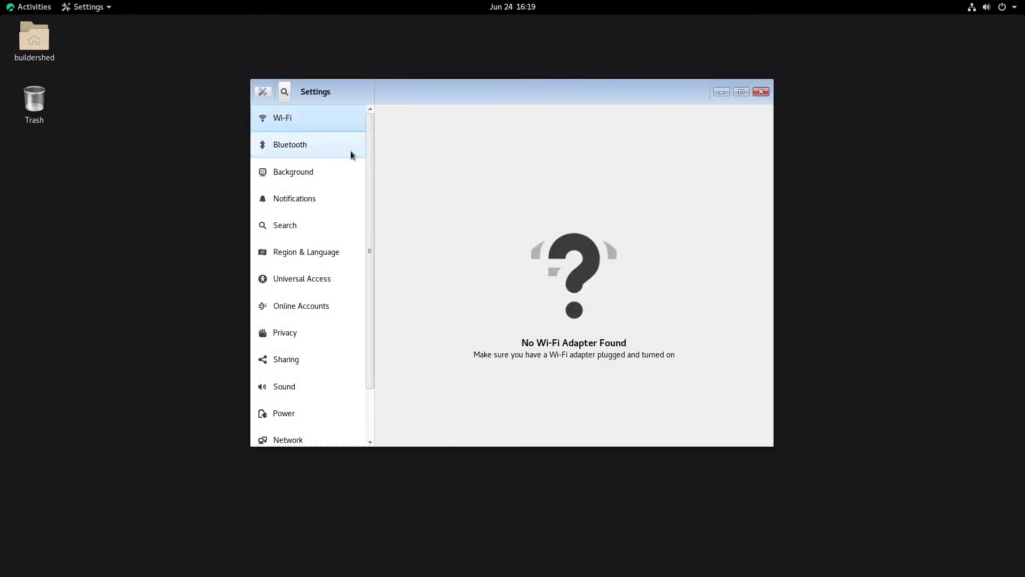
pyautogui.click(299, 145)
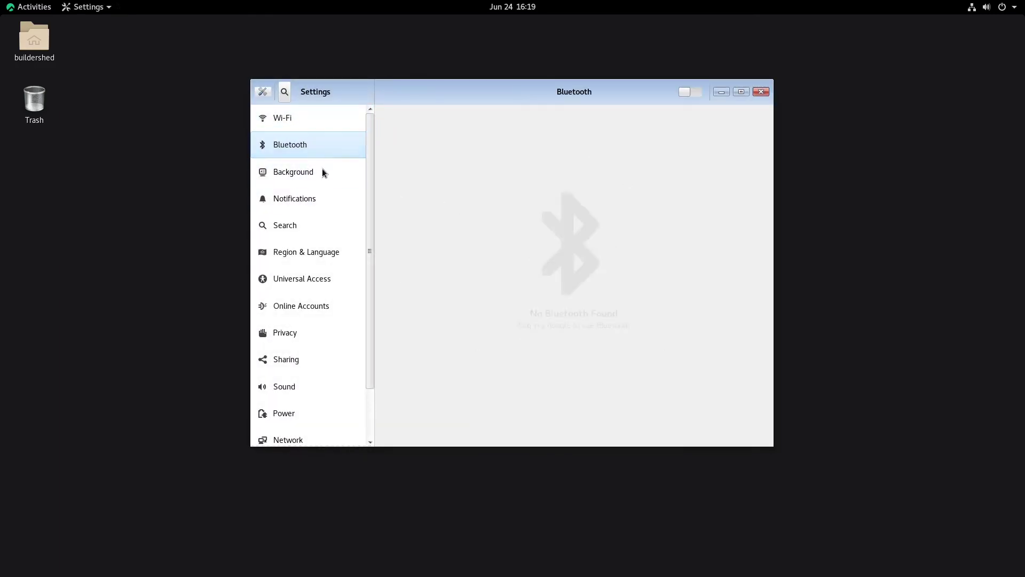
pyautogui.click(310, 187)
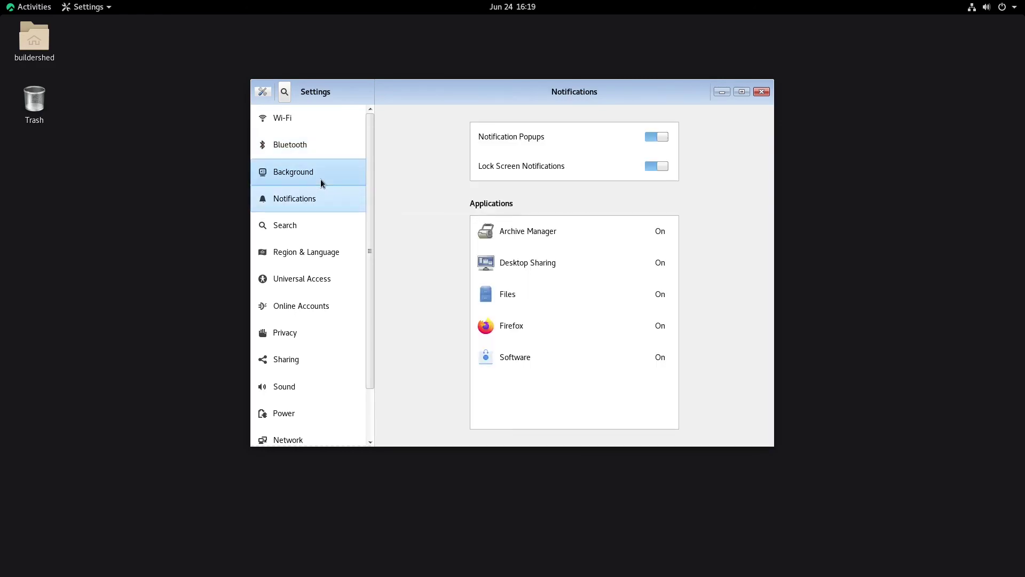
pyautogui.click(320, 178)
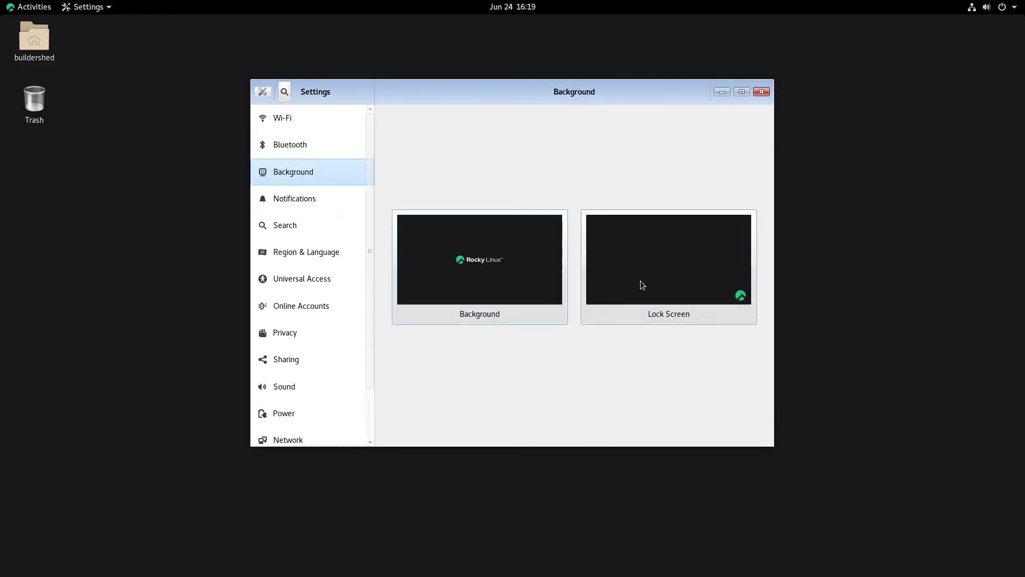
# Step: Browse the wallpaper chooser and apply the green Rocky Linux wallpaper
pyautogui.click(640, 280)
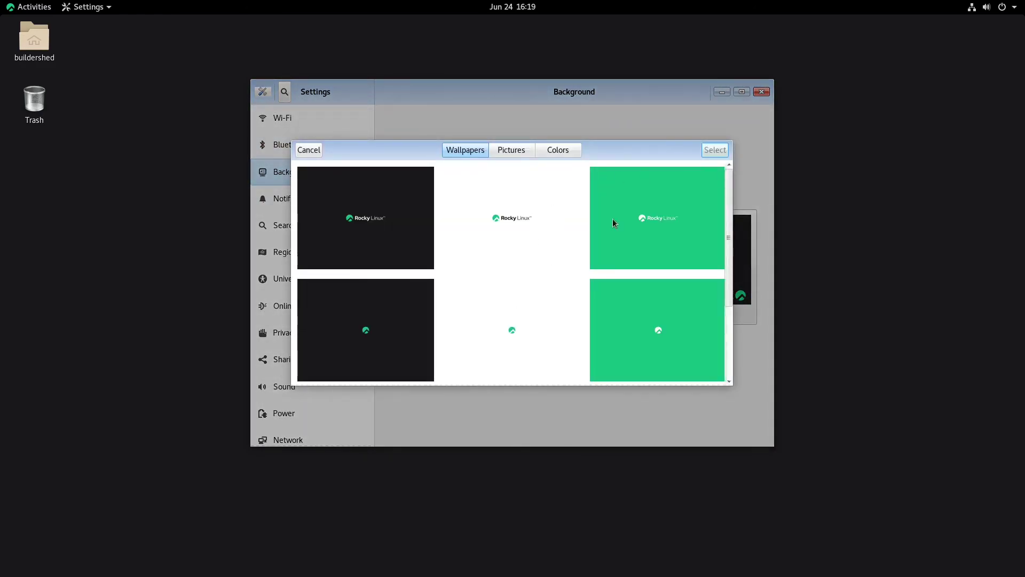
pyautogui.scroll(-3, 613, 216)
pyautogui.click(514, 149)
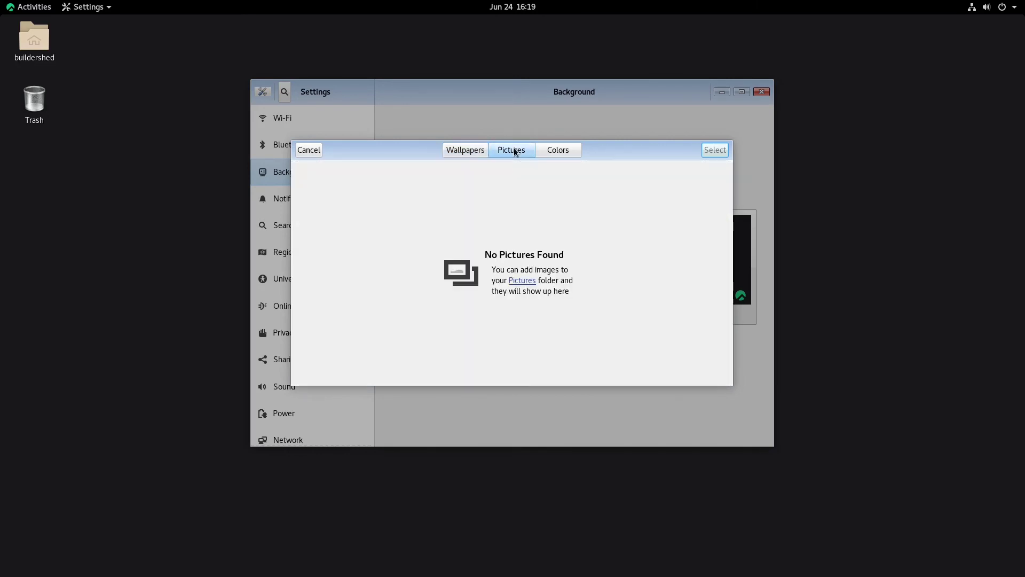
pyautogui.click(462, 150)
pyautogui.scroll(1, 592, 251)
pyautogui.click(671, 247)
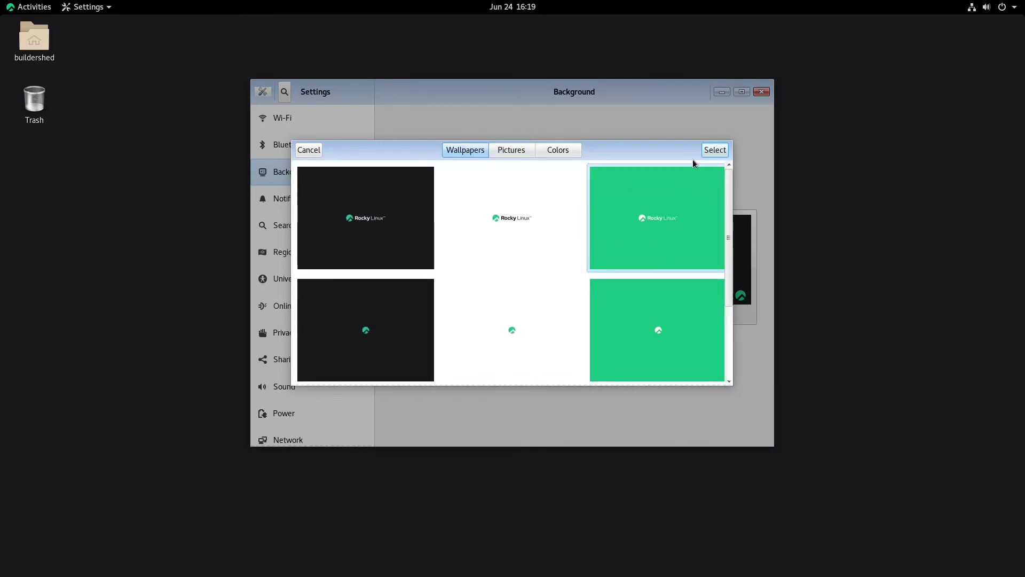
pyautogui.click(706, 153)
# Step: Replace it with the dark wallpaper that has the logo in the corner
pyautogui.click(463, 258)
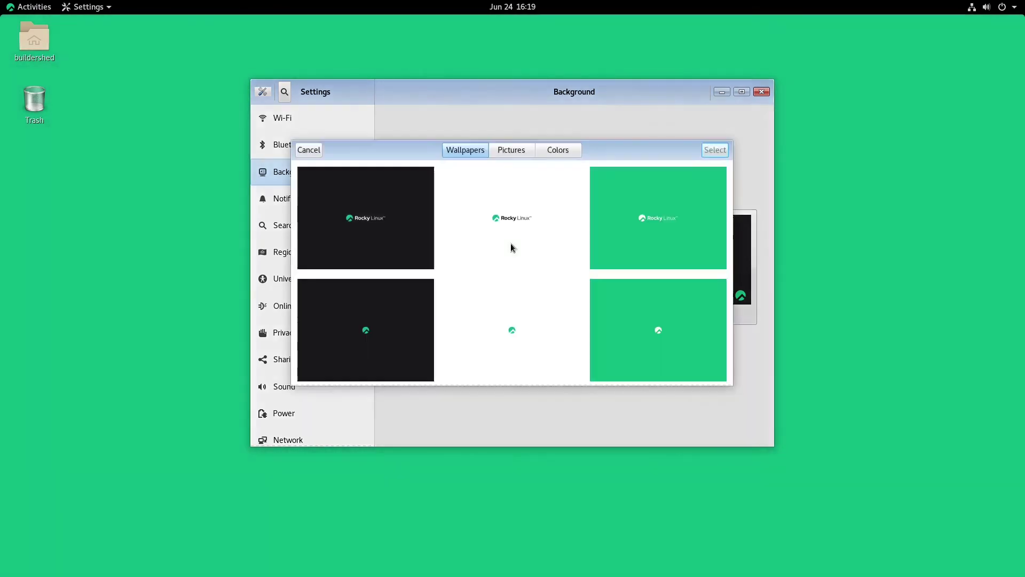
pyautogui.click(495, 206)
pyautogui.scroll(-1, 584, 272)
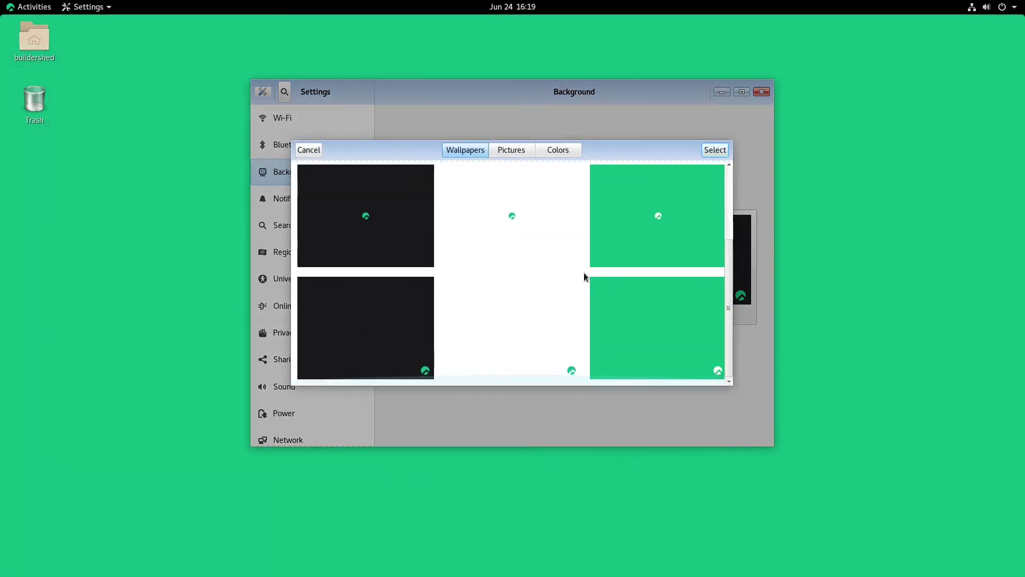
pyautogui.click(381, 319)
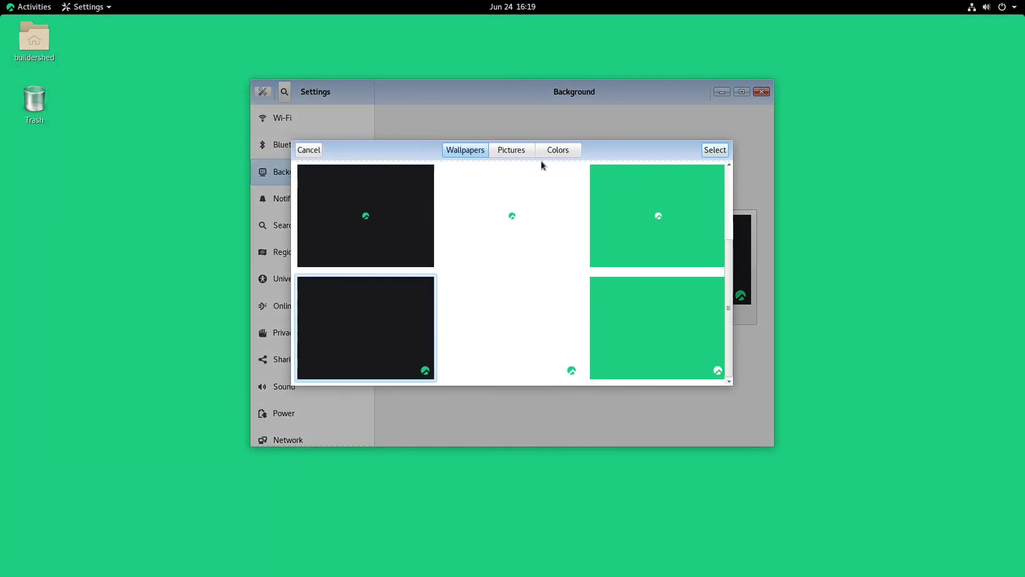
pyautogui.click(715, 150)
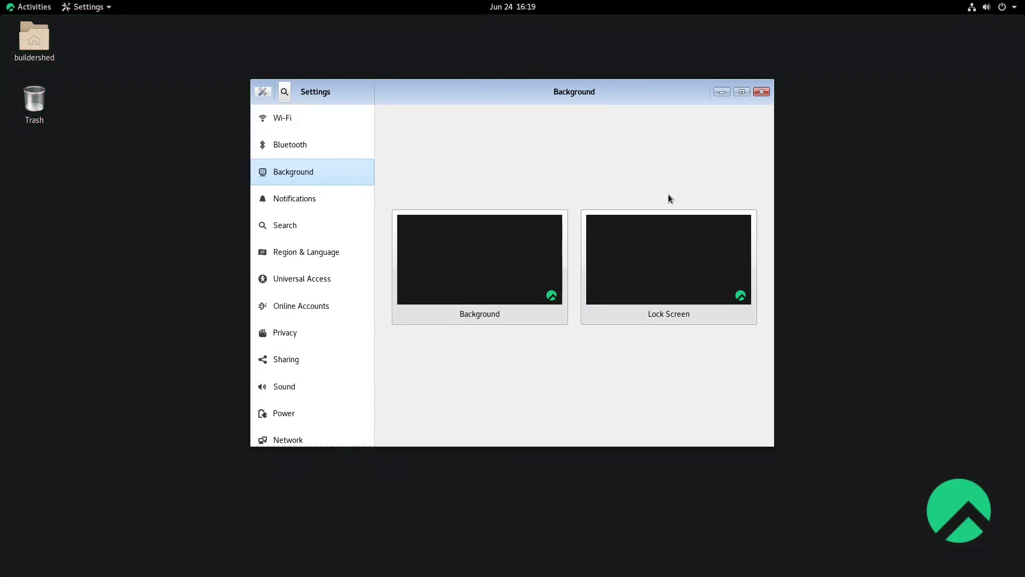
# Step: Check the chooser's Colours and Pictures tabs, then open the empty Pictures folder in Files
pyautogui.moveTo(568, 85); pyautogui.dragTo(663, 114)
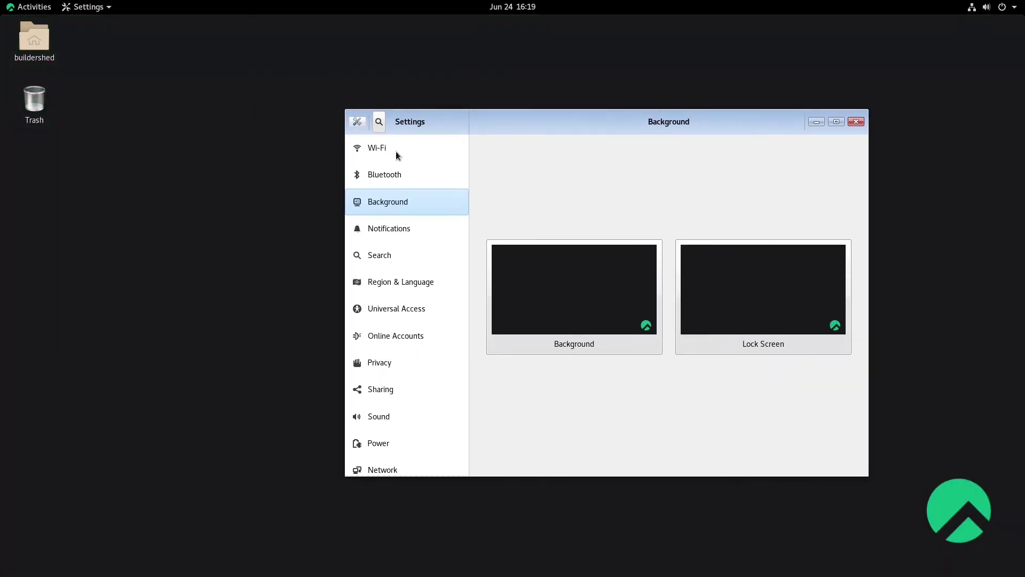
pyautogui.click(579, 267)
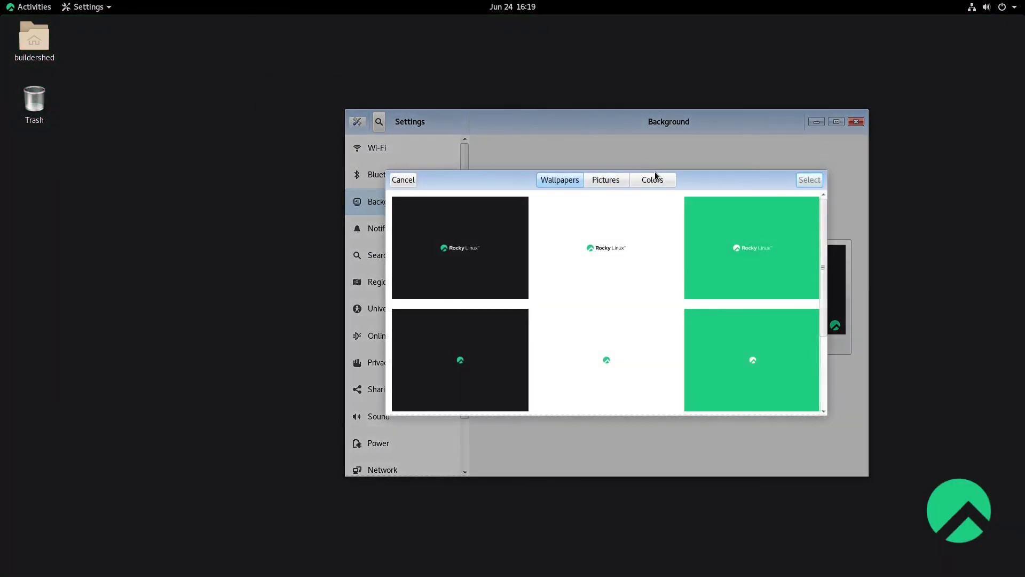
pyautogui.click(653, 180)
pyautogui.click(598, 179)
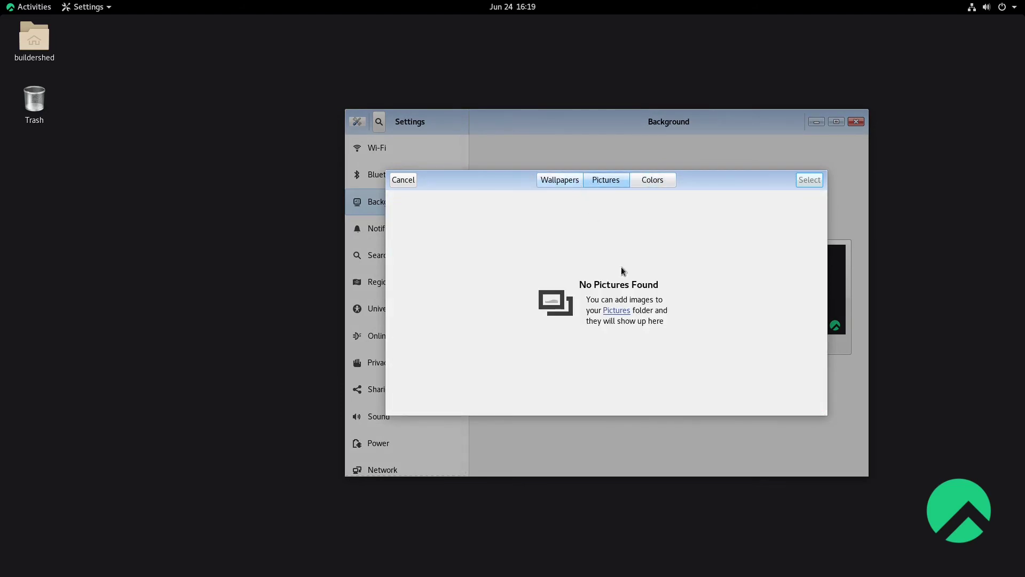
pyautogui.click(610, 310)
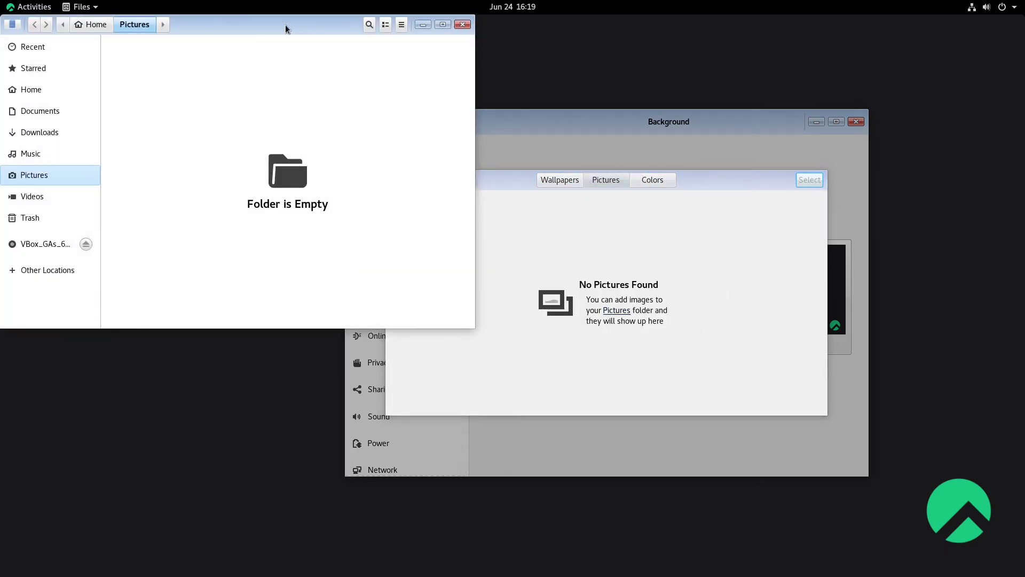
# Step: Move the night city photo from Downloads into Pictures, then close Files
pyautogui.click(179, 167)
pyautogui.click(293, 117)
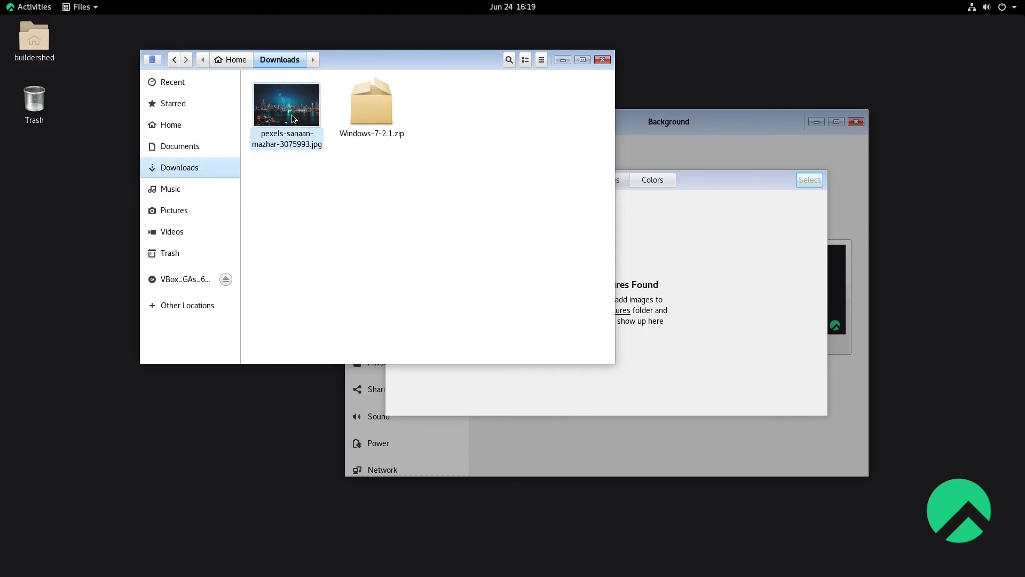
pyautogui.rightClick(293, 117)
pyautogui.click(325, 191)
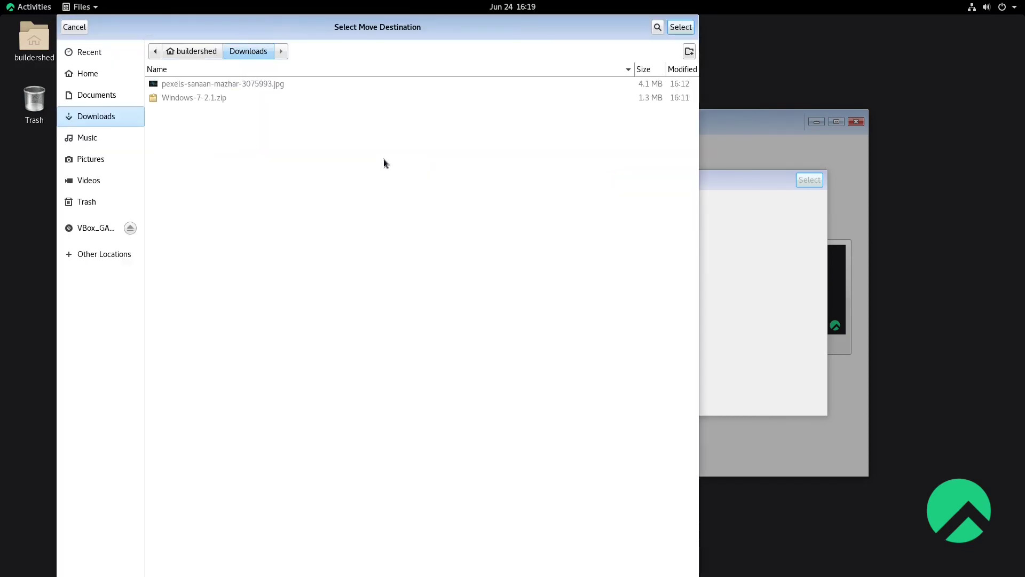
pyautogui.click(99, 160)
pyautogui.click(681, 27)
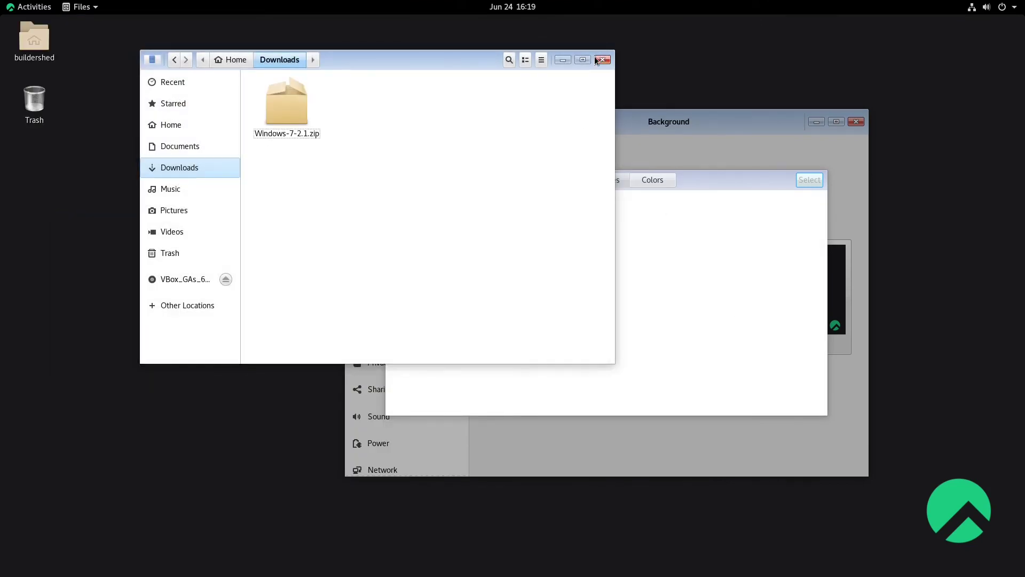
pyautogui.click(605, 59)
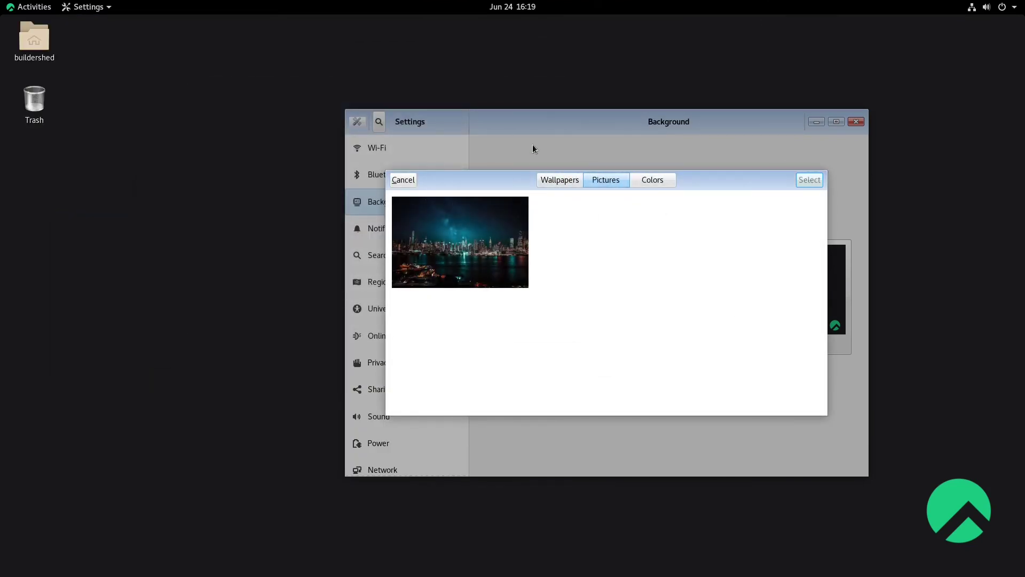
# Step: Set the night city photo as the desktop background and close Settings
pyautogui.click(479, 243)
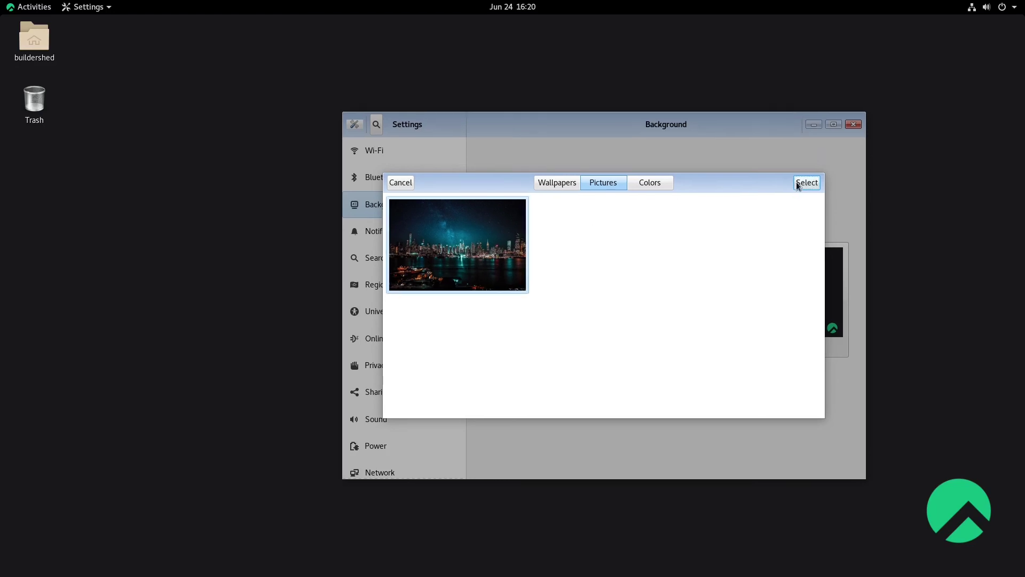
pyautogui.click(800, 180)
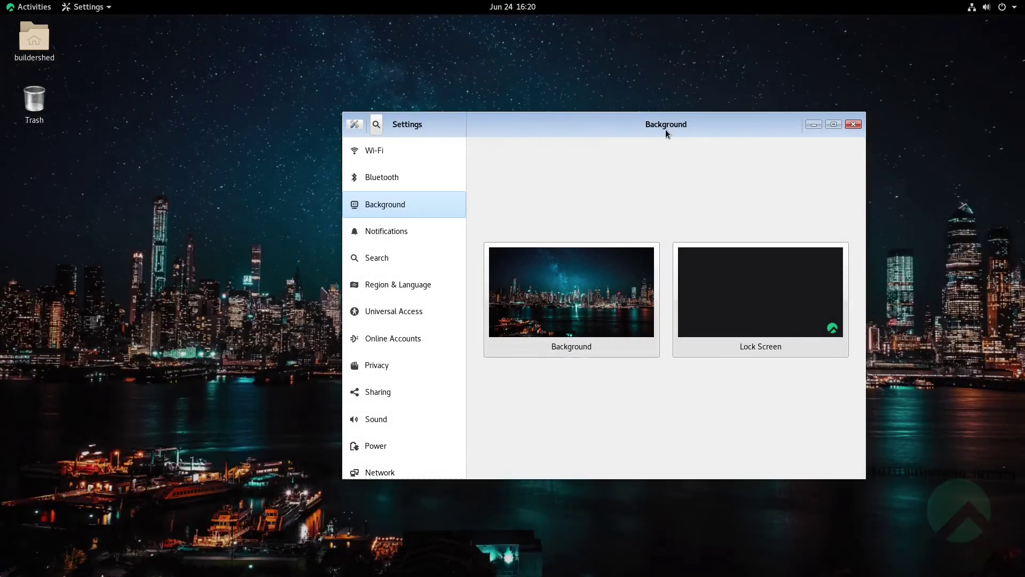
pyautogui.moveTo(666, 130); pyautogui.dragTo(469, 128)
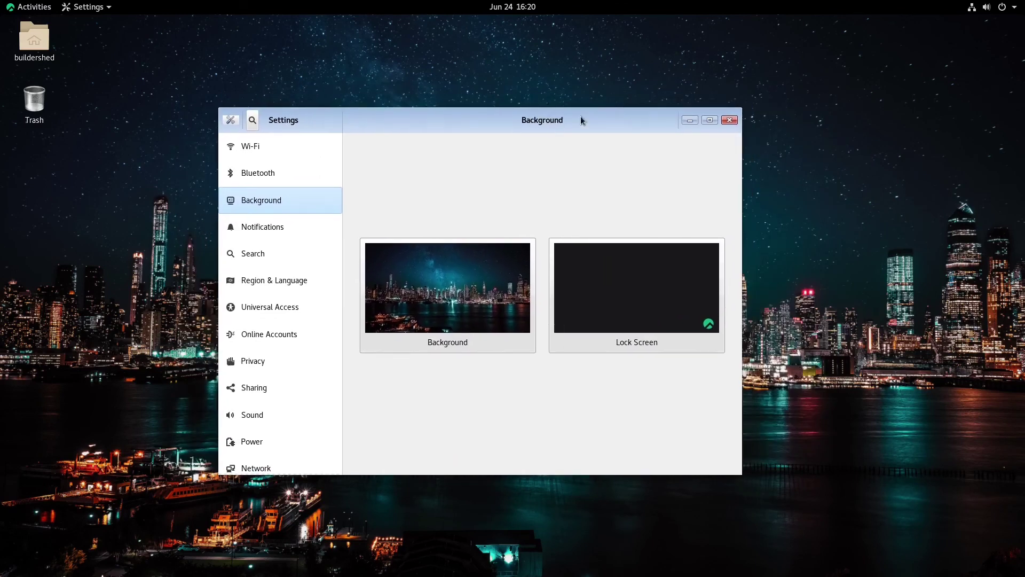
pyautogui.click(731, 120)
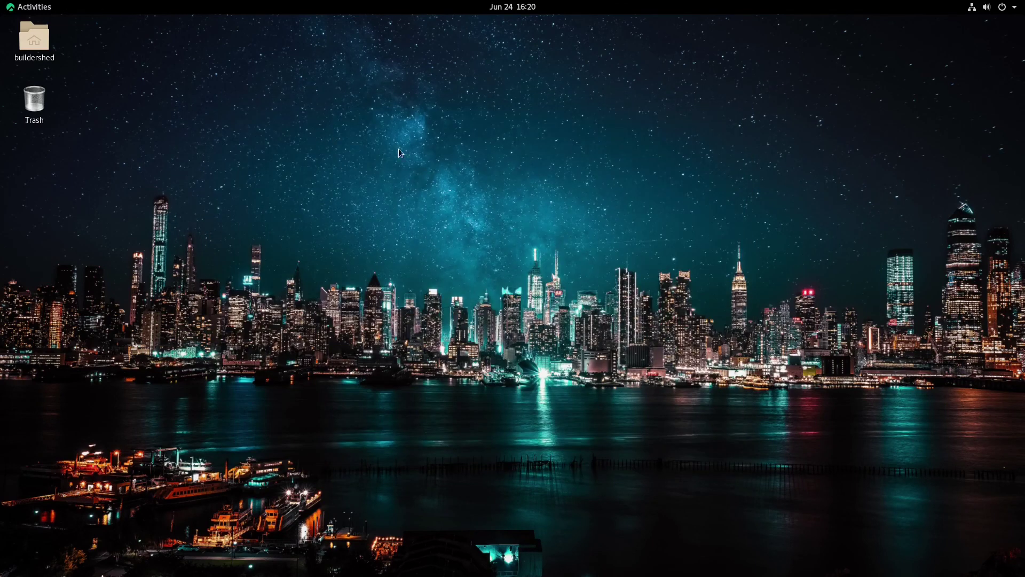
pyautogui.moveTo(417, 103); pyautogui.dragTo(818, 302)
pyautogui.moveTo(695, 128); pyautogui.dragTo(680, 370)
pyautogui.moveTo(1, 11)
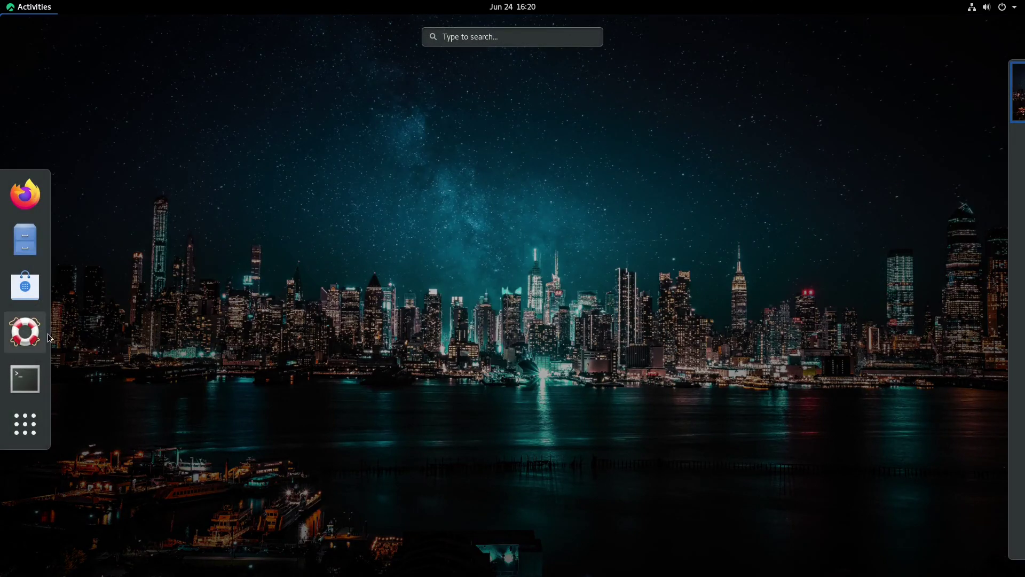
pyautogui.click(7, 428)
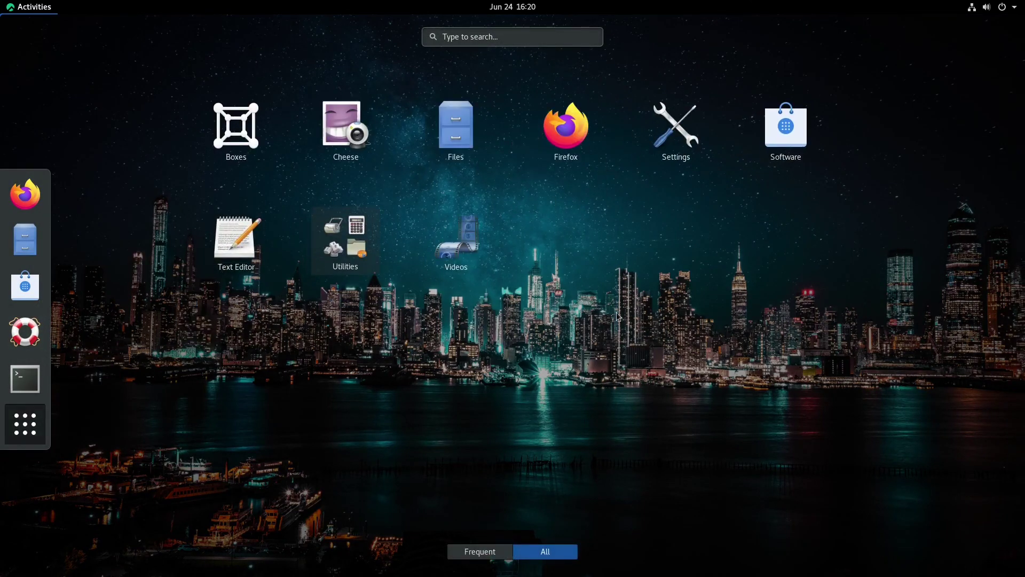
pyautogui.click(25, 414)
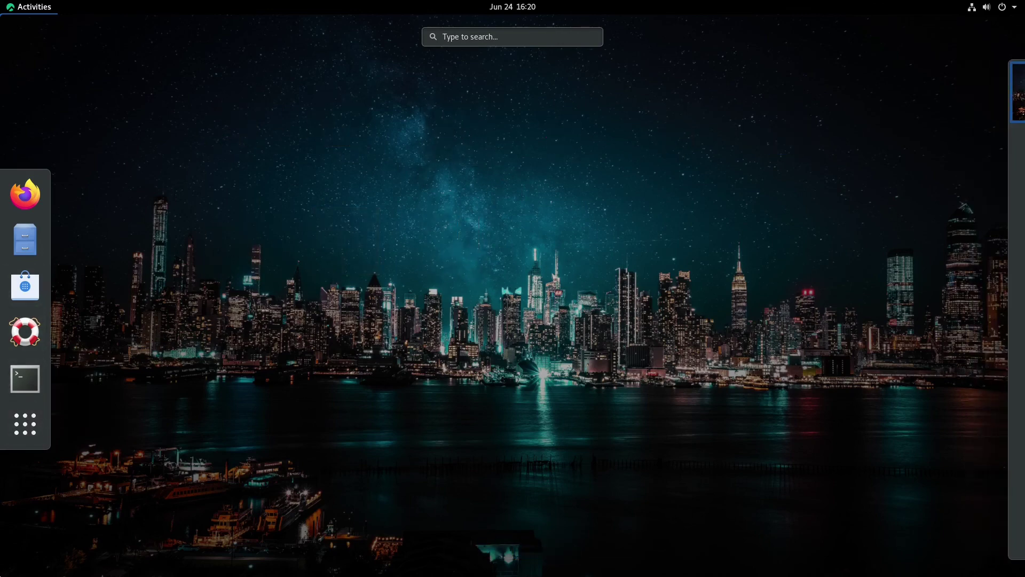
pyautogui.click(709, 178)
pyautogui.click(2, 4)
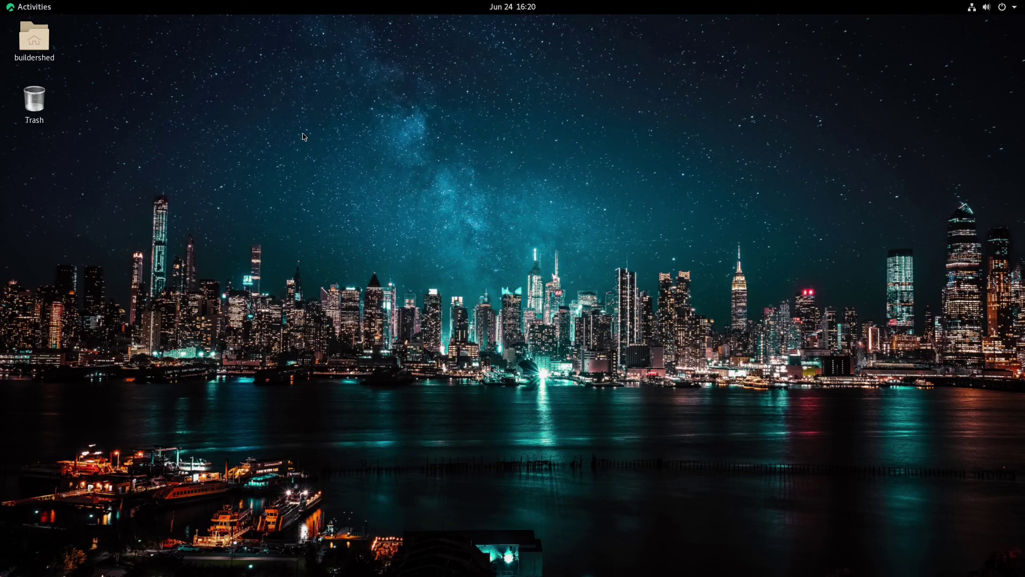
# Step: Open Terminal and run 'sudo dnf install libreoffice', entering the administrator password
pyautogui.moveTo(2, 2)
pyautogui.click(22, 378)
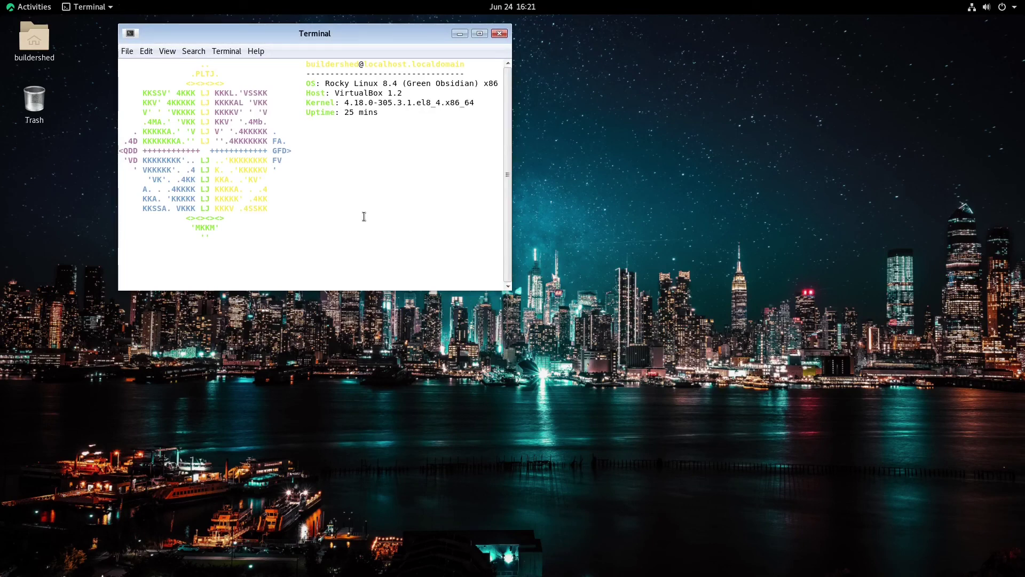
pyautogui.write('sudo dnf')
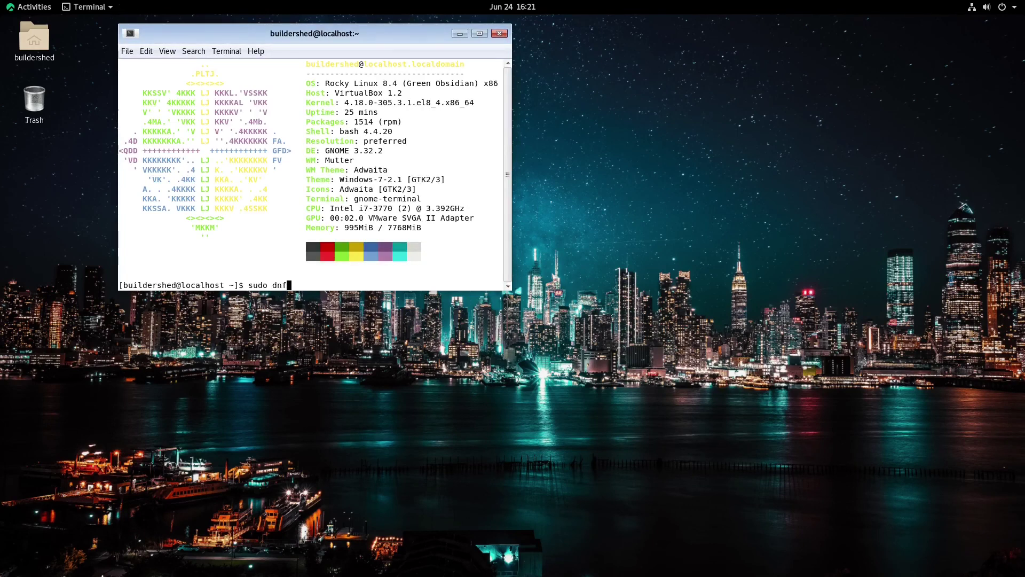
pyautogui.write(' install libreoffice')
pyautogui.press('Return')
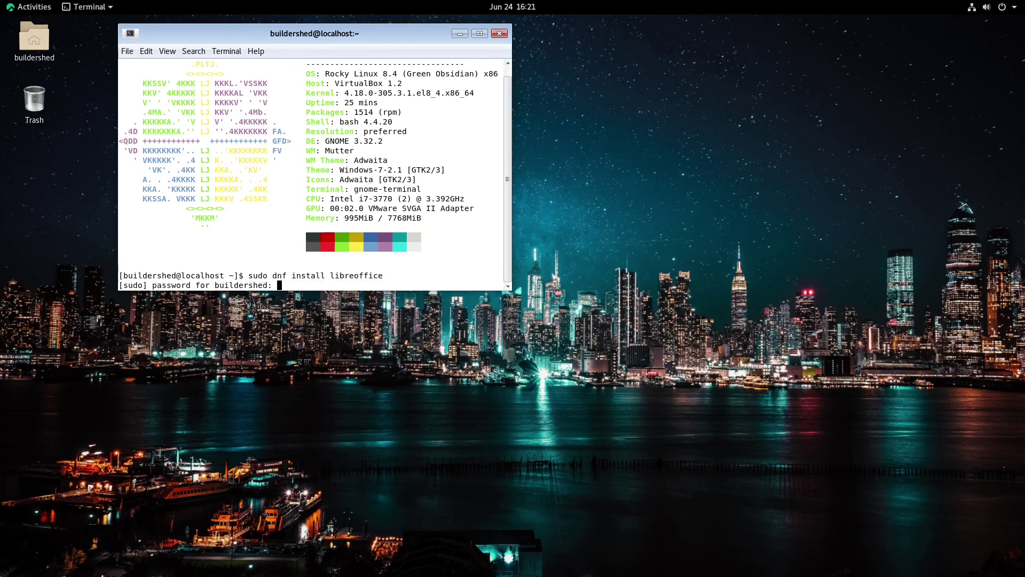
pyautogui.press('Return')
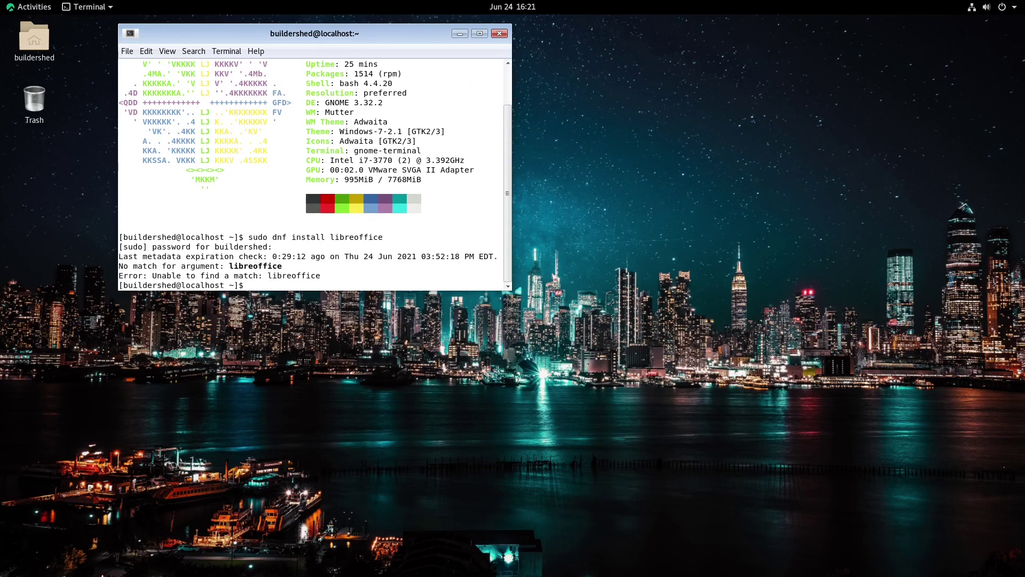
# Step: Retry as 'sudo dnf install libre-office', then close the terminal after it fails
pyautogui.press('Up')
pyautogui.press('BackSpace')
pyautogui.press('BackSpace')
pyautogui.press('BackSpace')
pyautogui.press('BackSpace')
pyautogui.press('BackSpace')
pyautogui.press('BackSpace')
pyautogui.write('-office')
pyautogui.press('Return')
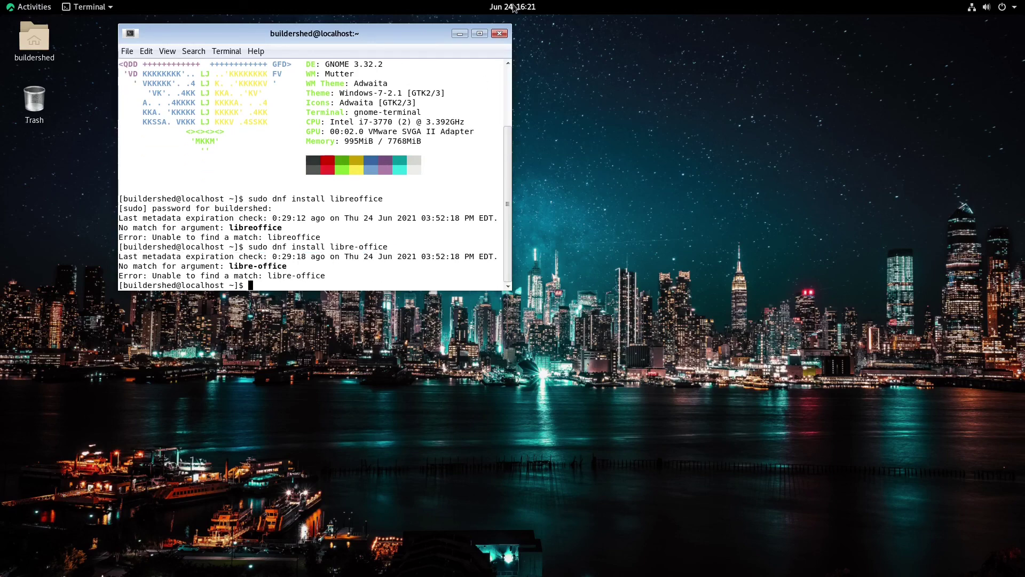
pyautogui.click(499, 33)
# Step: Launch GNOME Software and look through its Installed, Explore and Updates pages
pyautogui.click(29, 6)
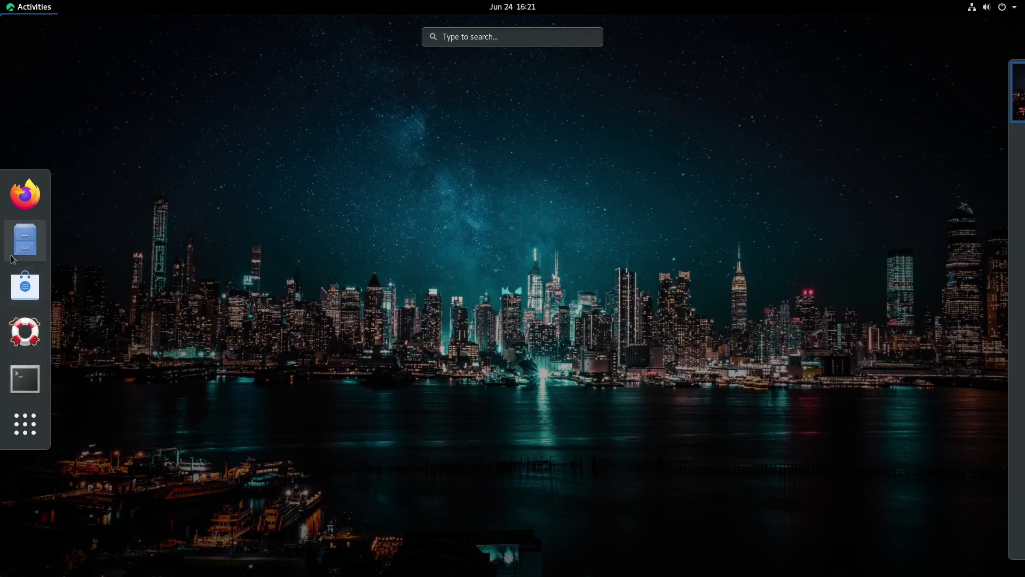
pyautogui.click(24, 283)
pyautogui.click(524, 61)
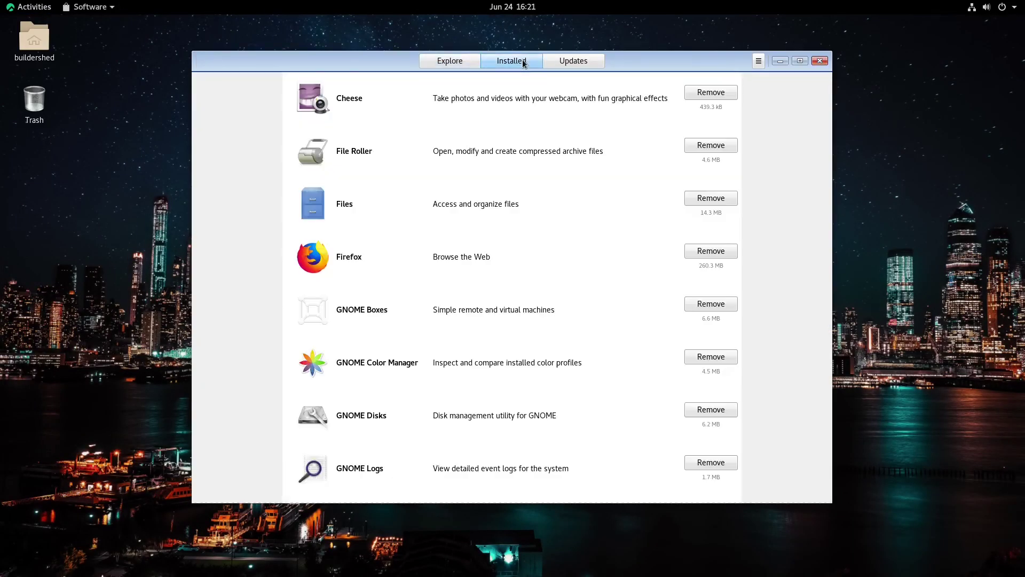
pyautogui.click(445, 61)
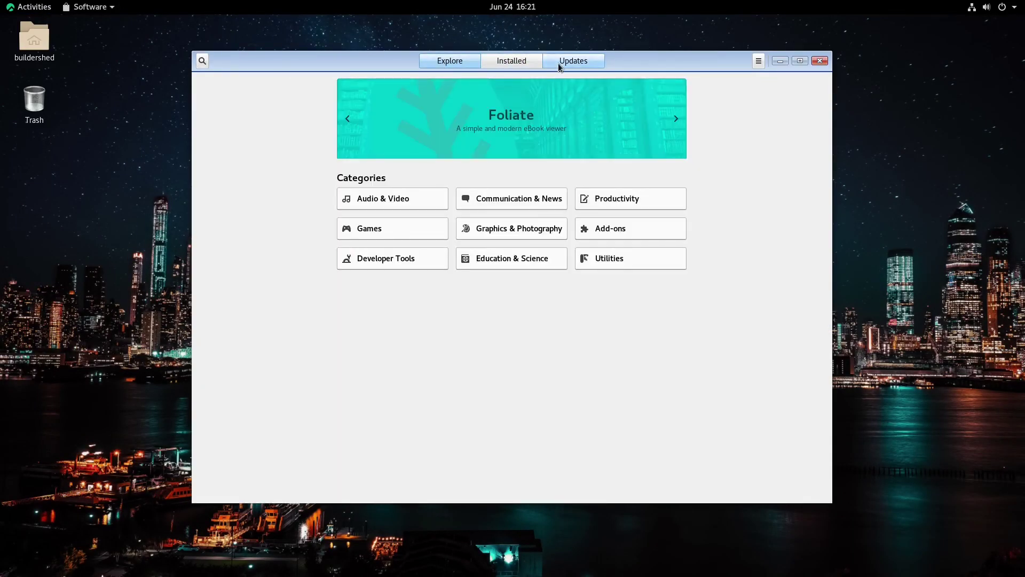
pyautogui.click(559, 62)
pyautogui.click(509, 61)
pyautogui.click(449, 63)
# Step: Install LibreOffice Writer from the Productivity category, then minimize the Software window
pyautogui.click(631, 205)
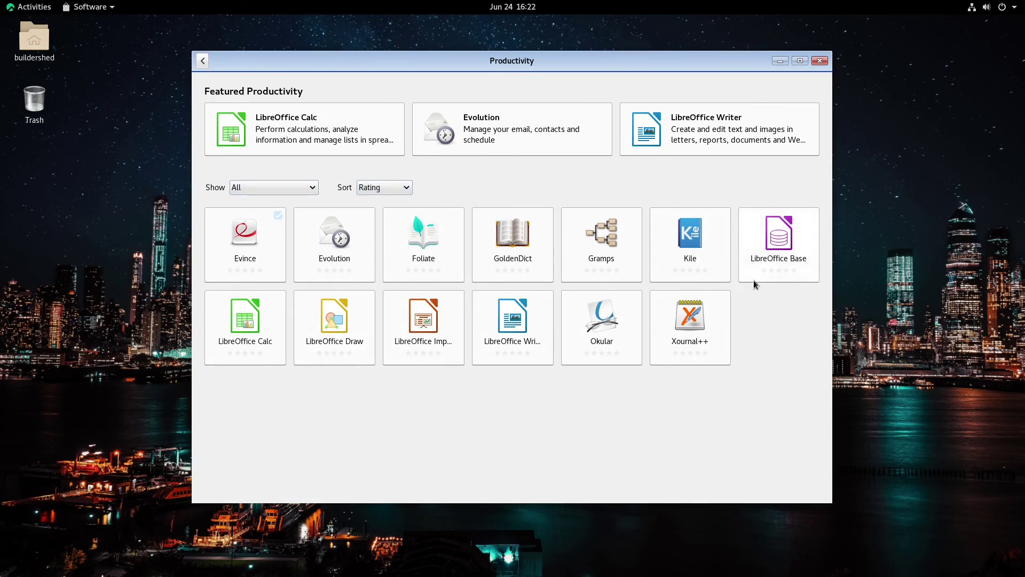
pyautogui.click(517, 335)
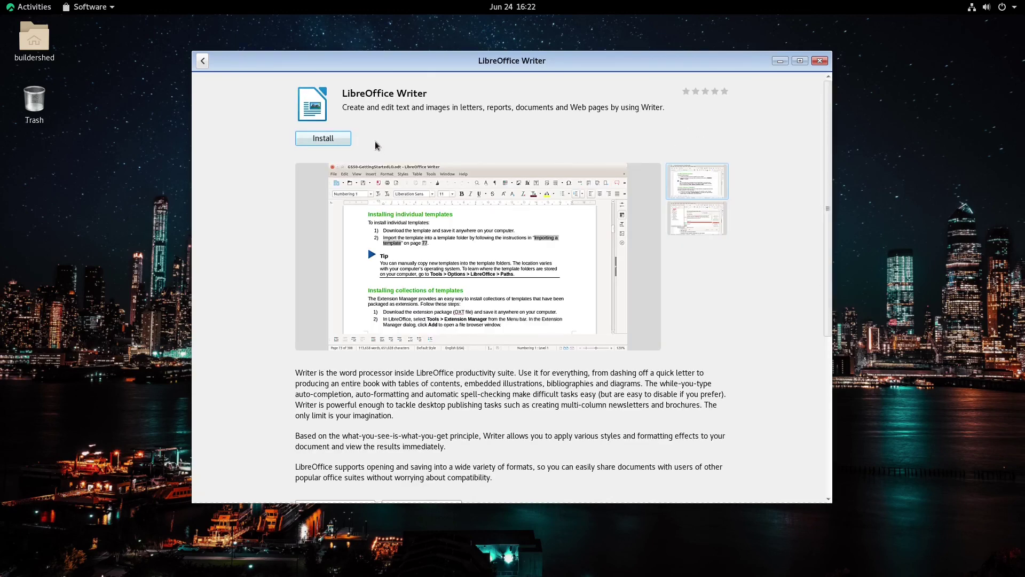
pyautogui.click(331, 139)
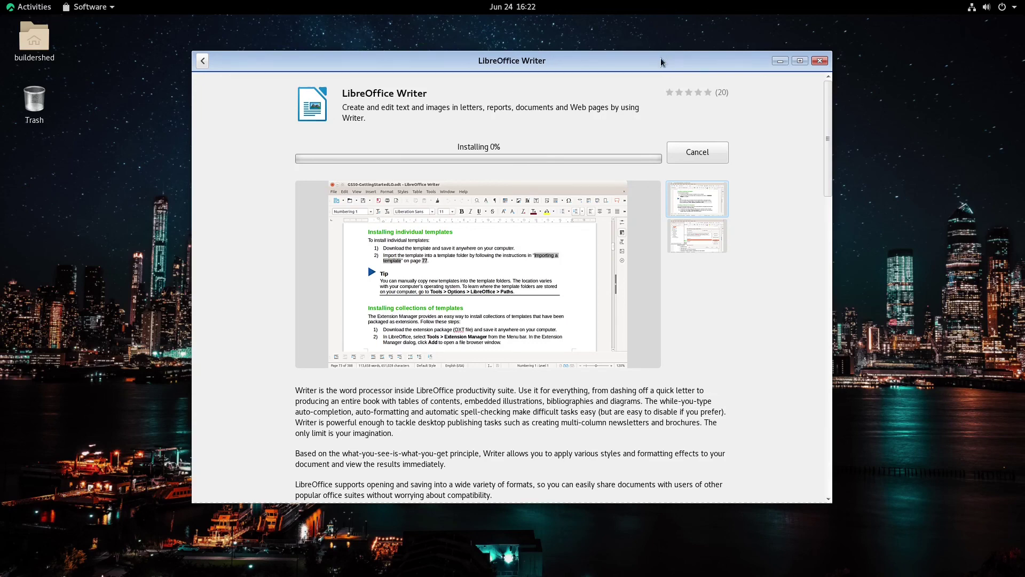
pyautogui.moveTo(661, 62); pyautogui.dragTo(680, 79)
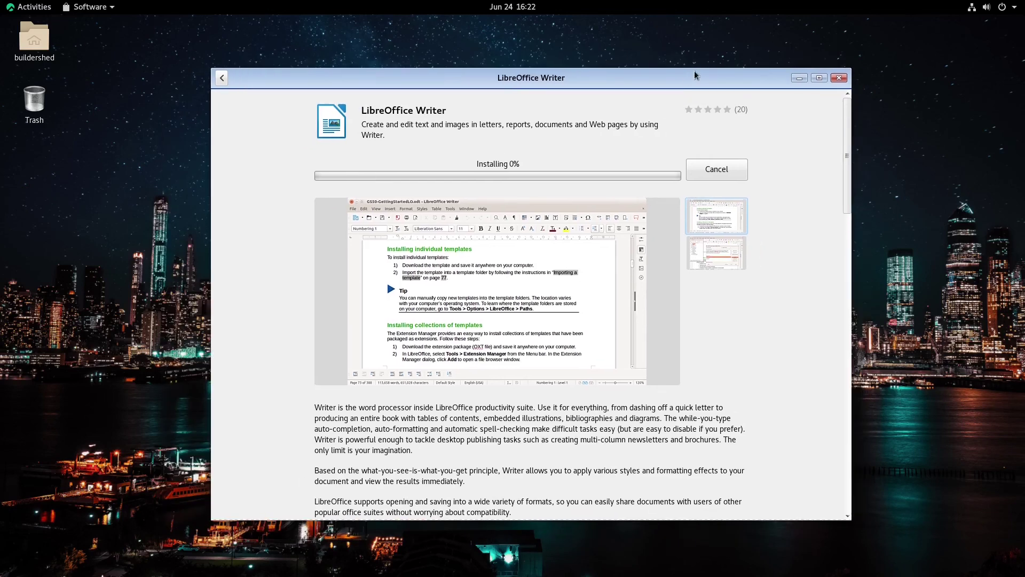
pyautogui.click(797, 78)
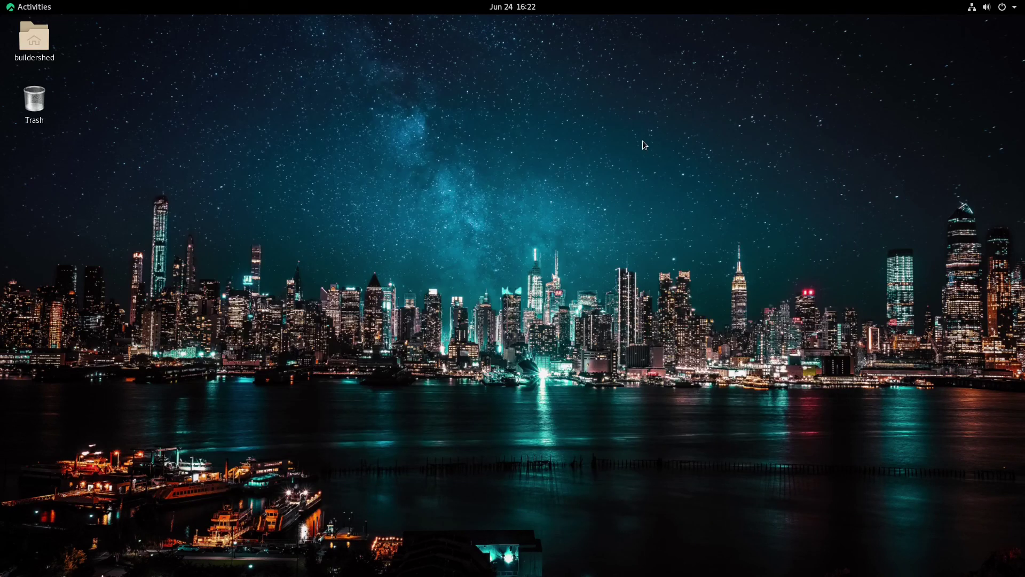